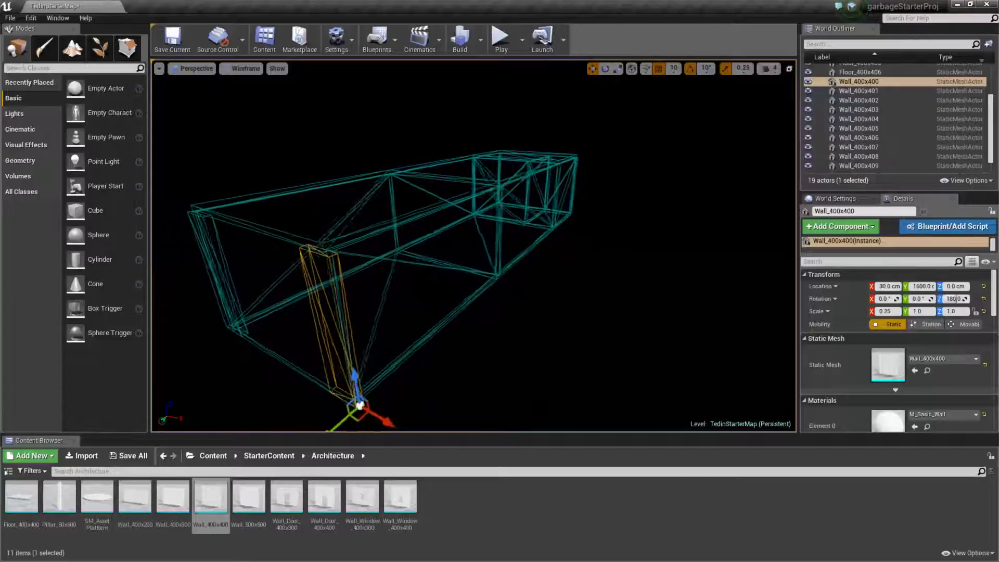
Step through the wall actors from Wall_400x401 to Wall_400x411 and check each one's placement and transform.
click(849, 91)
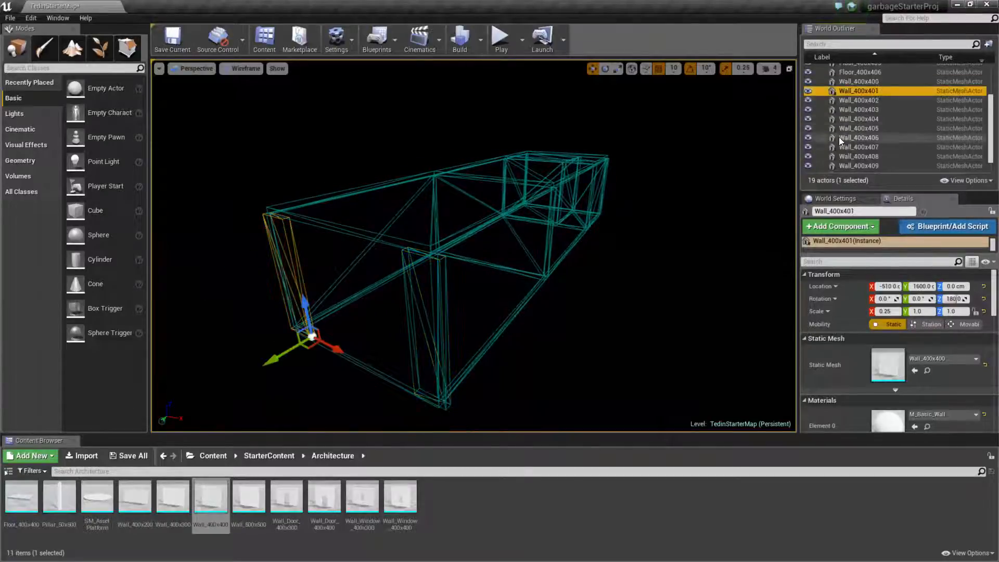
key(Down)
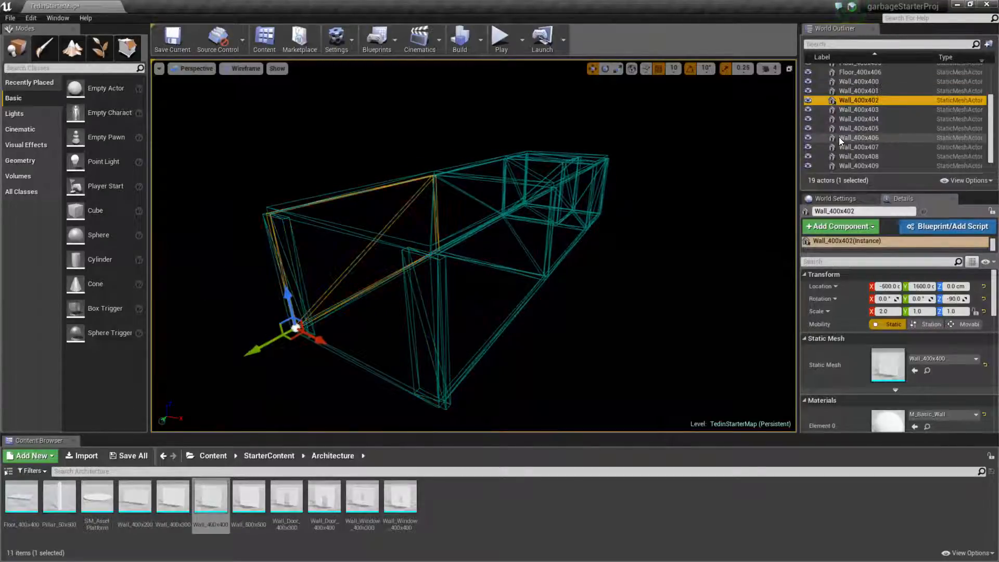
key(Down)
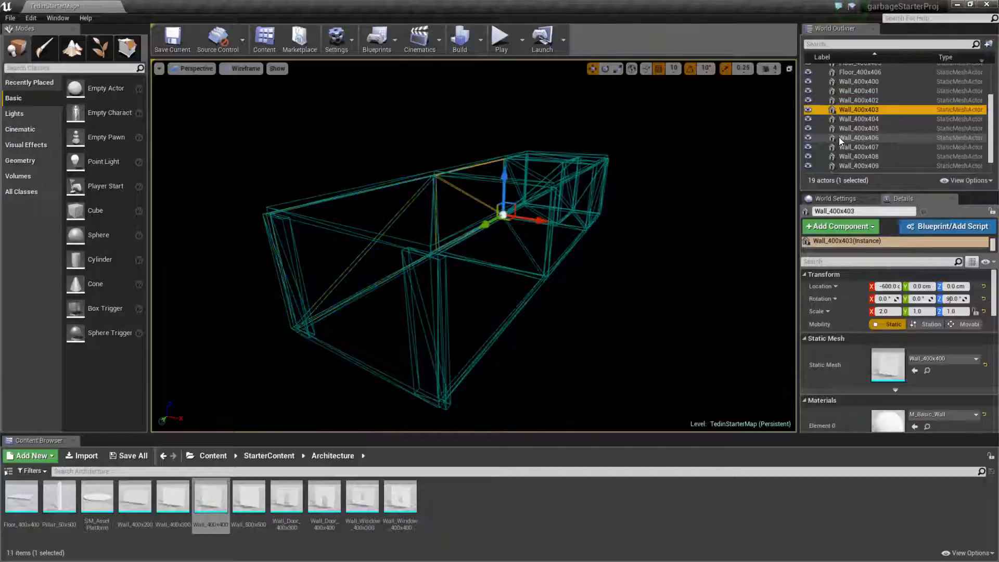
key(Down)
key(Down)
key(Down)
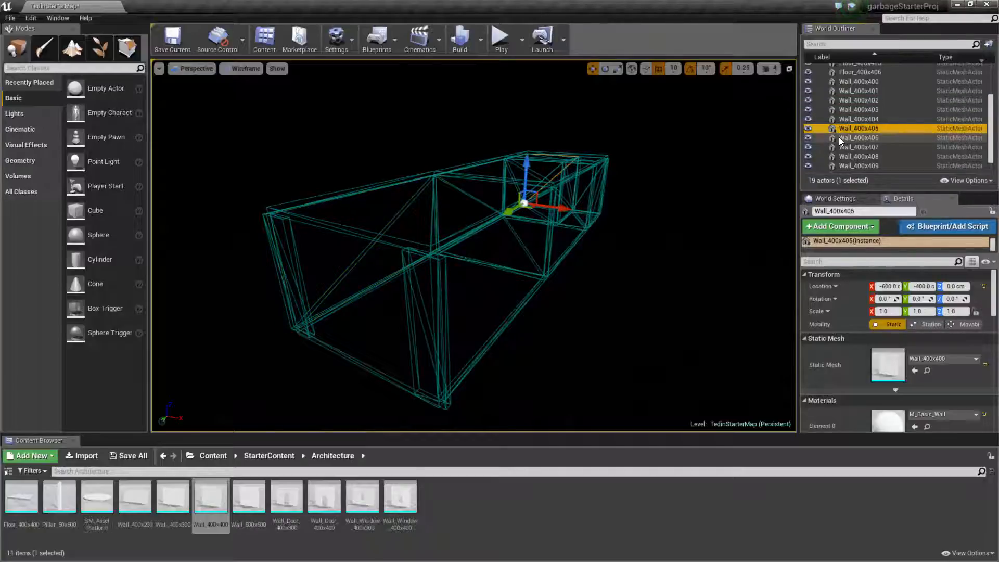
key(Down)
key(Down)
key(Down)
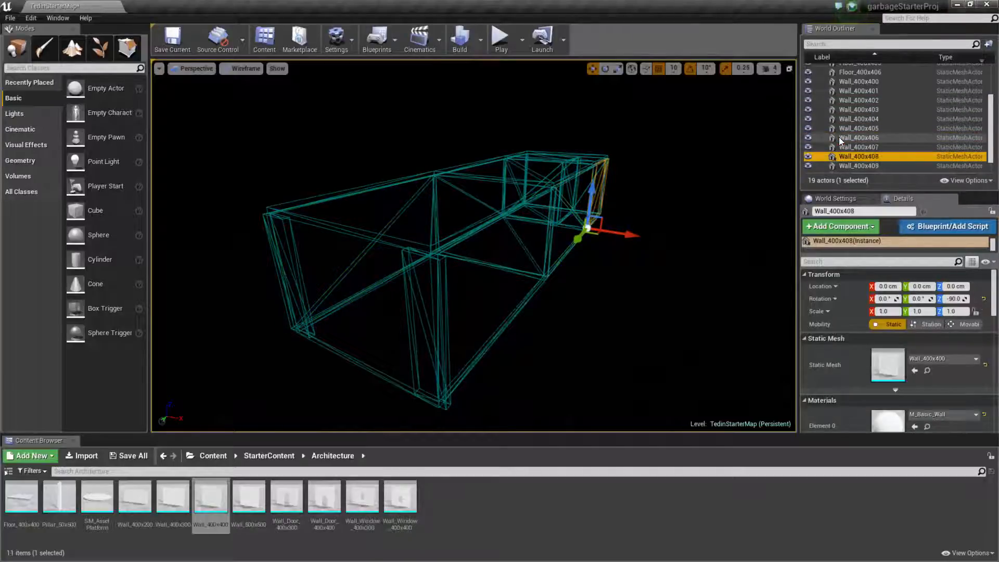
key(Down)
key(Down)
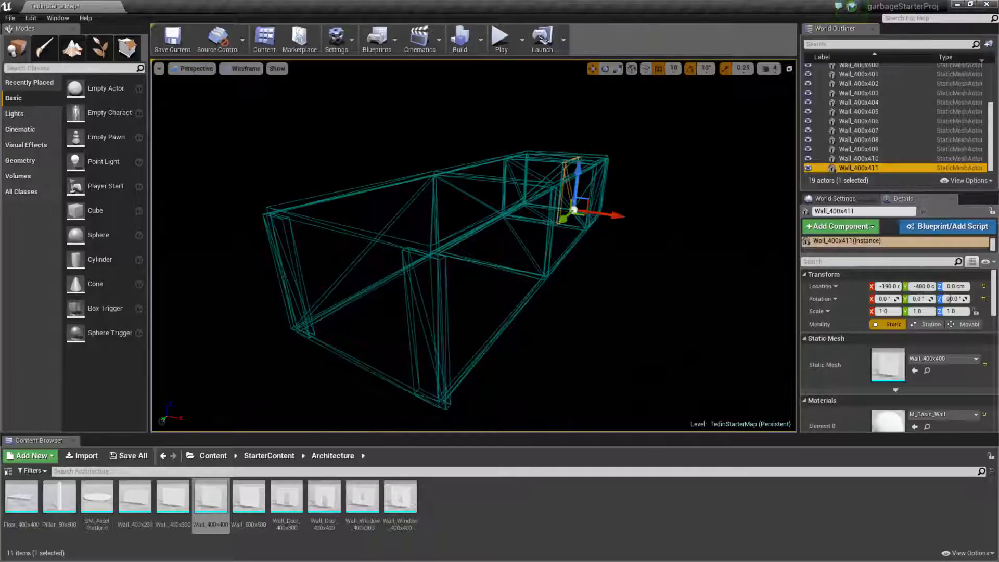
drag(0, 60, 594, 19)
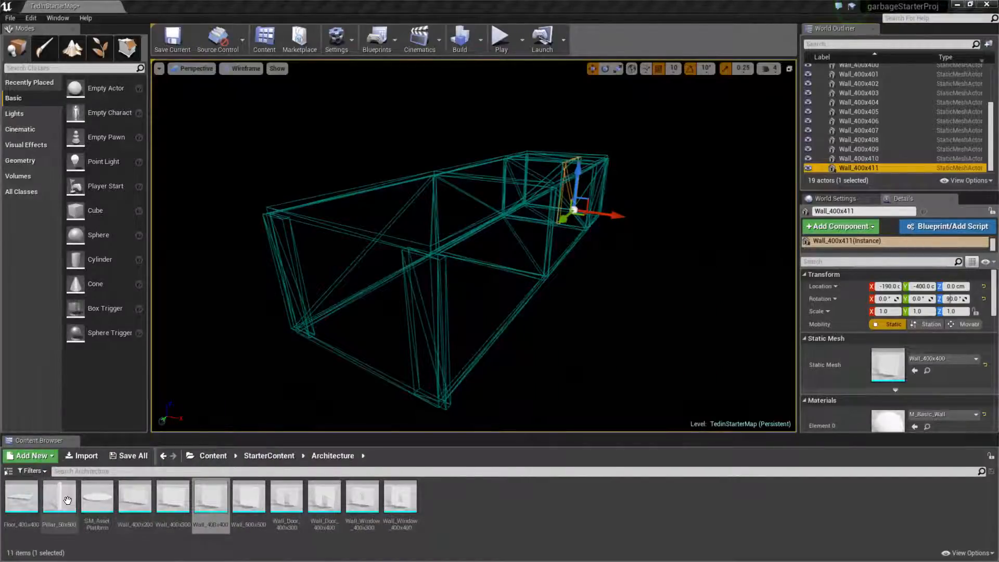
Place a Pillar_50x500 from the Architecture folder inside the open end of the room and duplicate it four times.
drag(59, 497, 377, 334)
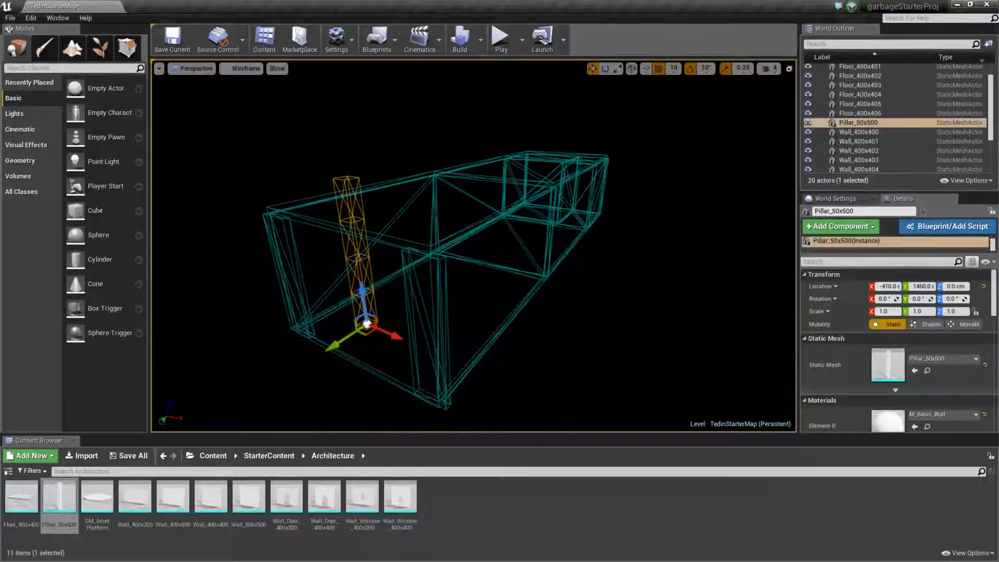
key(ctrl+w)
key(ctrl+w)
key(ctrl+w)
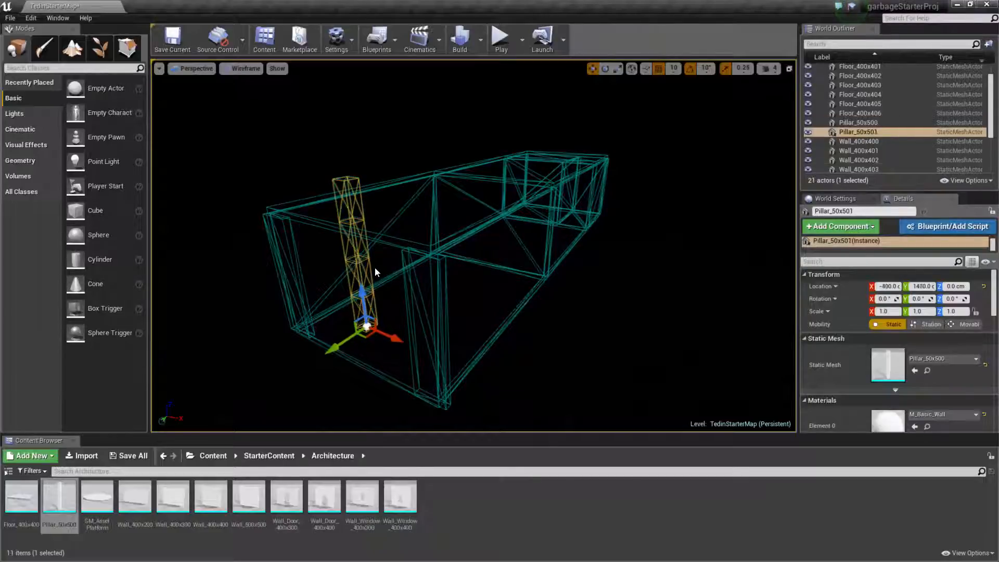
key(ctrl+w)
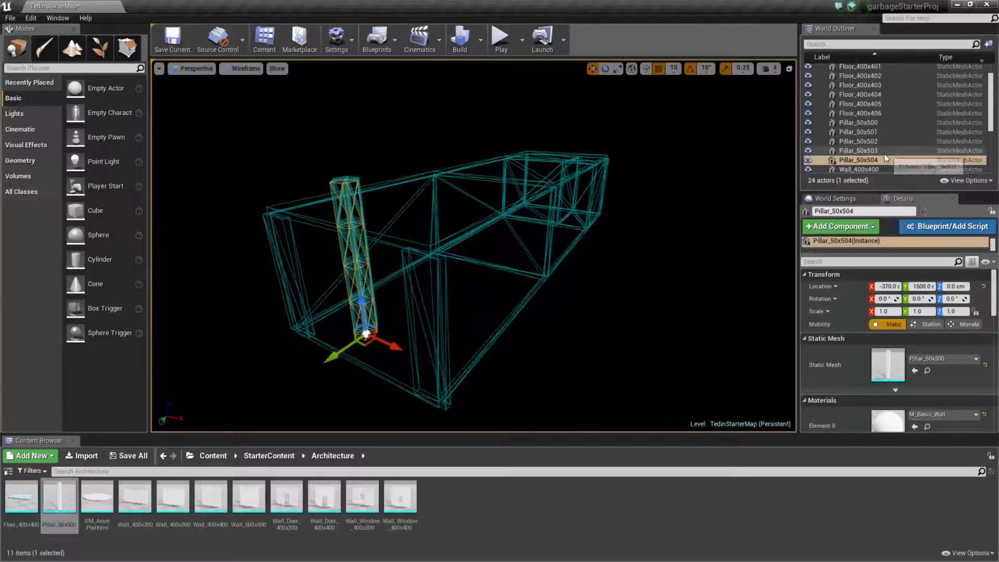
Select all five pillars, Pillar_50x500 to Pillar_50x504, together and enlarge the World Outliner to show more actors.
scroll(891, 127, down, 2)
click(863, 89)
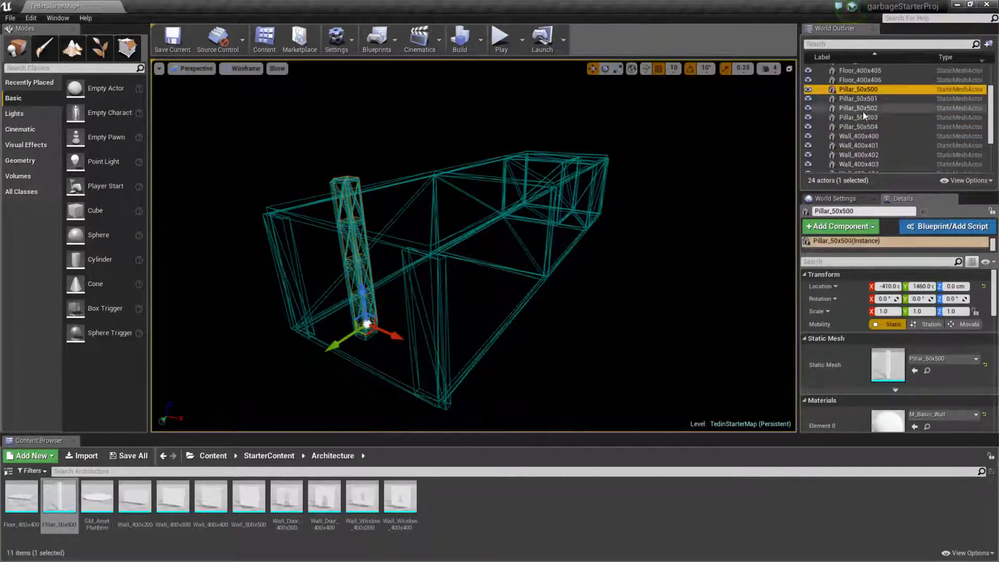
shift+click(862, 118)
click(857, 127)
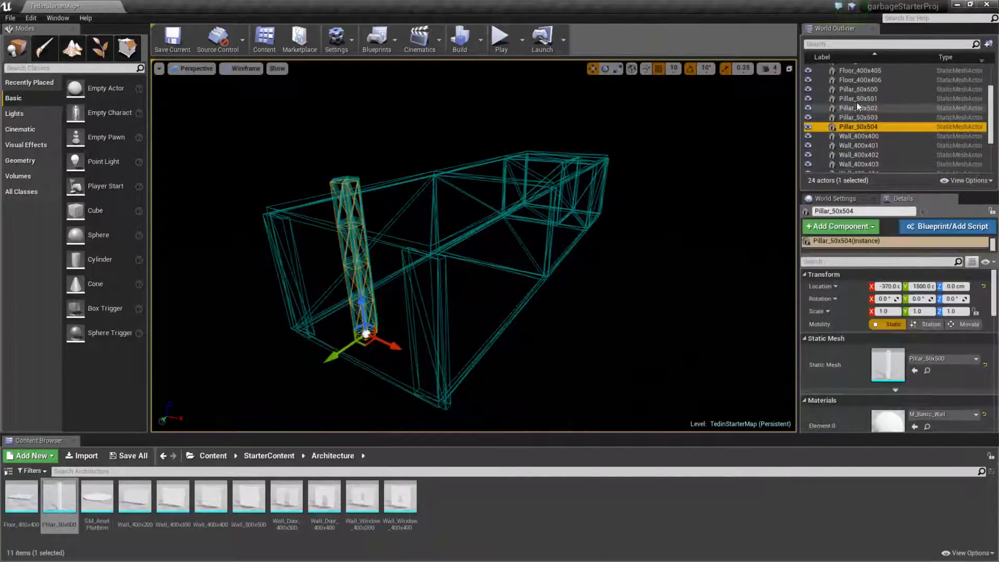
shift+click(857, 90)
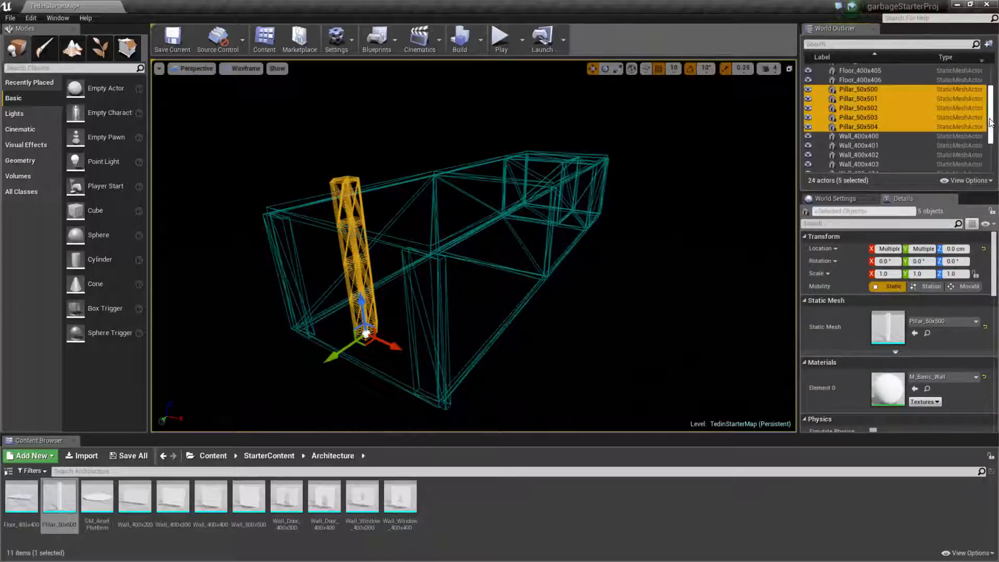
drag(991, 127, 991, 156)
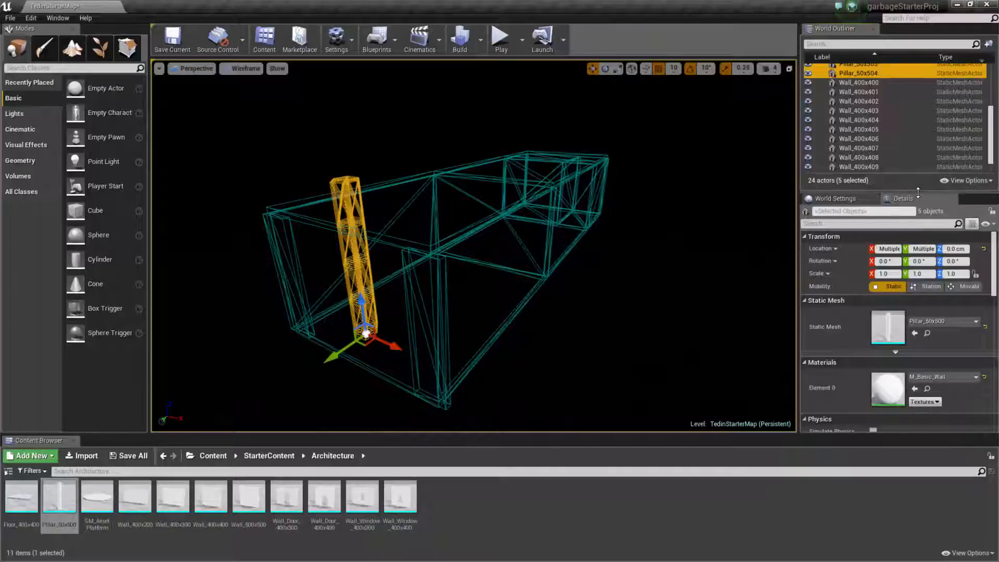
drag(917, 191, 895, 320)
Attach the five selected pillars to Wall_400x411 and detach them again.
drag(860, 179, 856, 298)
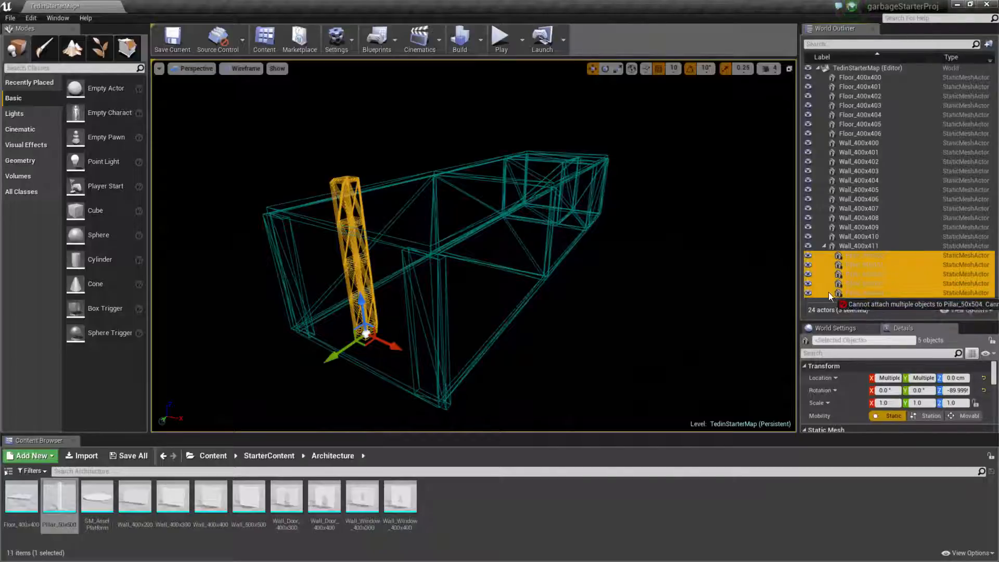
drag(853, 245, 832, 298)
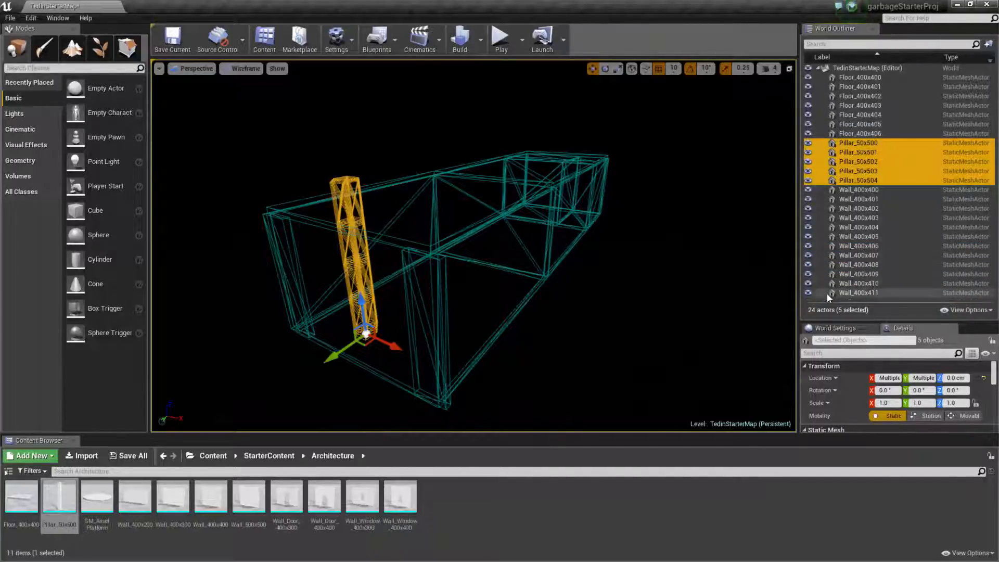
Check individual pillars in the World Outliner, ending with only Pillar_50x500 selected.
click(862, 143)
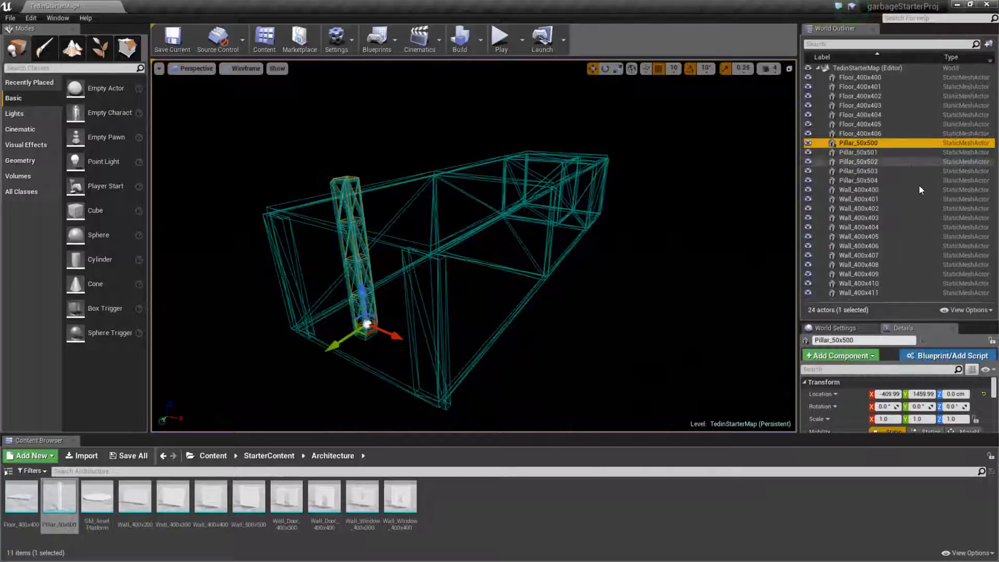
click(852, 182)
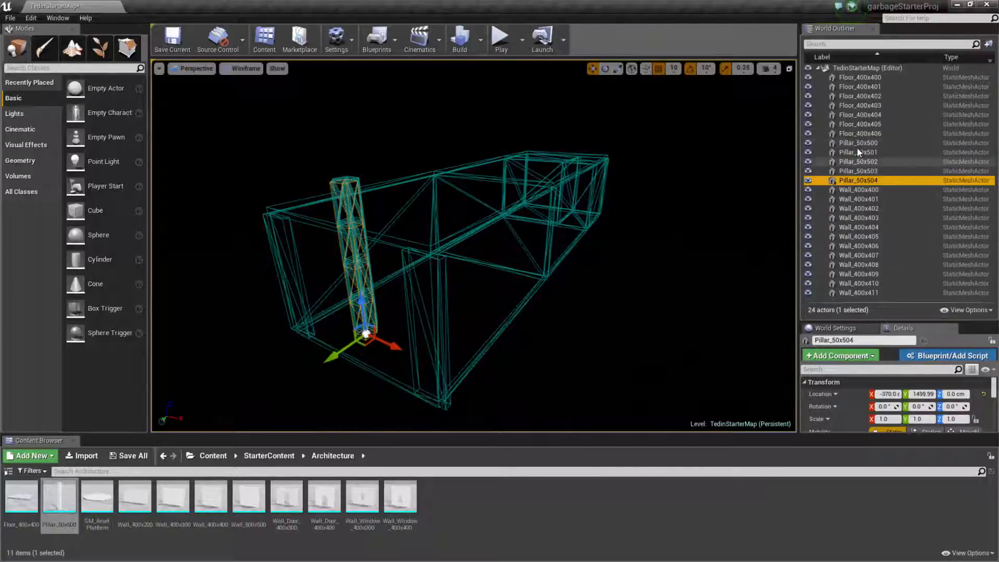
click(857, 137)
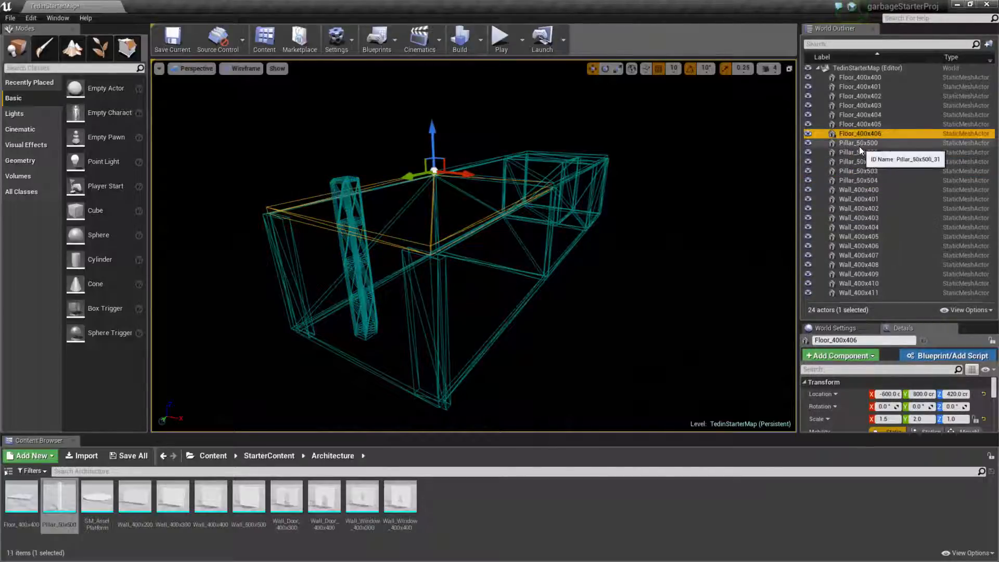
click(860, 145)
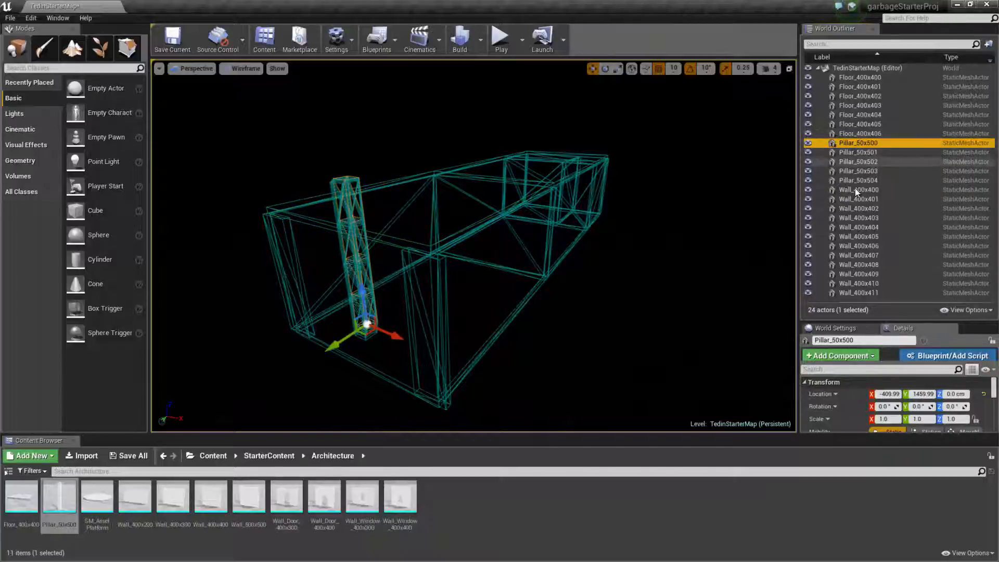
click(857, 149)
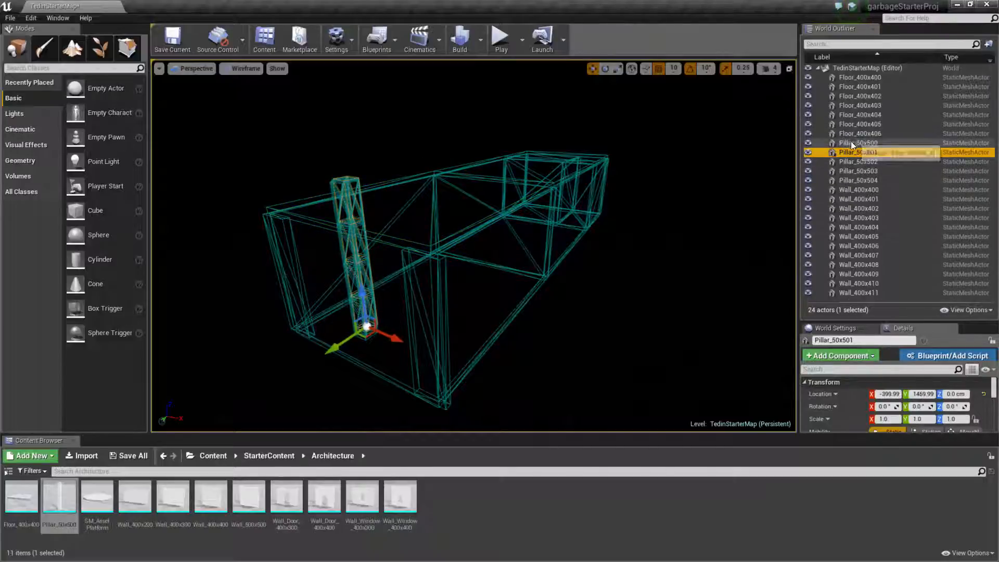
click(851, 143)
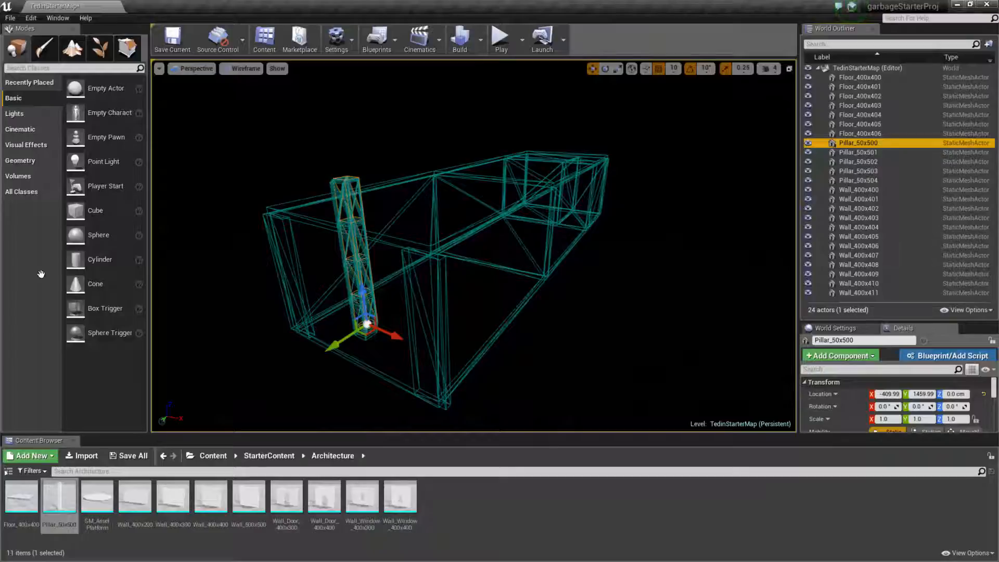
Switch to the browser's Unreal Engine Required Setup page and read steps 11 to 13 for the pillar transforms.
key(alt+Tab)
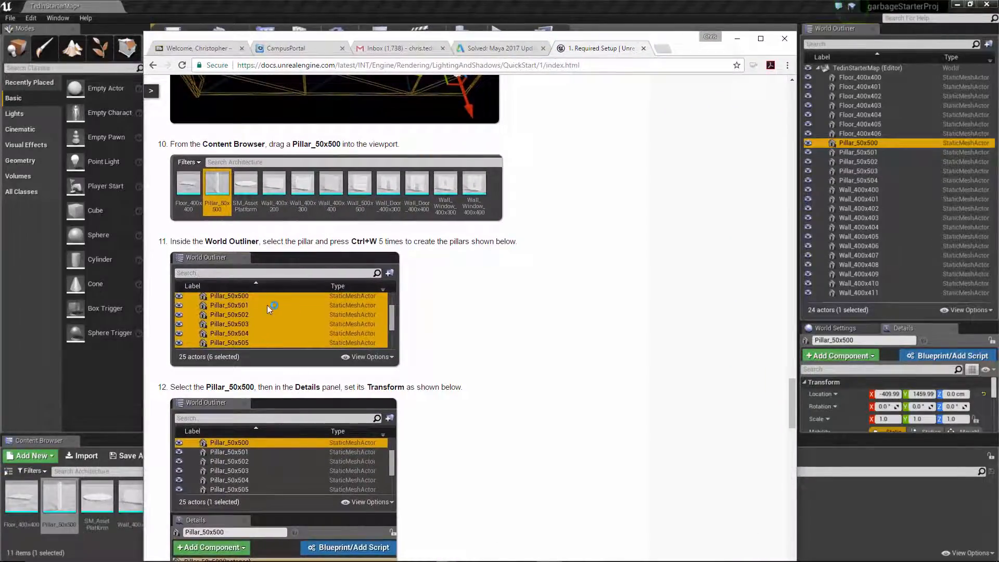
scroll(475, 318, down, 5)
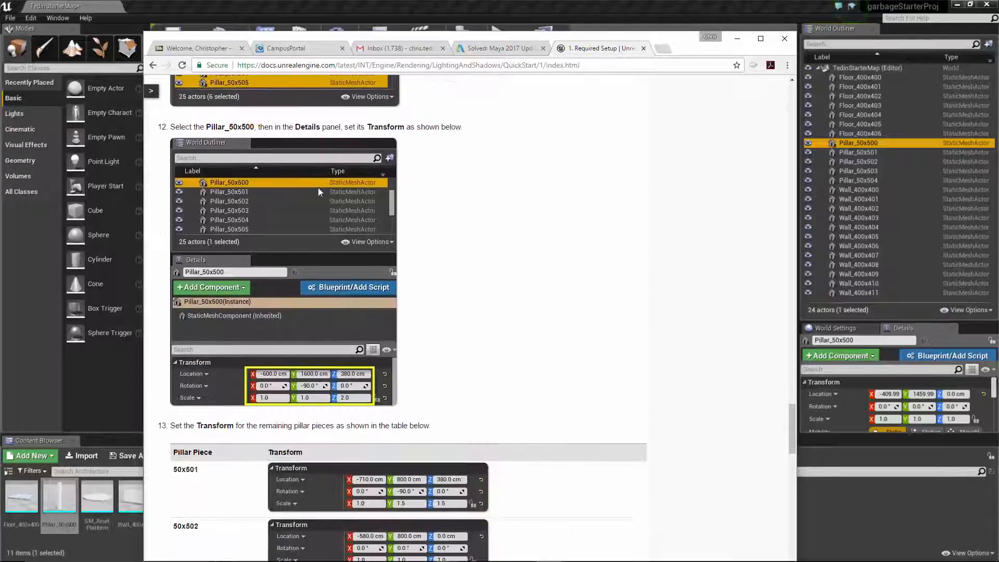
scroll(464, 273, down, 7)
scroll(462, 286, up, 3)
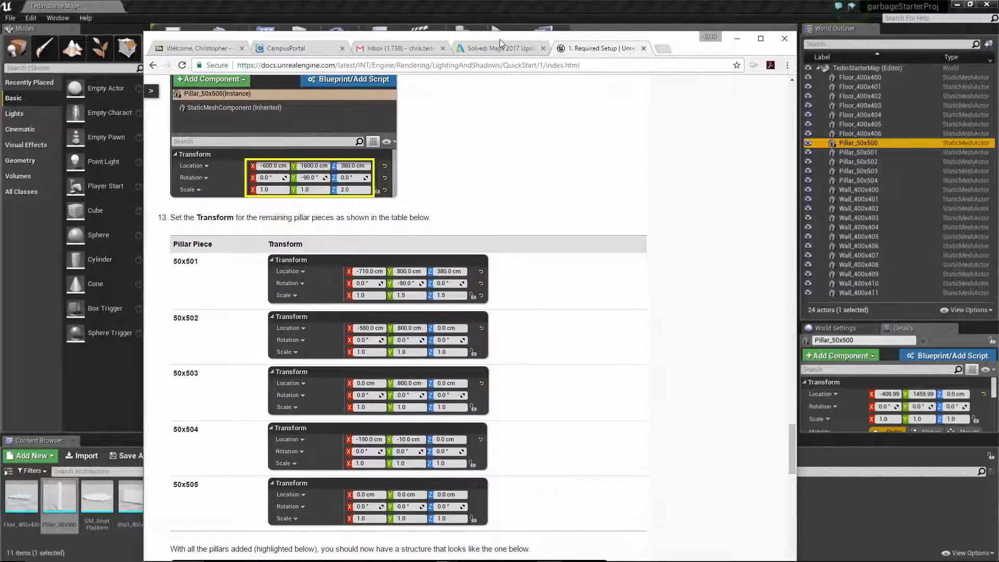
drag(499, 39, 0, 104)
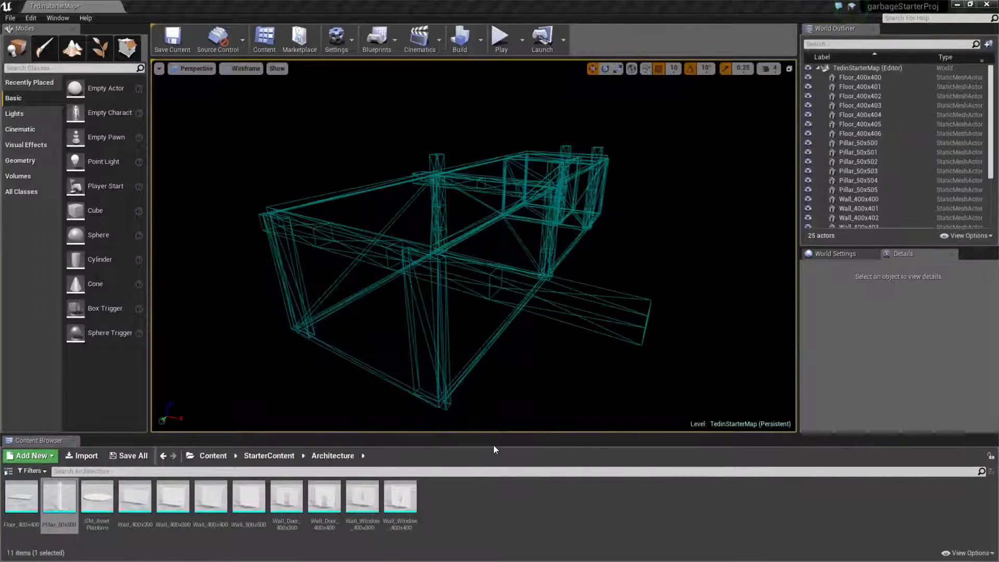
Set the viewport to Unlit view mode and inspect the room with its pillars from inside and outside.
drag(648, 248, 627, 283)
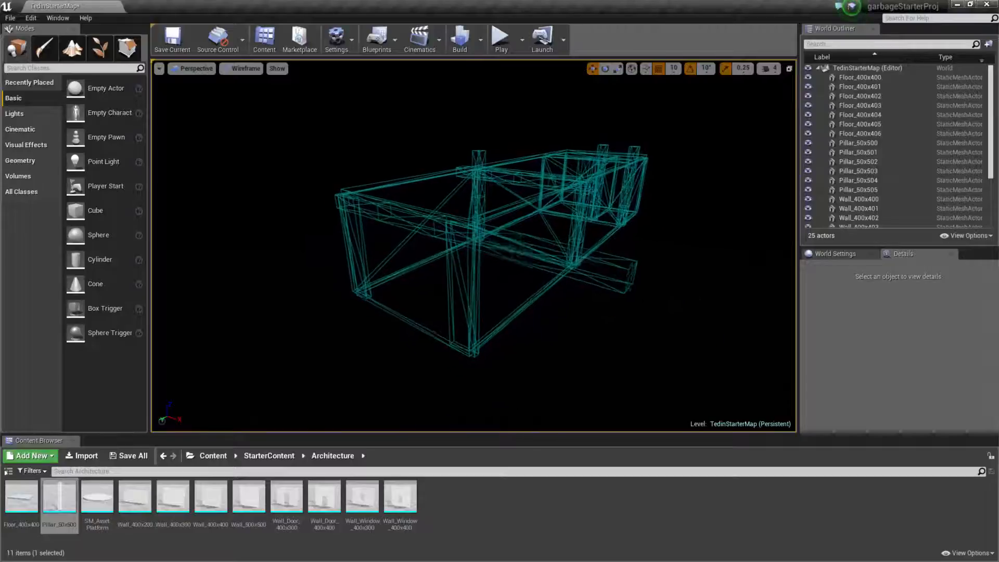
middle_drag(648, 249, 552, 251)
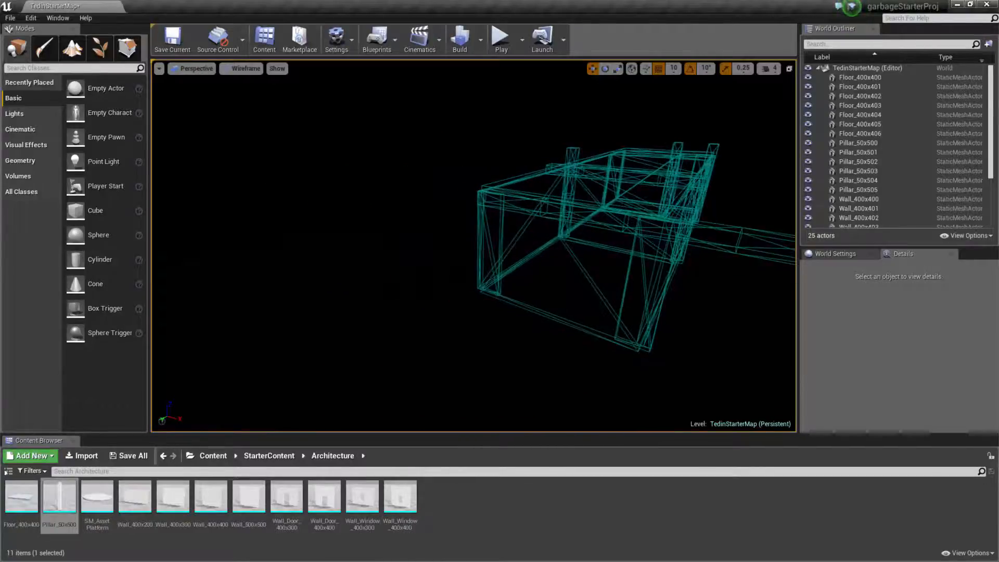
right_drag(647, 248, 699, 257)
key(w)
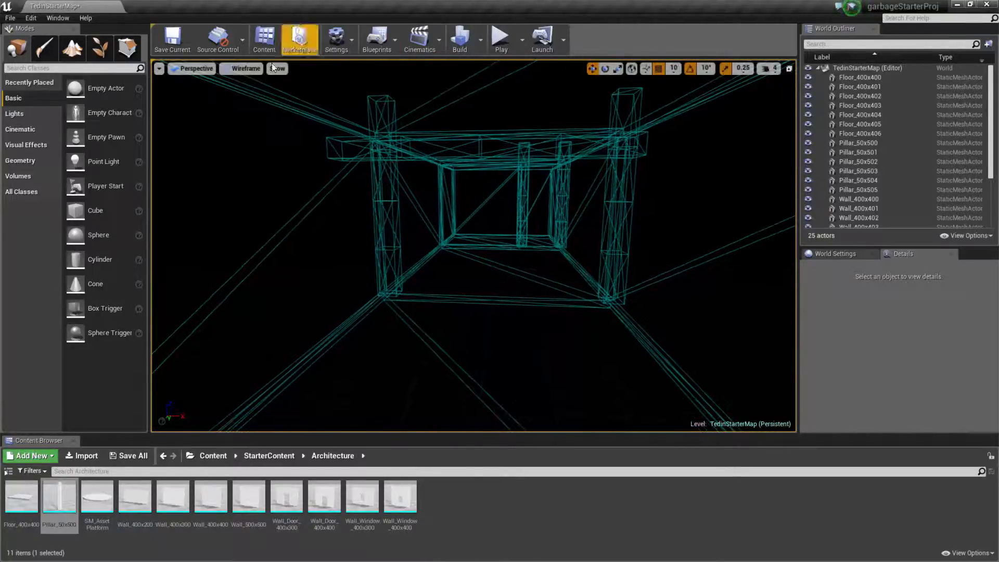
click(243, 69)
click(249, 102)
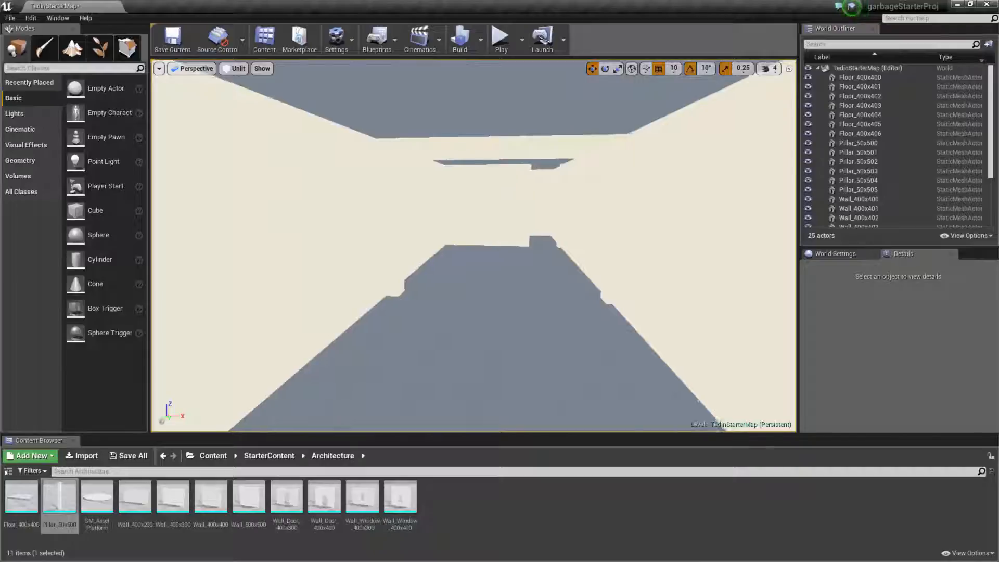
drag(468, 245, 559, 250)
middle_drag(559, 249, 577, 313)
right_drag(577, 313, 526, 313)
drag(526, 313, 539, 329)
middle_drag(538, 329, 479, 203)
drag(479, 203, 425, 219)
Return the viewport to Wireframe and examine the floor and side wall pieces, selecting Floor_400x400 and Wall_400x402.
click(235, 68)
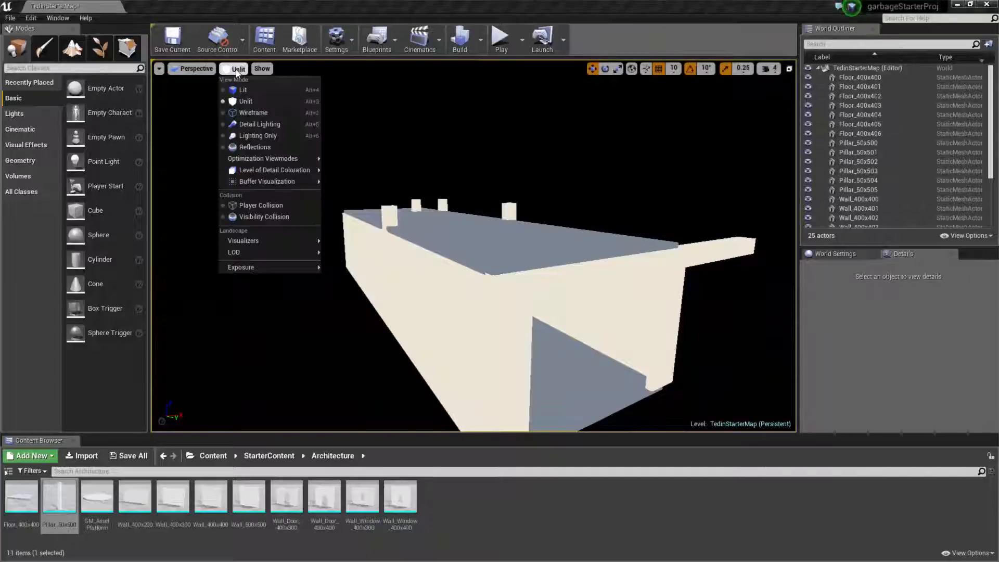
click(242, 113)
drag(258, 117, 261, 160)
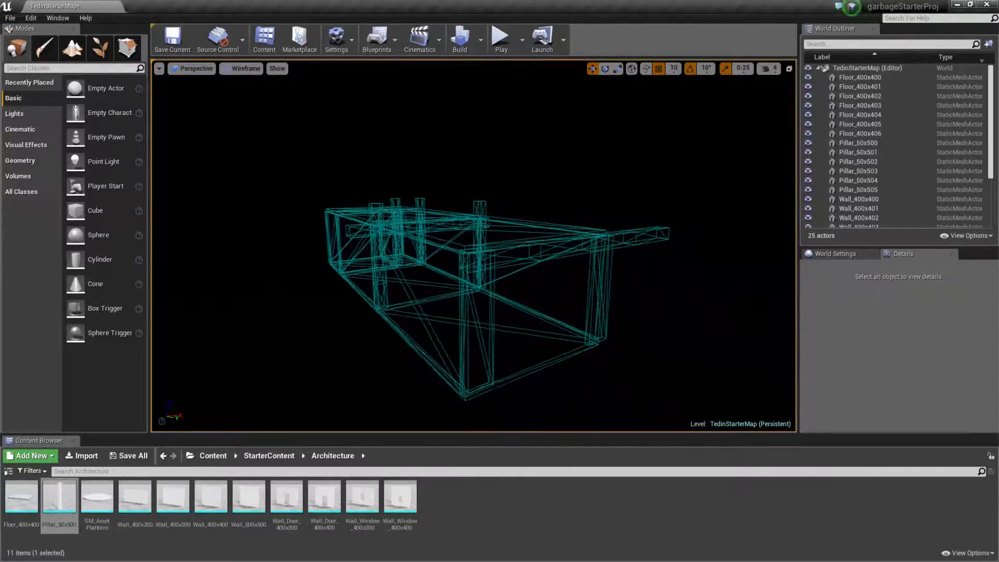
click(411, 281)
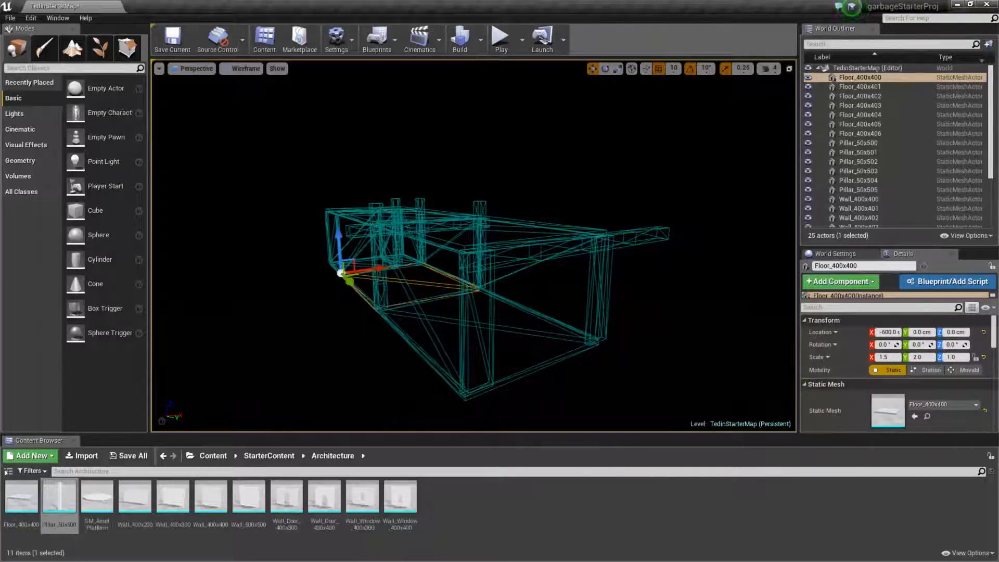
click(465, 314)
drag(524, 342, 480, 341)
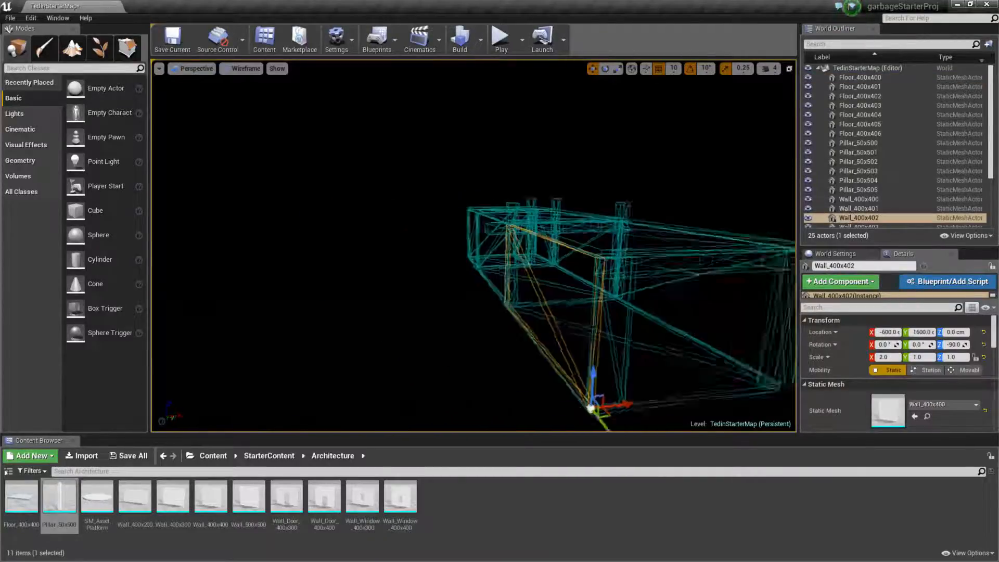
mouse_move(480, 342)
right_down()
mouse_move(454, 344)
mouse_move(512, 345)
mouse_move(440, 346)
mouse_move(494, 347)
right_up()
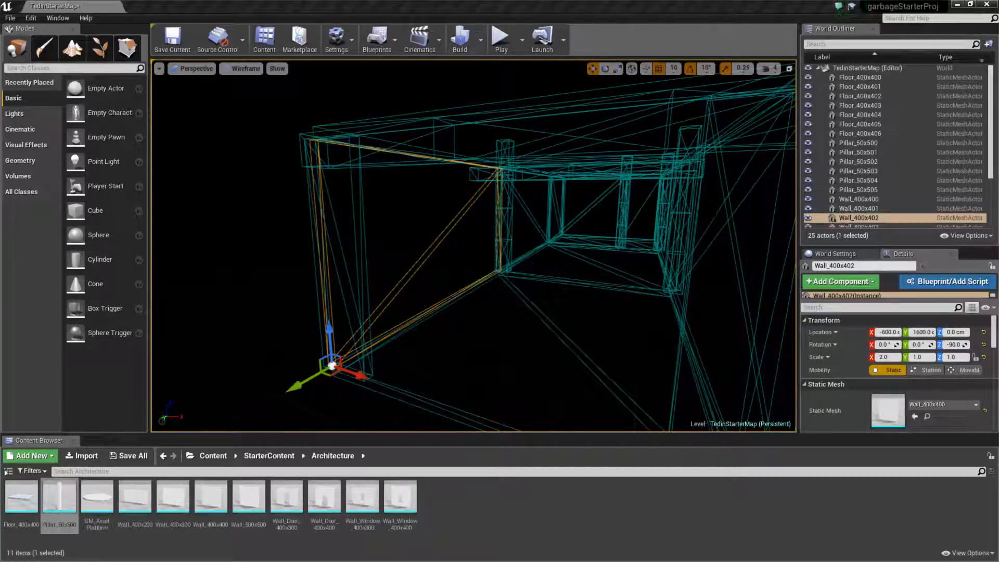
Inspect the end of the room in wireframe from another side and select the end wall Wall_400x411.
key(s)
right_drag(489, 288, 419, 289)
key(d)
key(d)
click(556, 257)
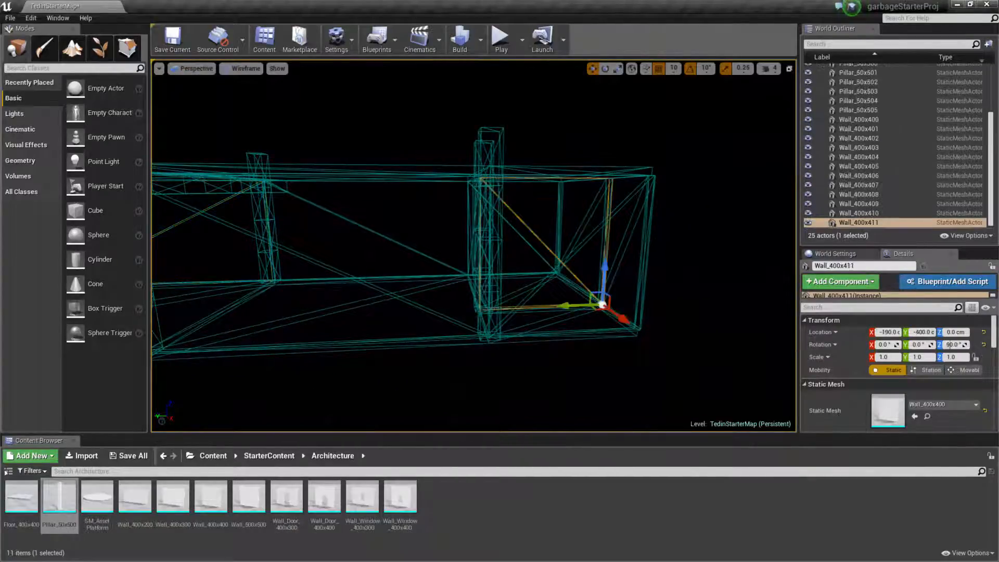
key(d)
right_drag(543, 271, 503, 280)
Select Wall_400x408 and replace its static mesh with Wall_Door_400x400.
click(539, 248)
key(d)
key(e)
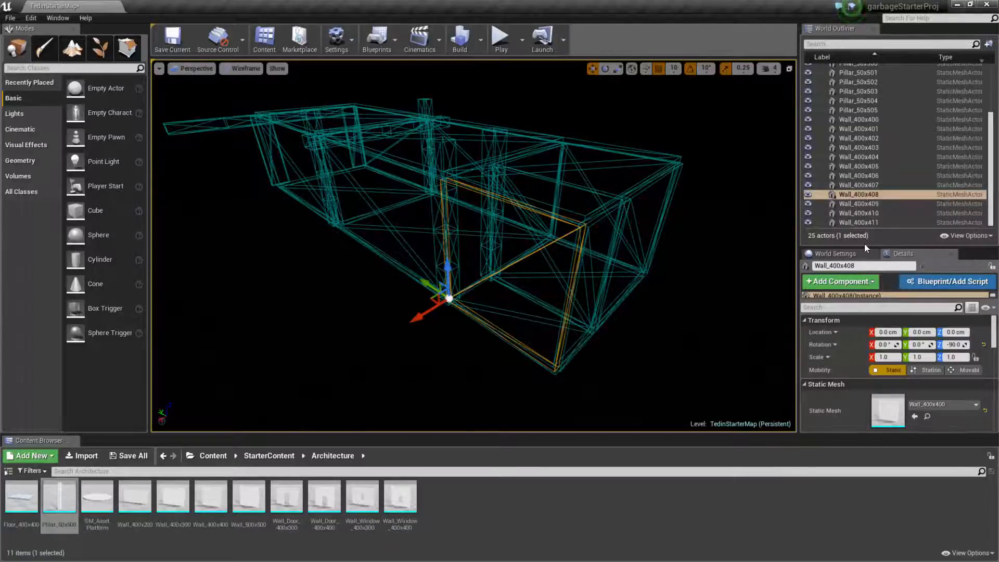
drag(863, 246, 858, 171)
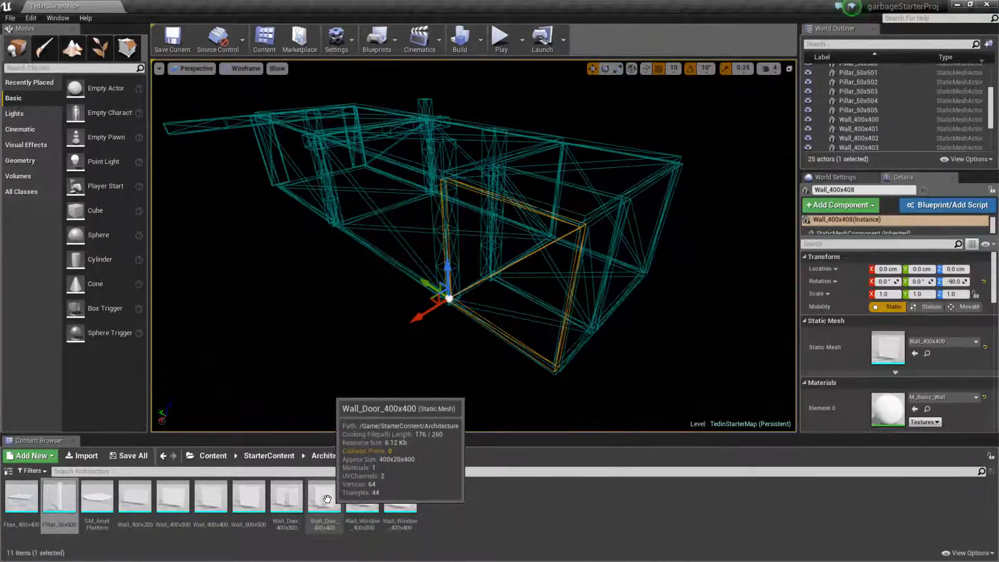
click(327, 499)
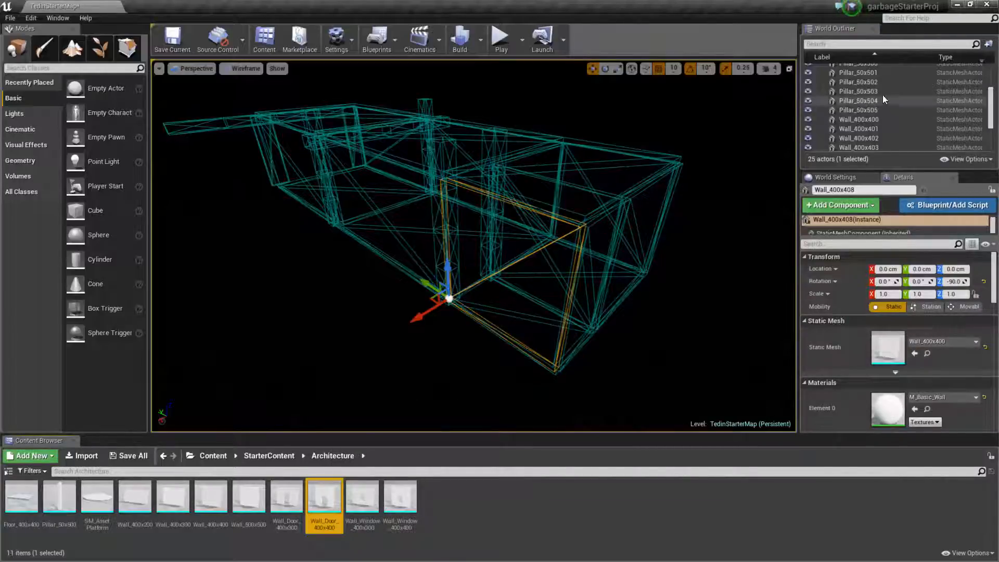
drag(990, 108, 989, 131)
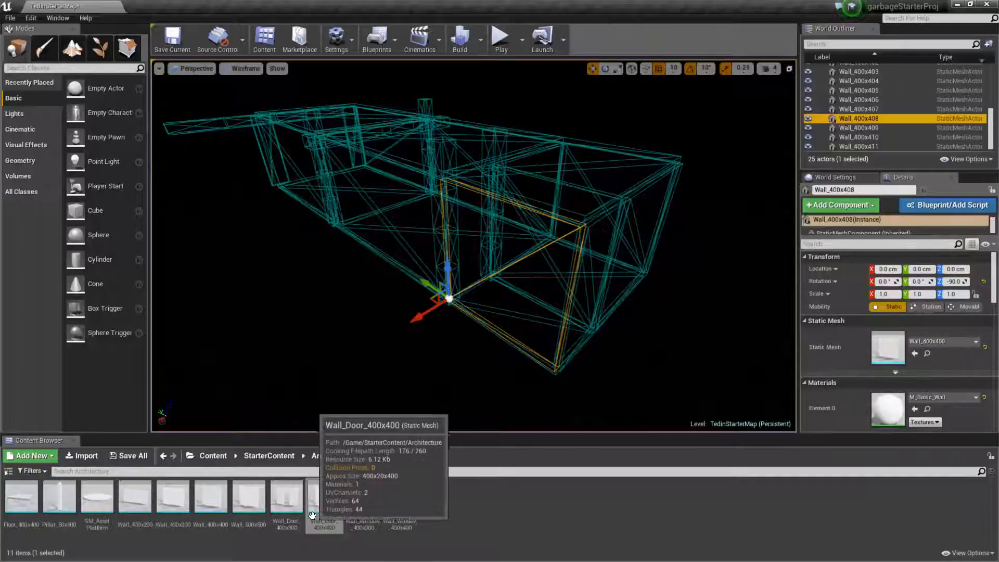
click(915, 353)
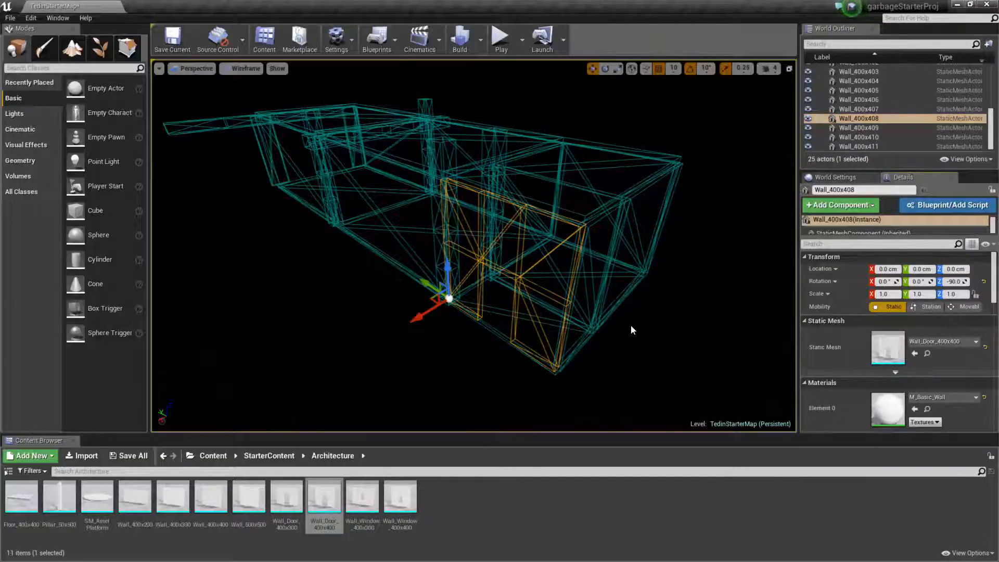
Select the dividing wall Wall_400x410 and swap its static mesh to Wall_Door_400x400.
right_drag(631, 326, 777, 336)
key(d)
key(a)
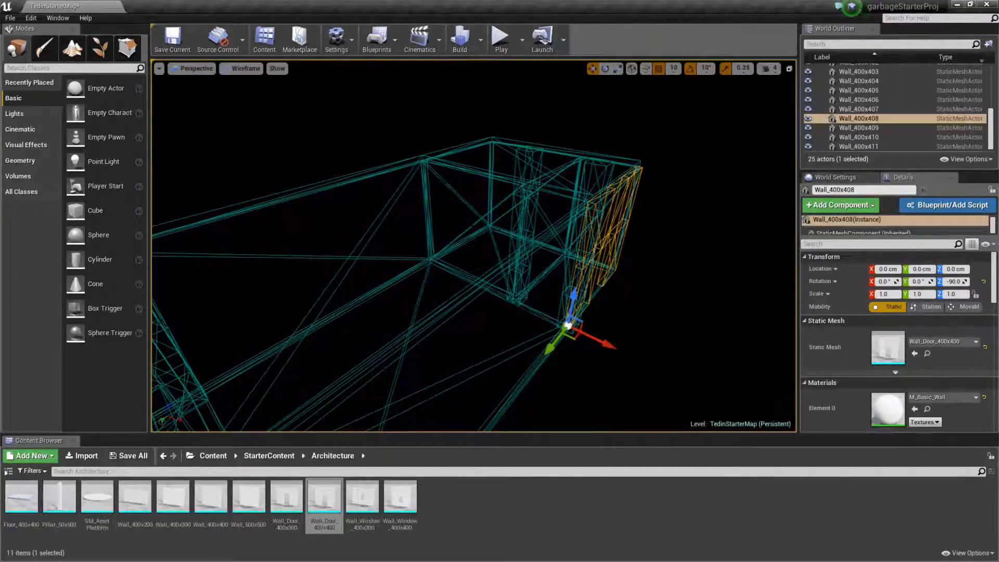
click(473, 227)
key(d)
right_drag(474, 226, 300, 228)
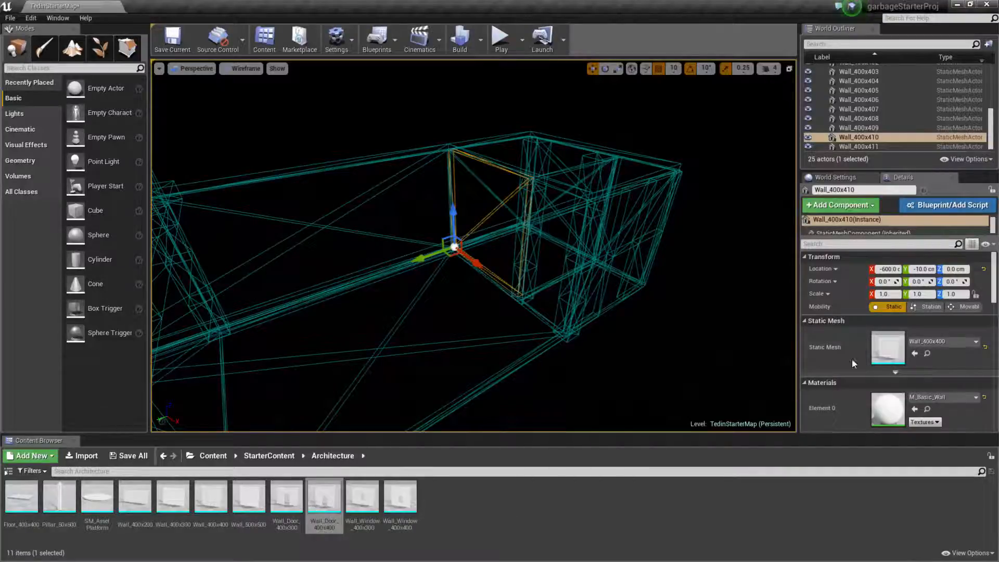
click(915, 353)
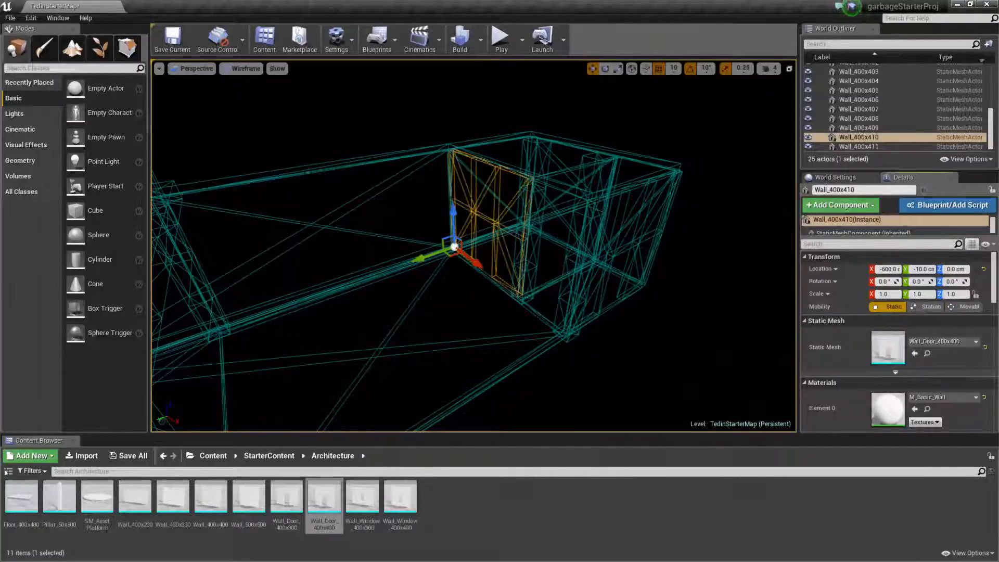
Select the end wall Wall_400x405 and replace its static mesh with Wall_Window_400x400.
right_drag(500, 245, 447, 247)
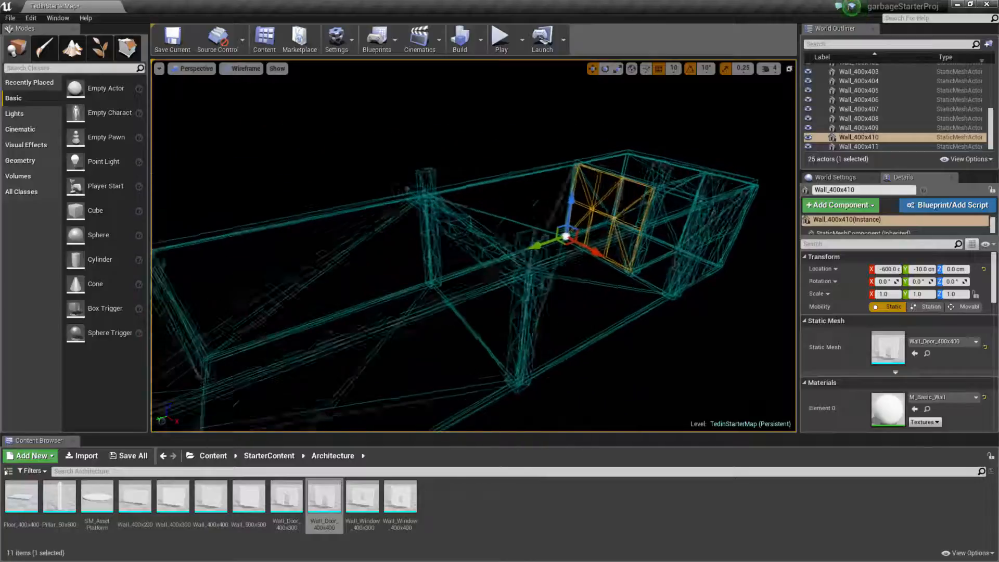
right_drag(580, 258, 460, 248)
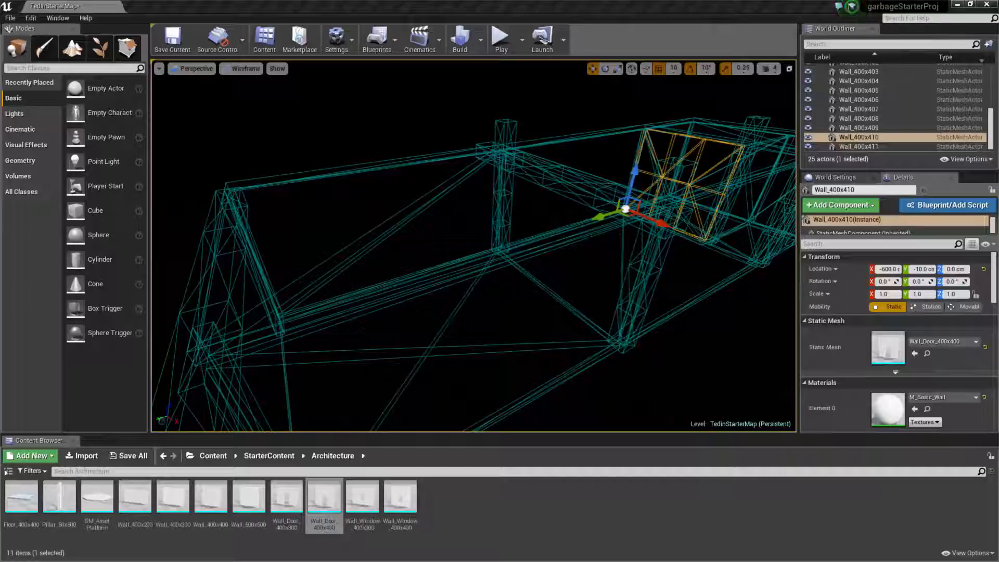
right_drag(466, 241, 390, 247)
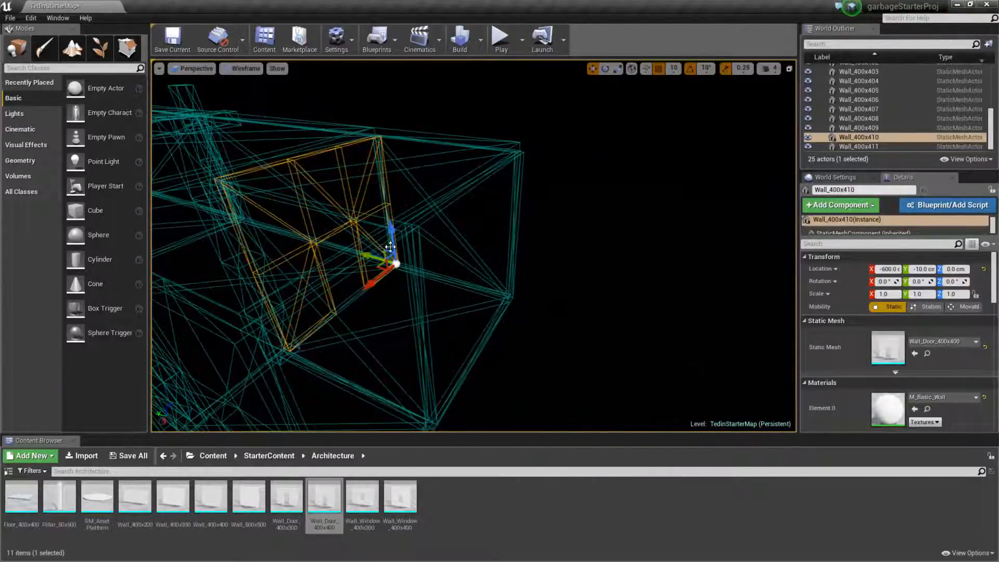
click(463, 260)
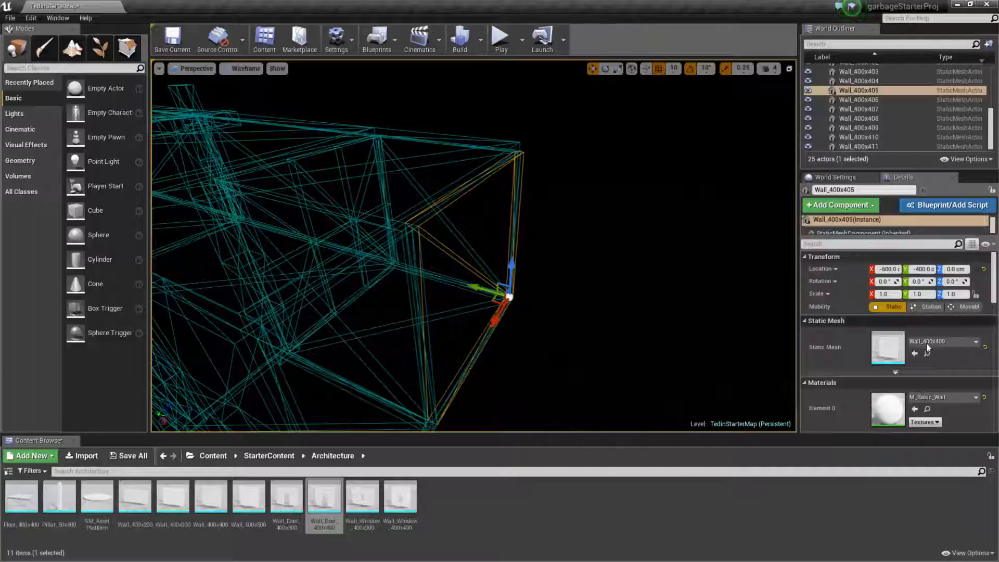
mouse_move(369, 500)
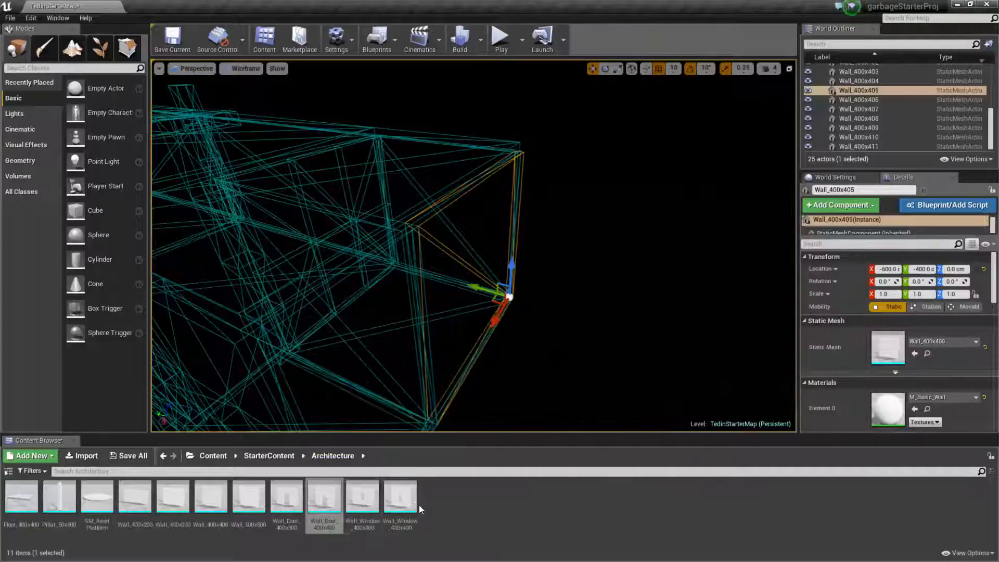
click(401, 499)
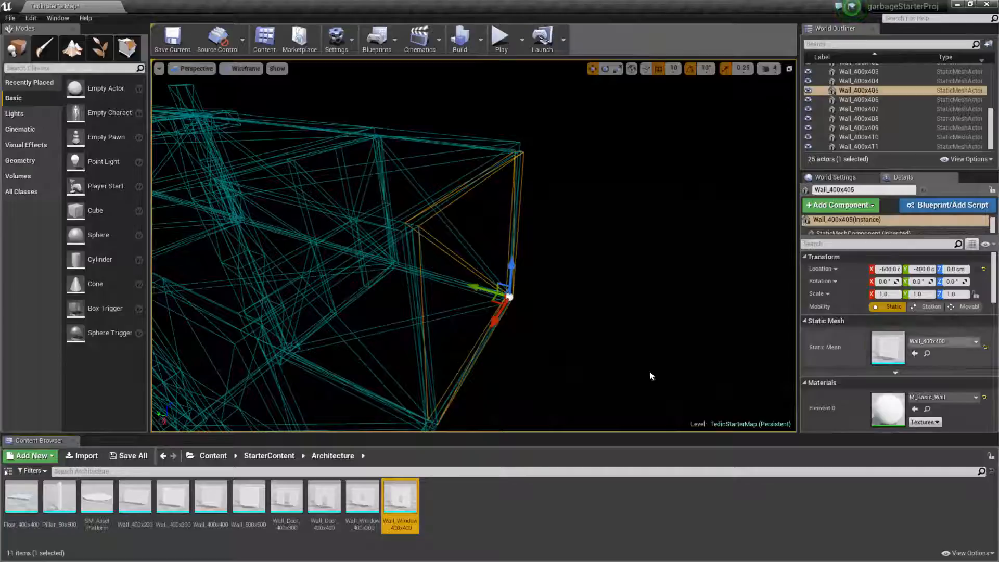
click(916, 355)
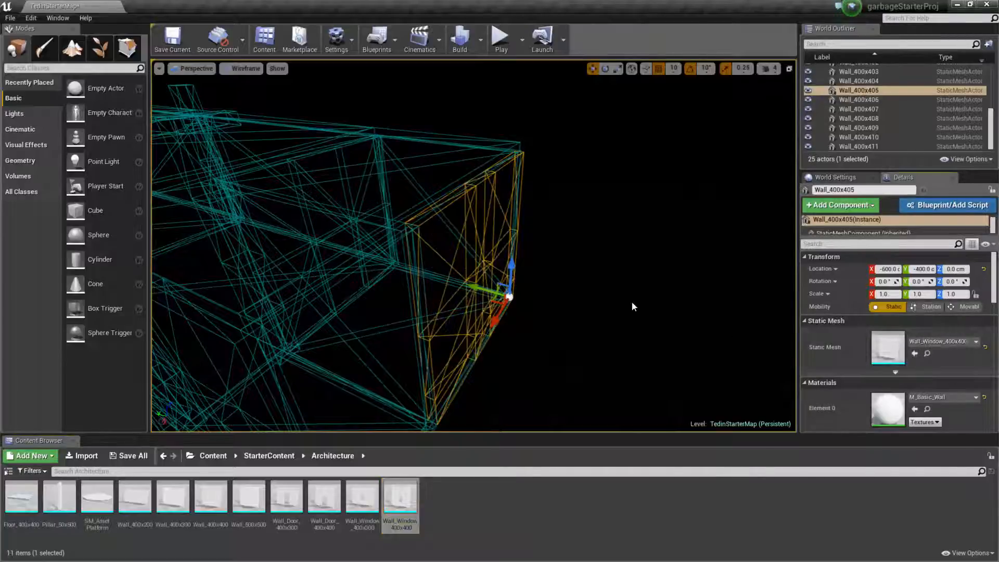
Change Wall_400x405's static mesh to Wall_Door_400x400, then back to Wall_Window_400x400, by choosing from the available meshes.
click(955, 341)
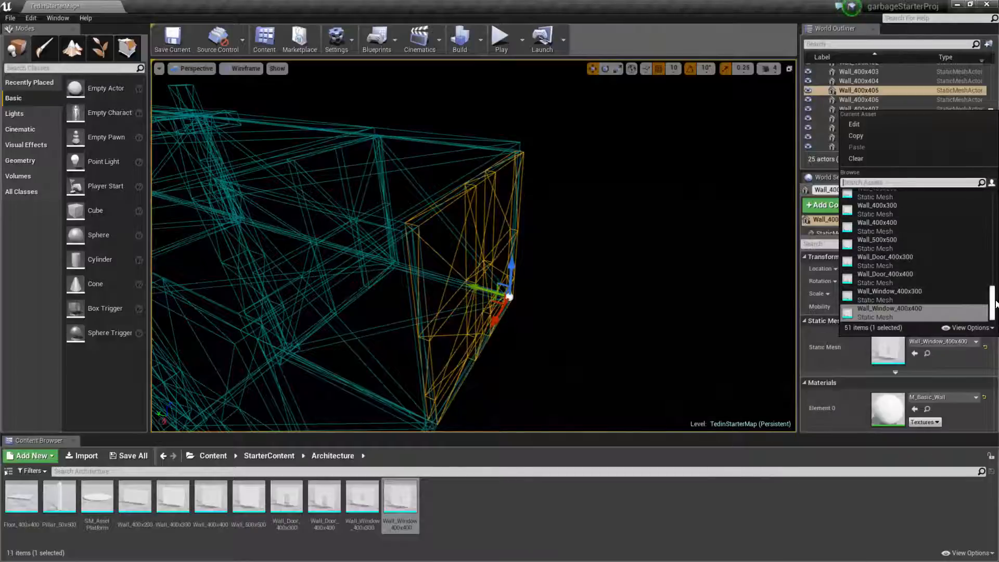
click(992, 312)
drag(993, 313, 993, 315)
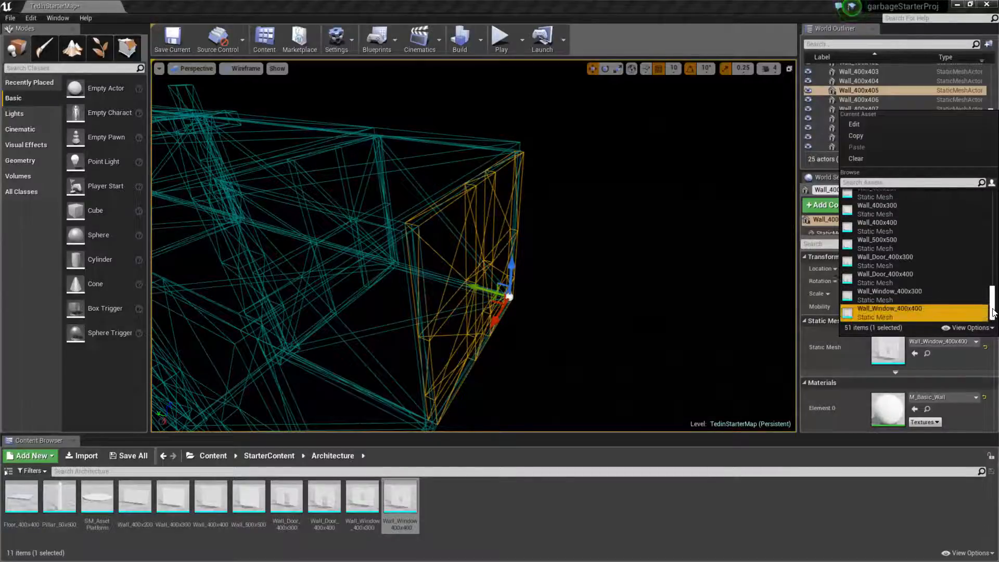
click(879, 276)
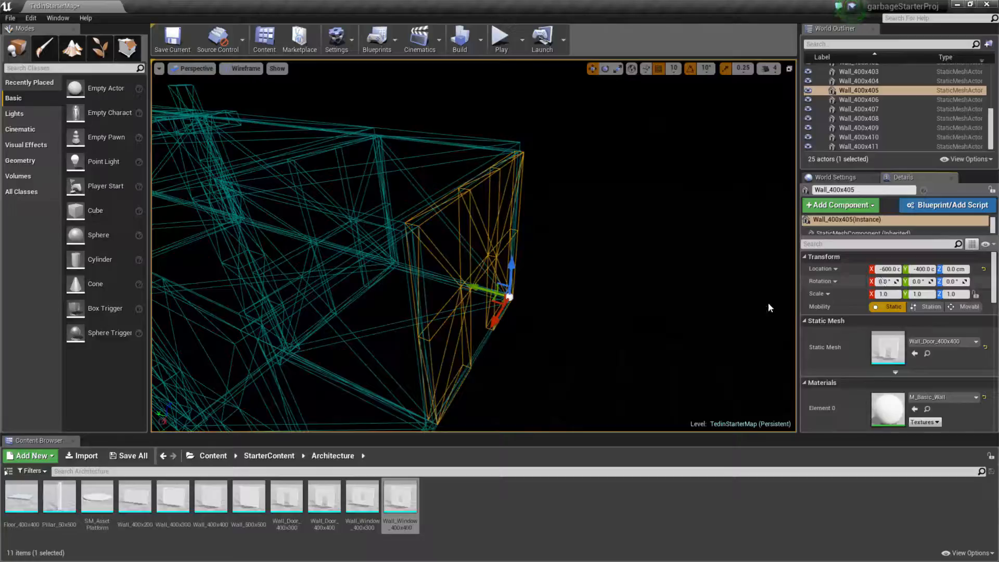
click(975, 341)
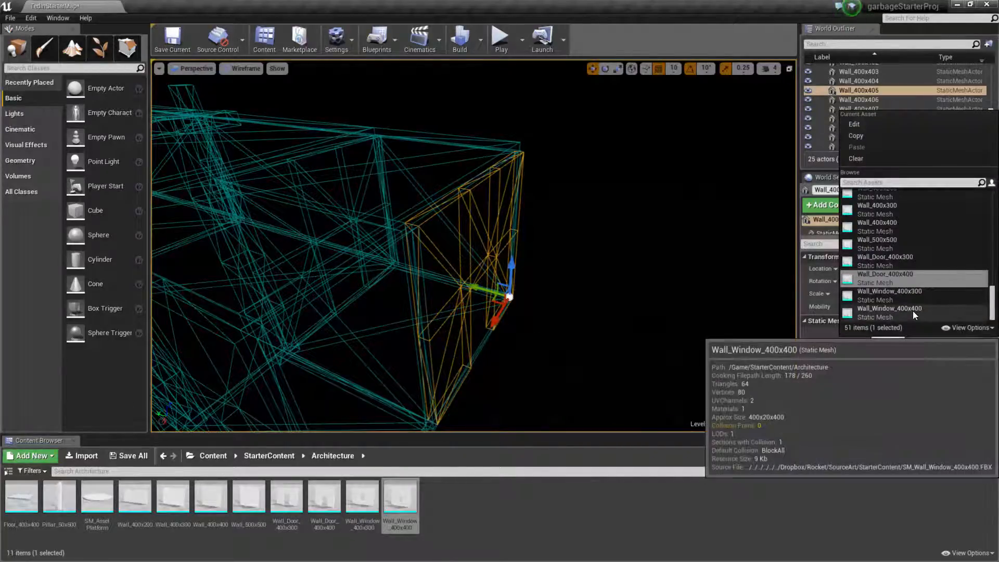
click(913, 312)
Try moving the window wall Wall_400x405 away from the room and undo the moves.
right_drag(607, 279, 463, 283)
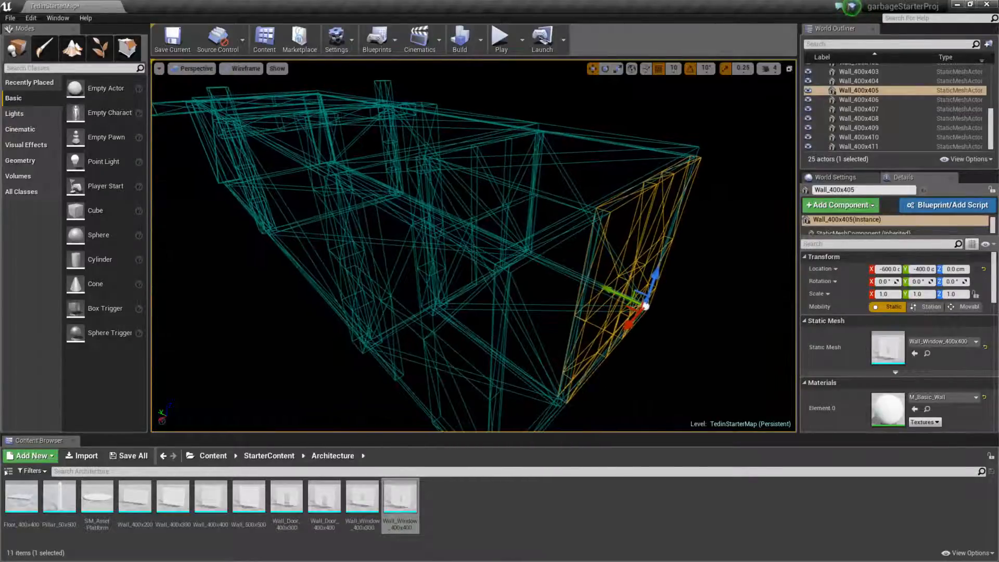
drag(631, 306, 719, 303)
key(ctrl+z)
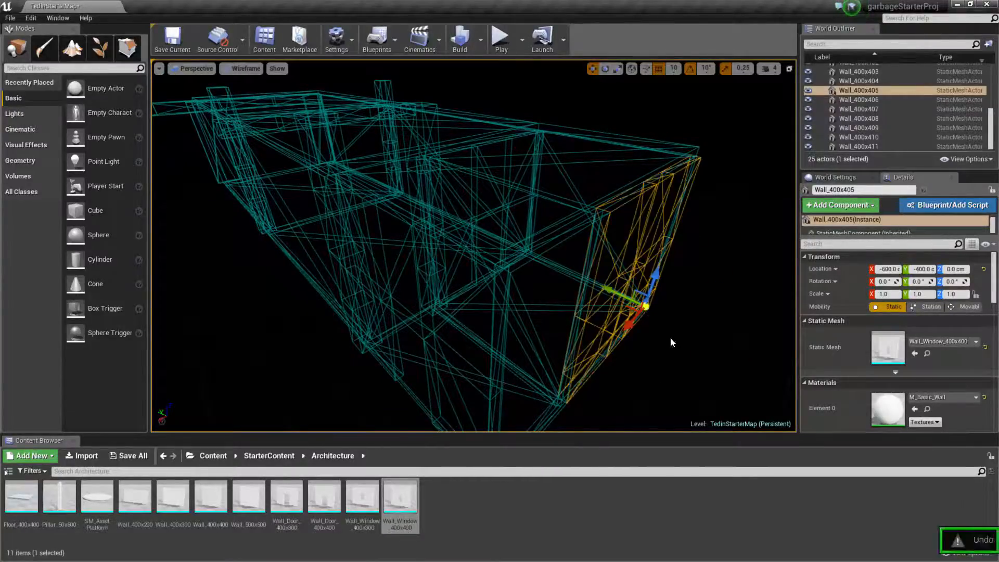
right_drag(671, 337, 702, 302)
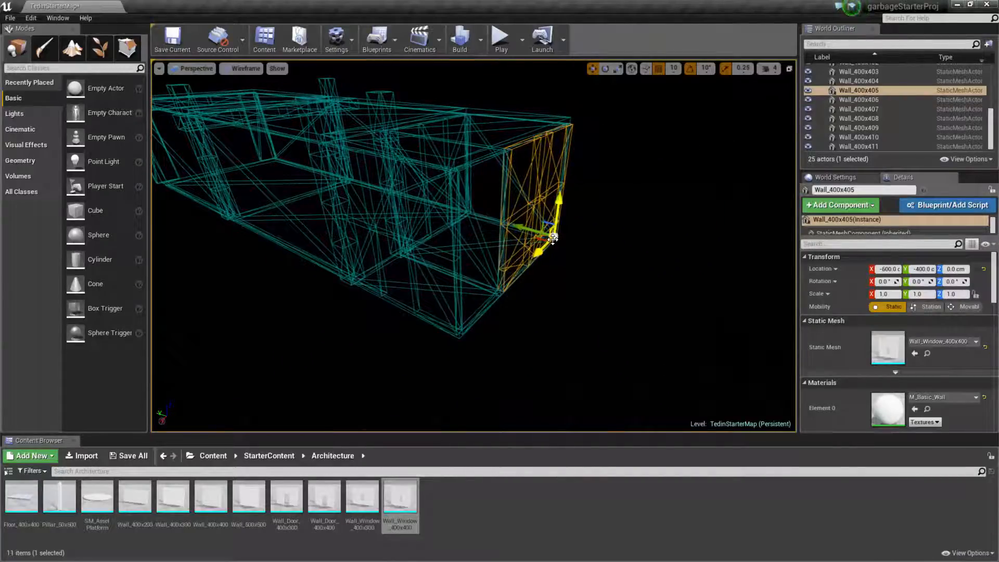
drag(553, 239, 705, 244)
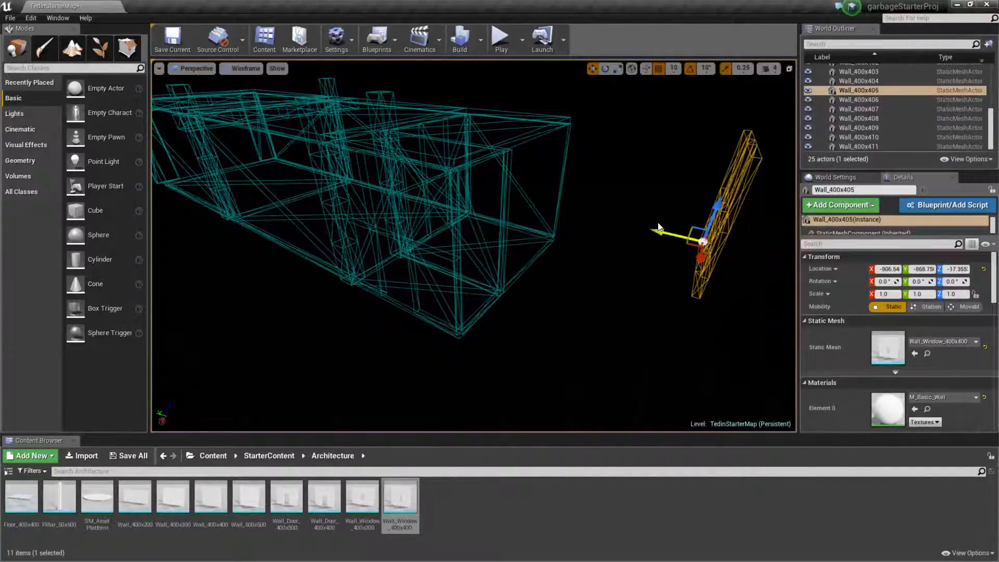
key(ctrl+z)
right_drag(658, 228, 692, 221)
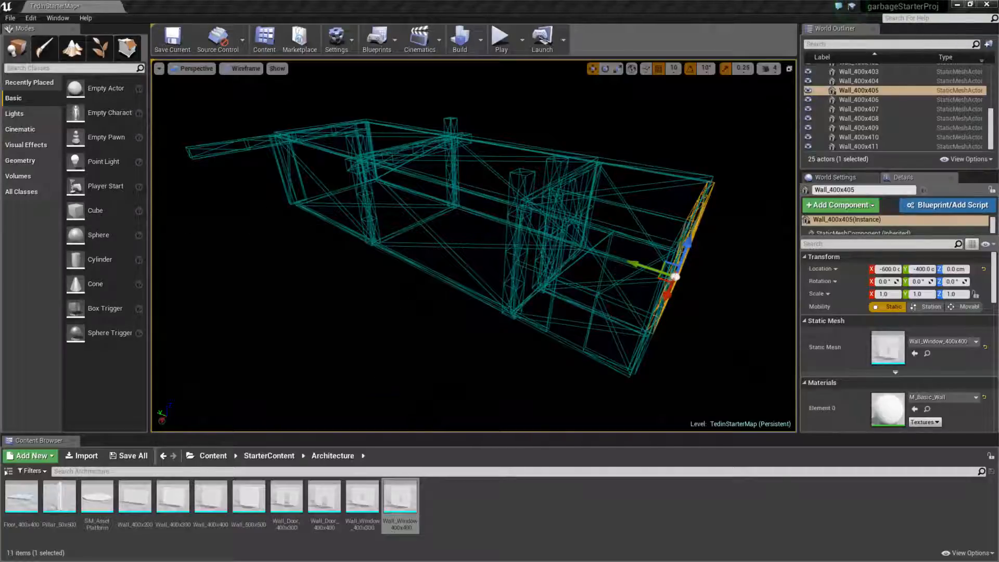
Examine the room's layout from several sides, selecting the narrow entrance walls Wall_400x400 and Wall_400x401.
right_drag(474, 246, 658, 247)
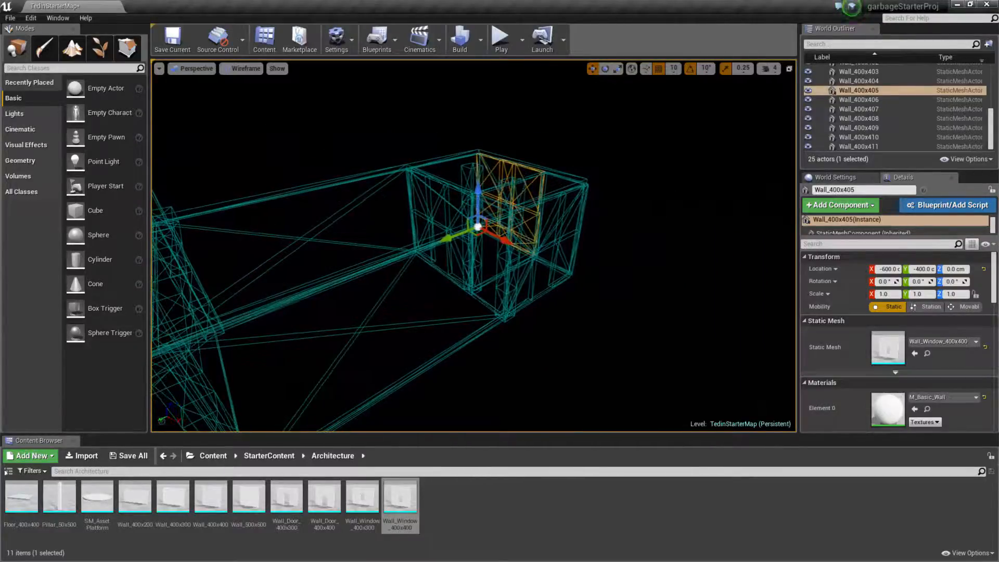
right_drag(448, 237, 320, 238)
right_drag(556, 312, 555, 337)
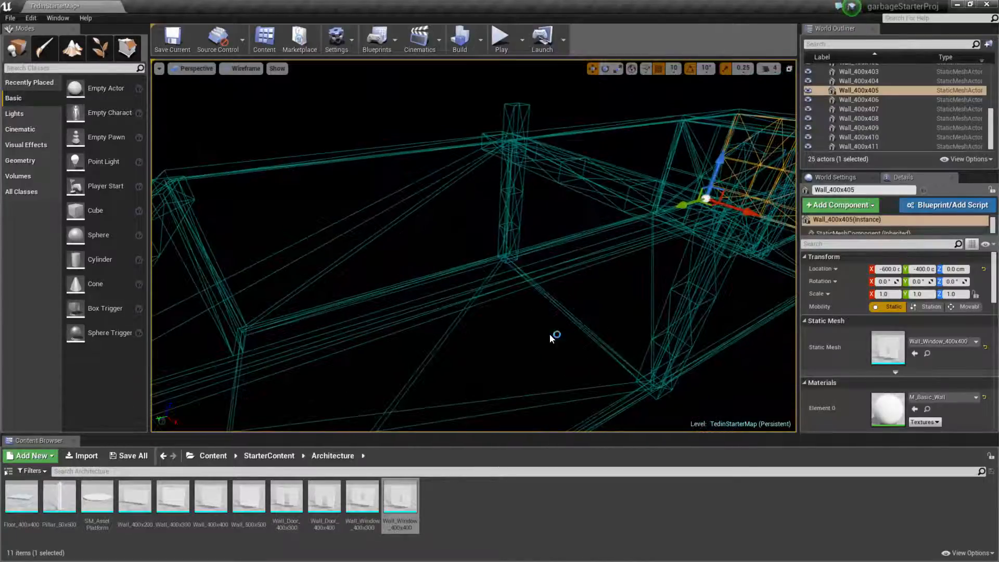
mouse_move(618, 310)
right_down()
mouse_move(588, 315)
mouse_move(542, 297)
mouse_move(619, 315)
mouse_move(606, 312)
right_up()
right_drag(606, 260, 615, 241)
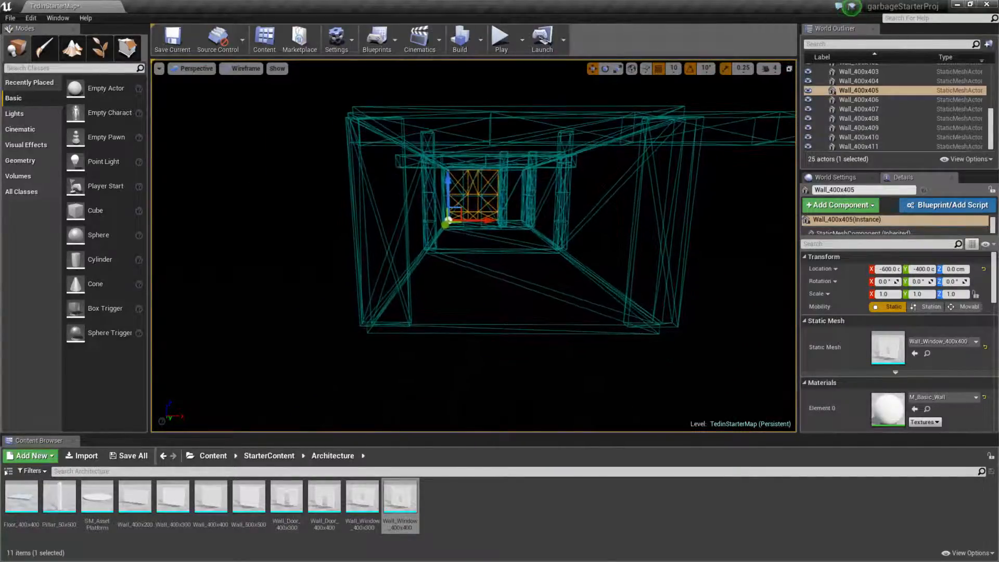
right_drag(710, 269, 703, 269)
click(708, 269)
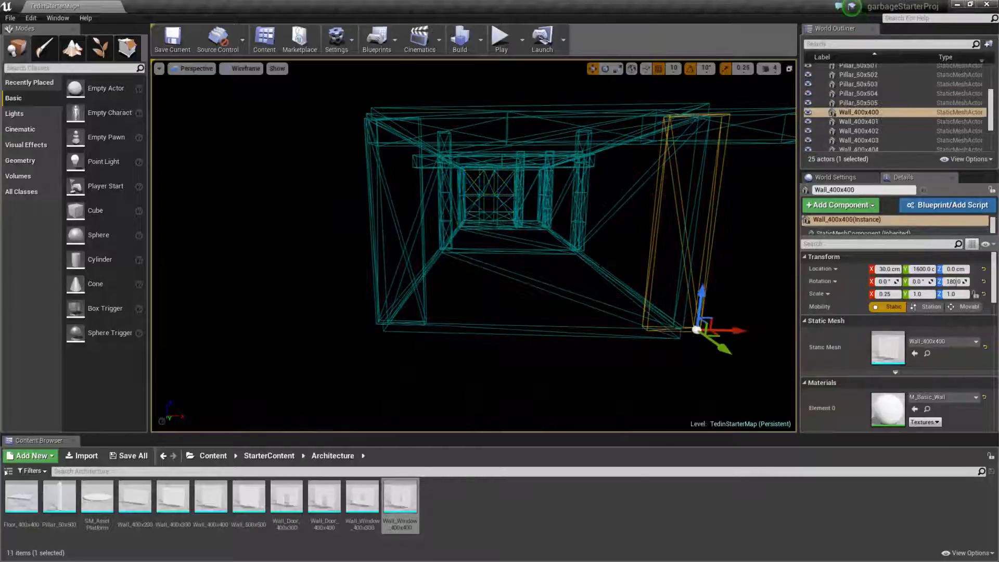
click(423, 253)
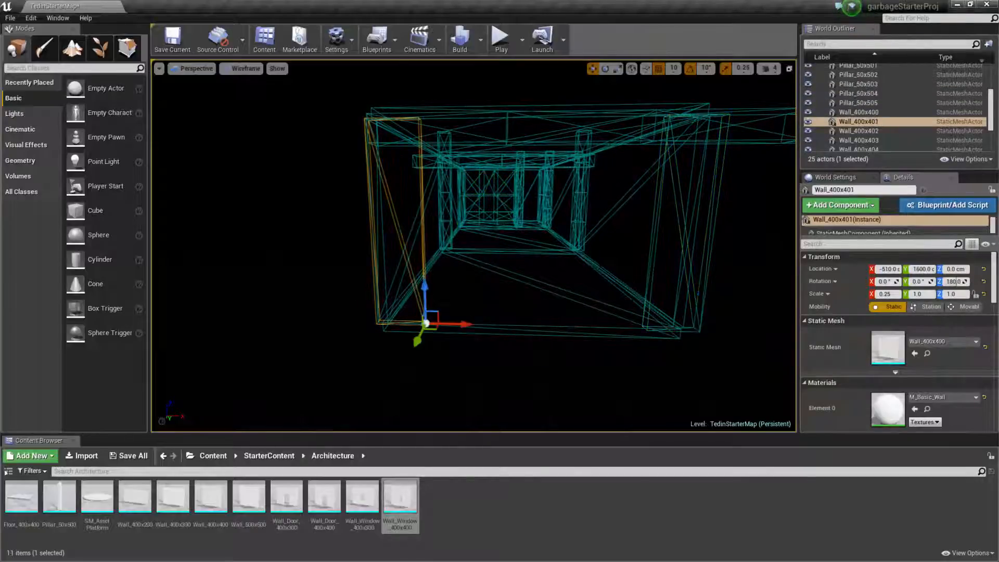
right_drag(424, 254, 441, 254)
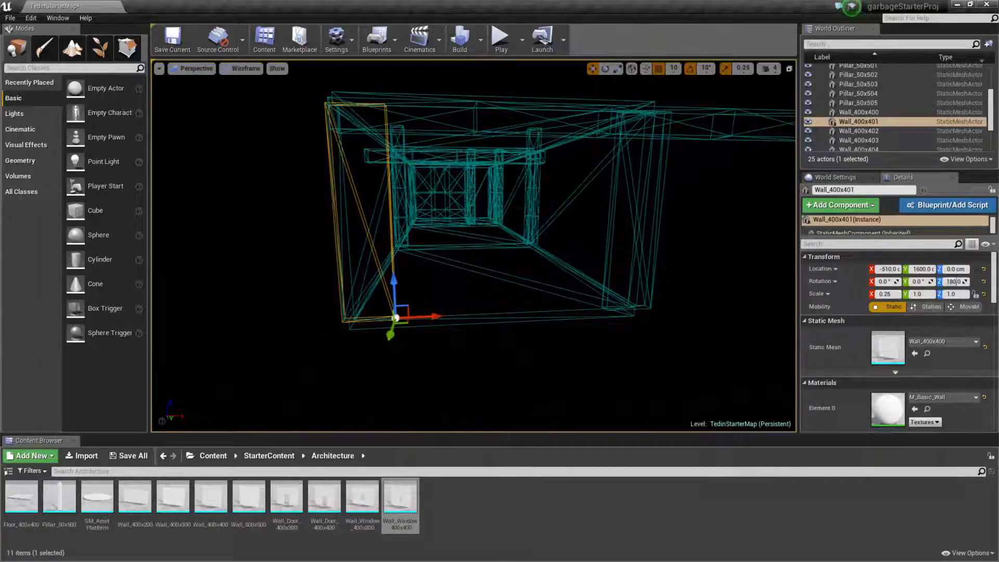
Set the viewport to Lit and place an Atmospheric Fog actor outside the room at about X -740, Y 1530, Z 210 cm.
click(258, 73)
click(251, 90)
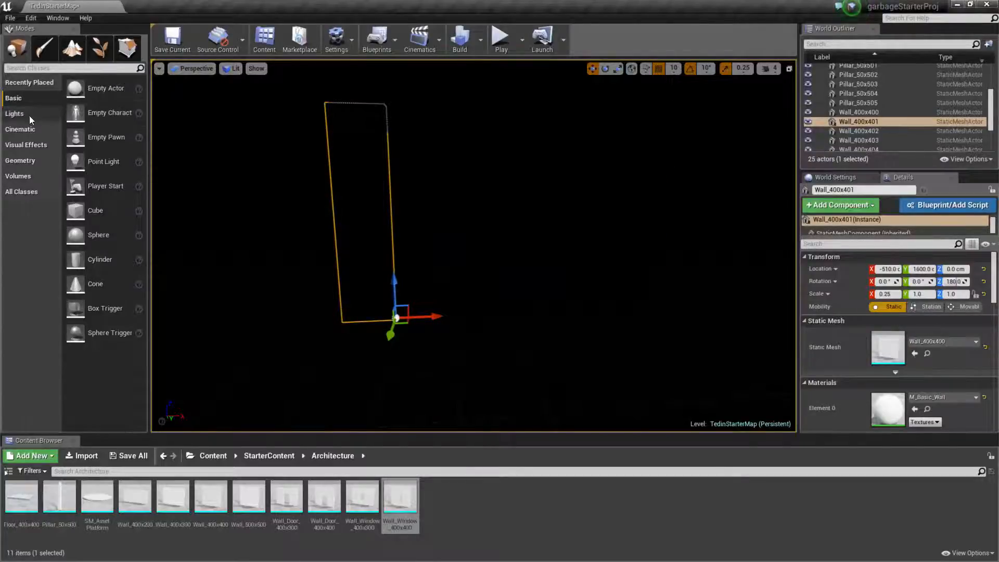
click(29, 145)
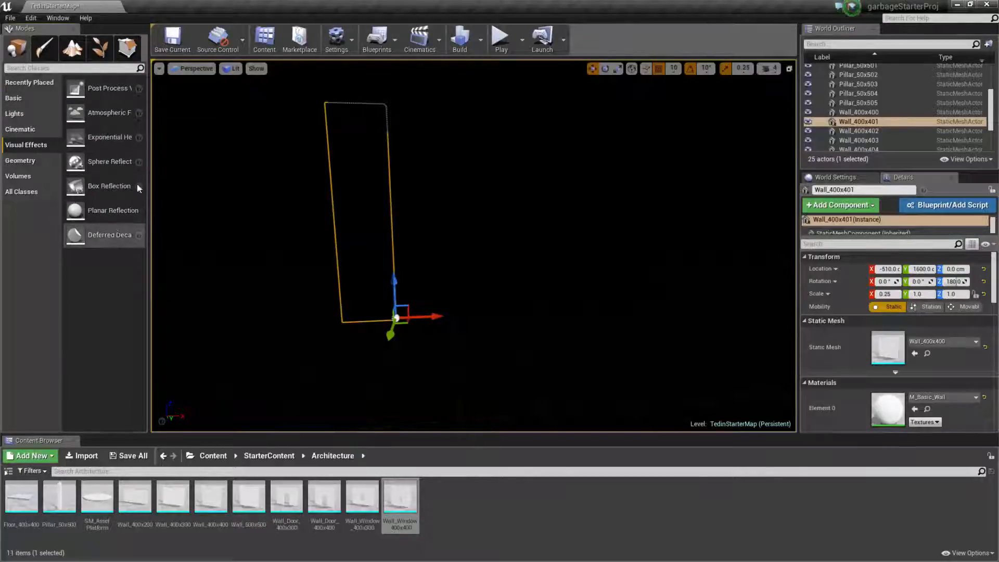
drag(109, 112, 279, 212)
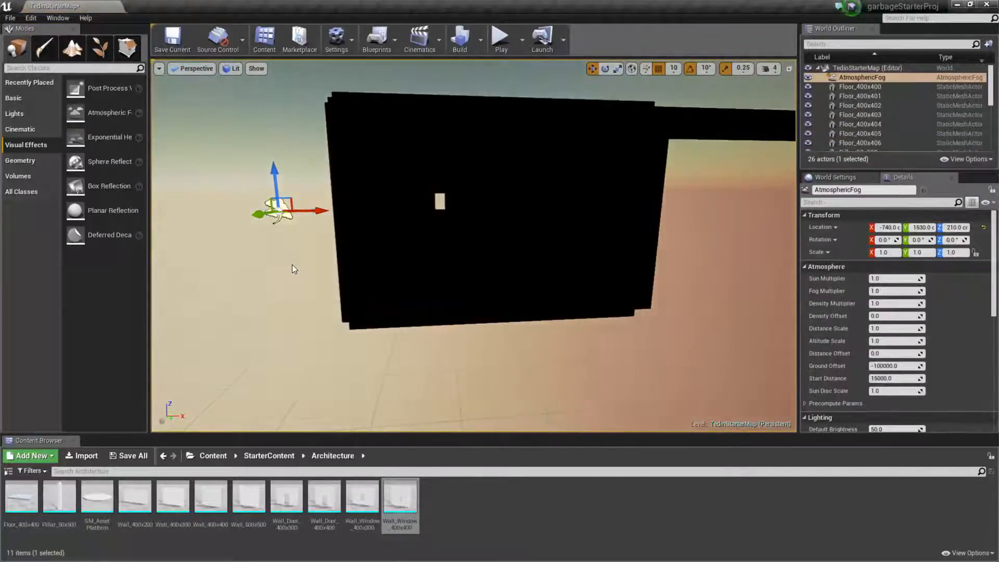
right_drag(292, 264, 288, 326)
key(w)
key(s)
key(a)
key(e)
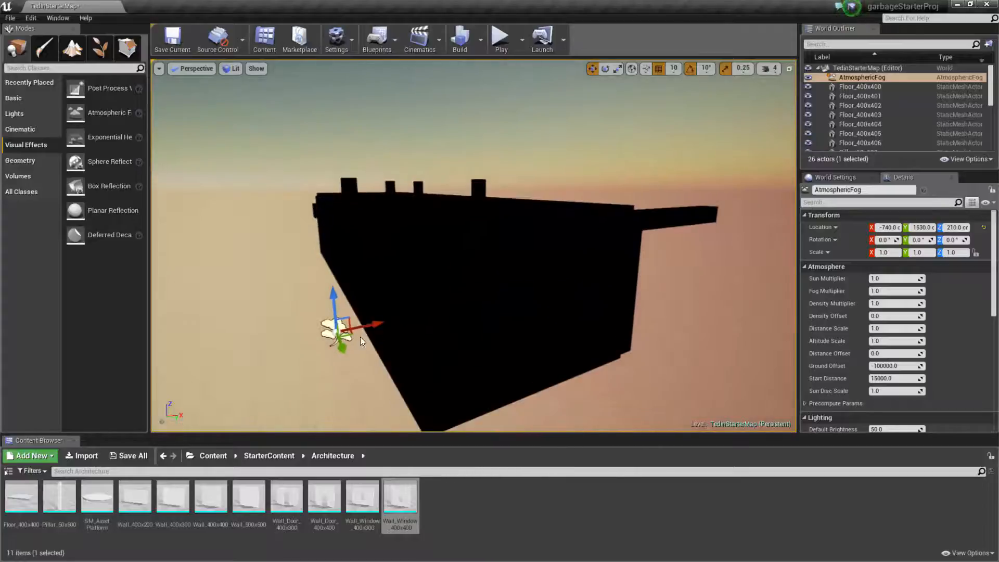
Move the Atmospheric Fog actor to about X -970, Y 1080 cm and place a Directional Light at about X -820, Y 1490, Z 450 cm.
drag(346, 334, 226, 288)
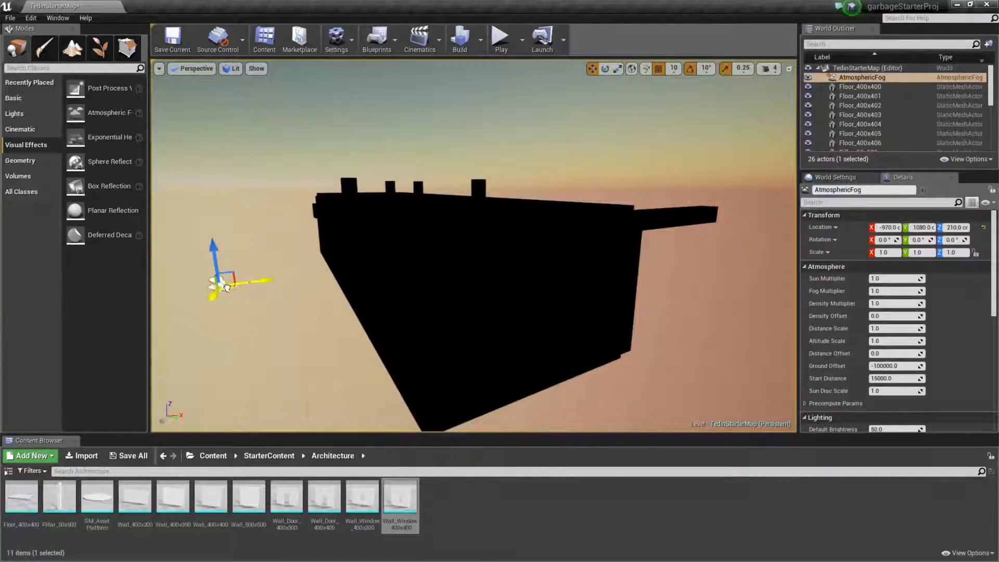
right_drag(333, 265, 431, 261)
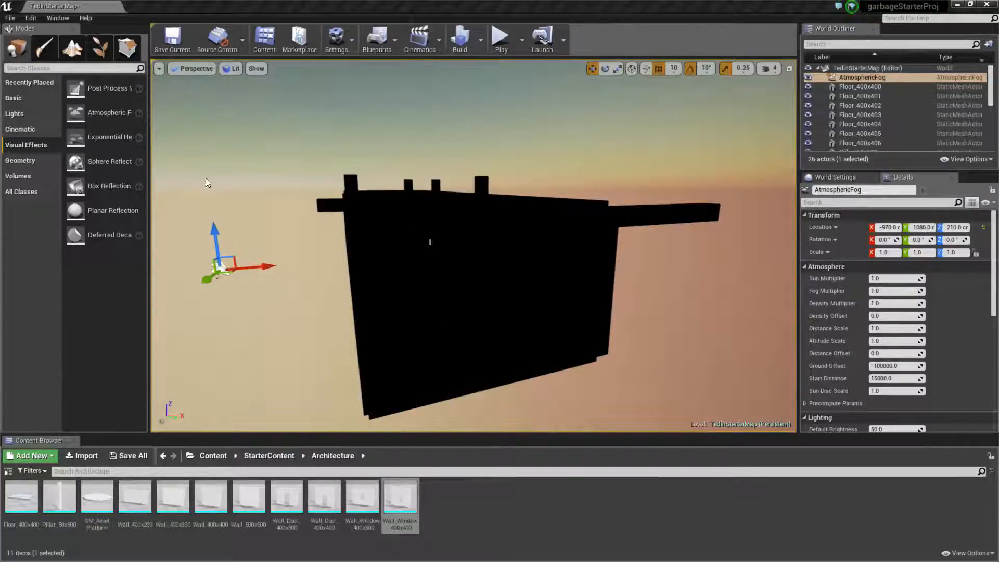
click(20, 114)
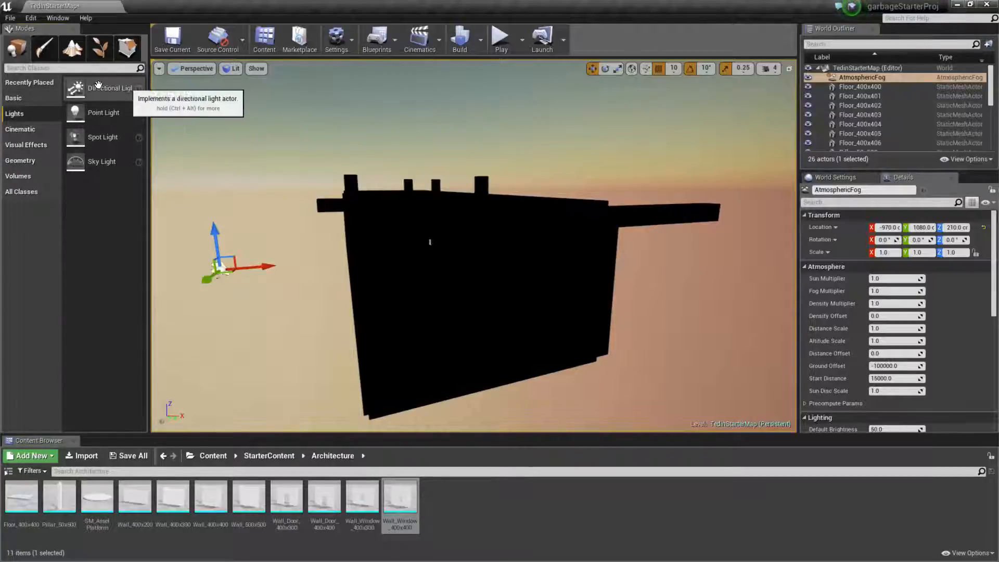
drag(91, 89, 226, 215)
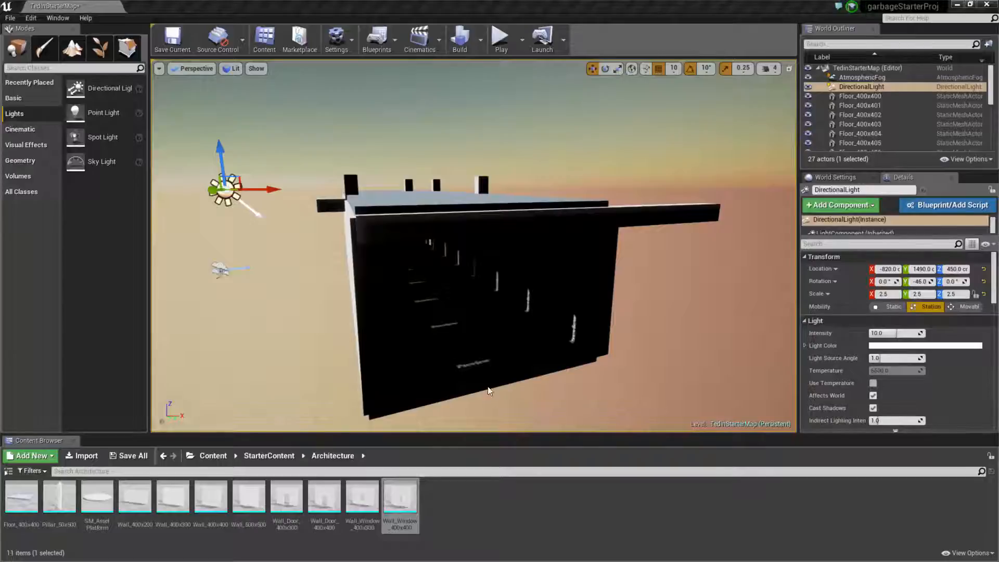
Examine from outside how the directional light falls on the room's walls and roof.
key(w)
right_drag(473, 245, 450, 266)
key(s)
key(w)
key(w)
key(s)
key(w)
key(s)
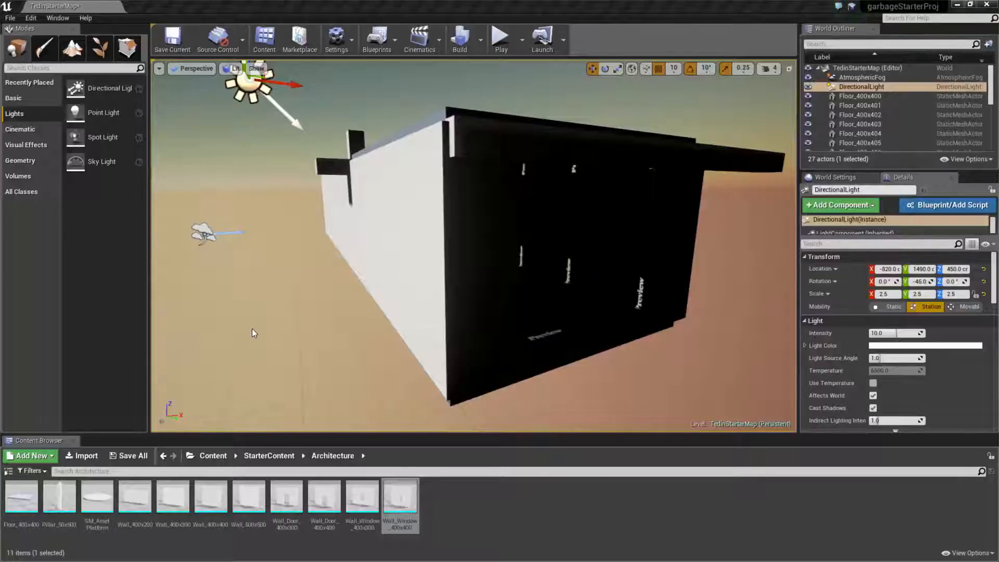
Set the directional light's location to X -420, Y 600, Z 600 cm and its rotation to Y -16, Z -100 degrees.
click(889, 269)
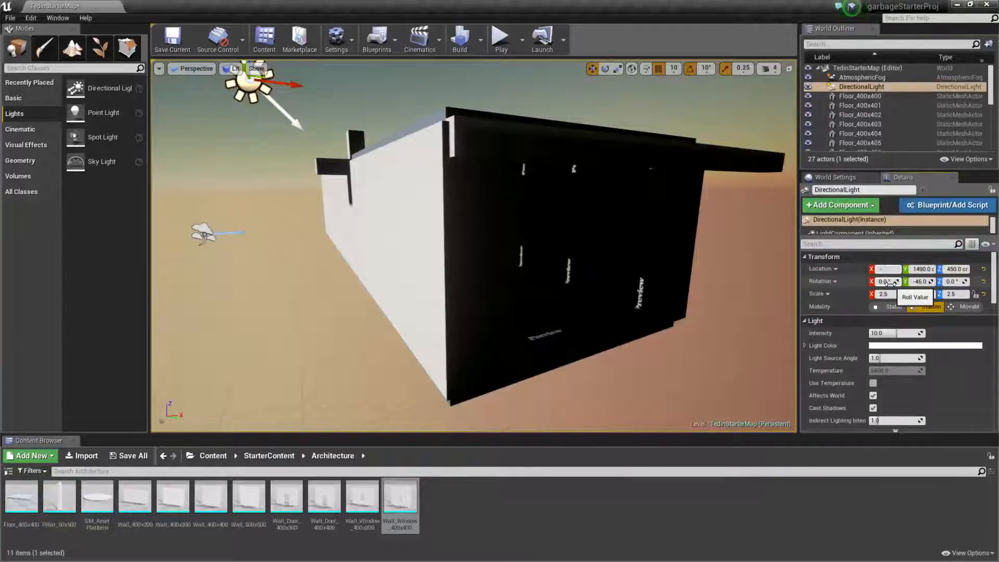
text(-420)
key(Tab)
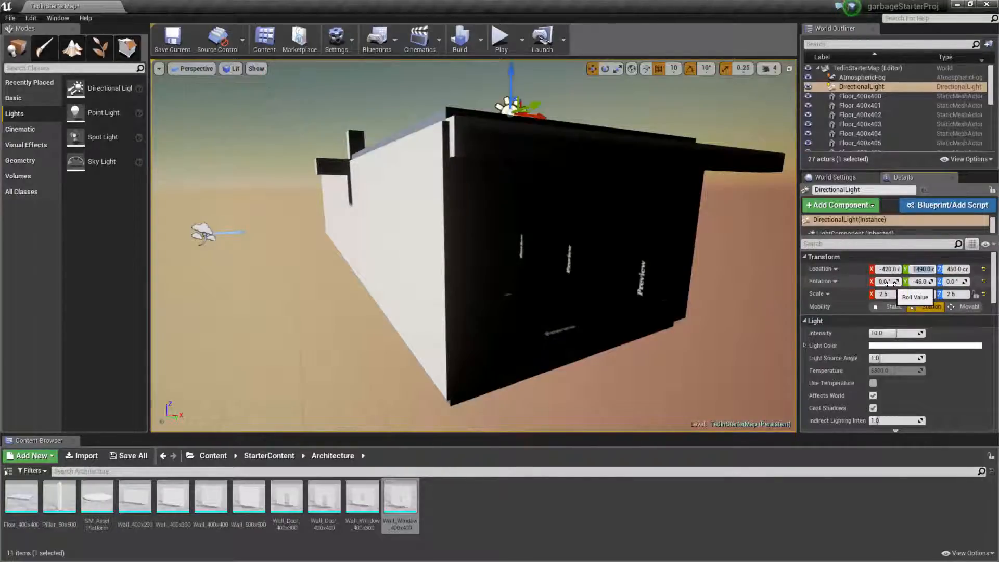
text(600)
key(Tab)
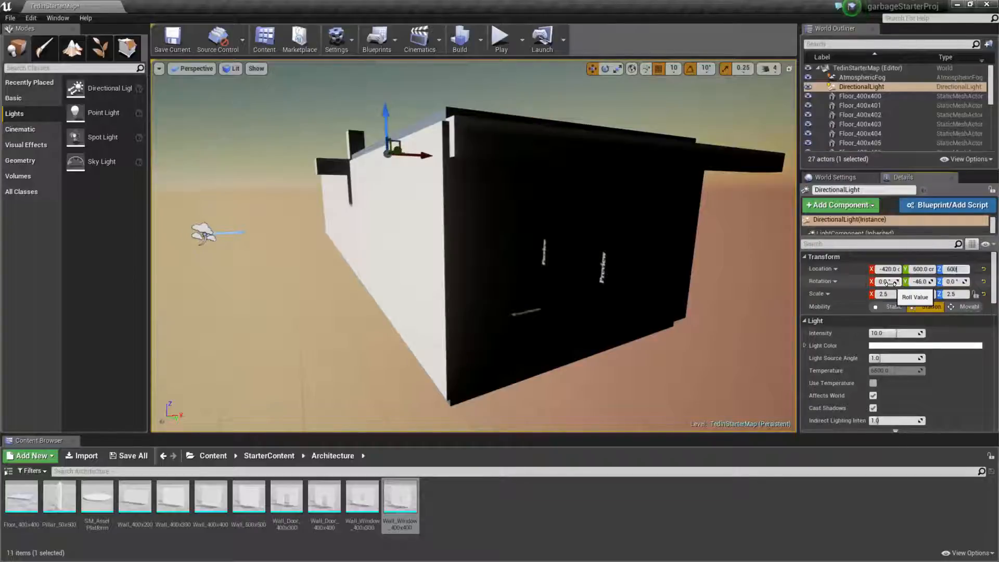
text(600)
key(Return)
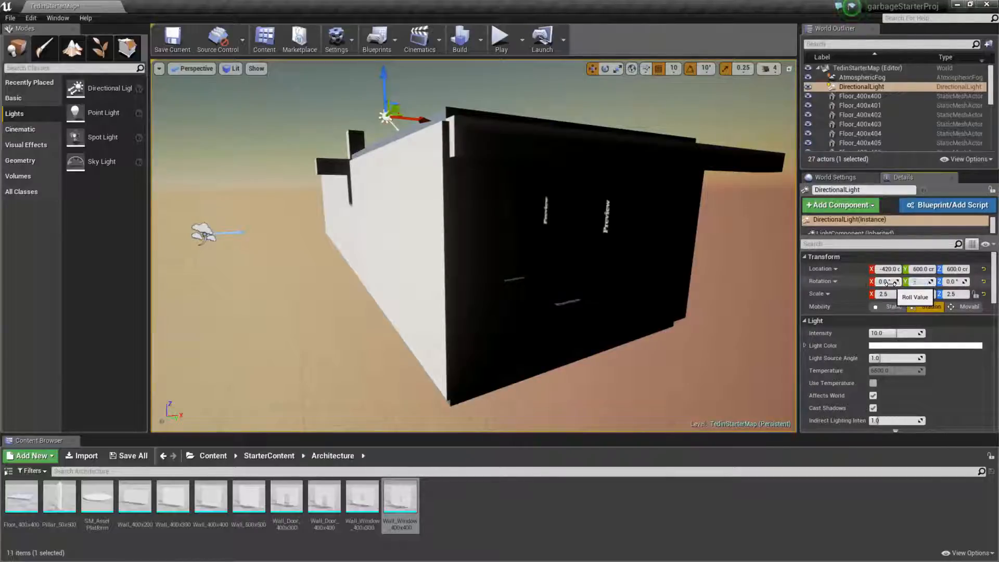
text(-16)
key(Tab)
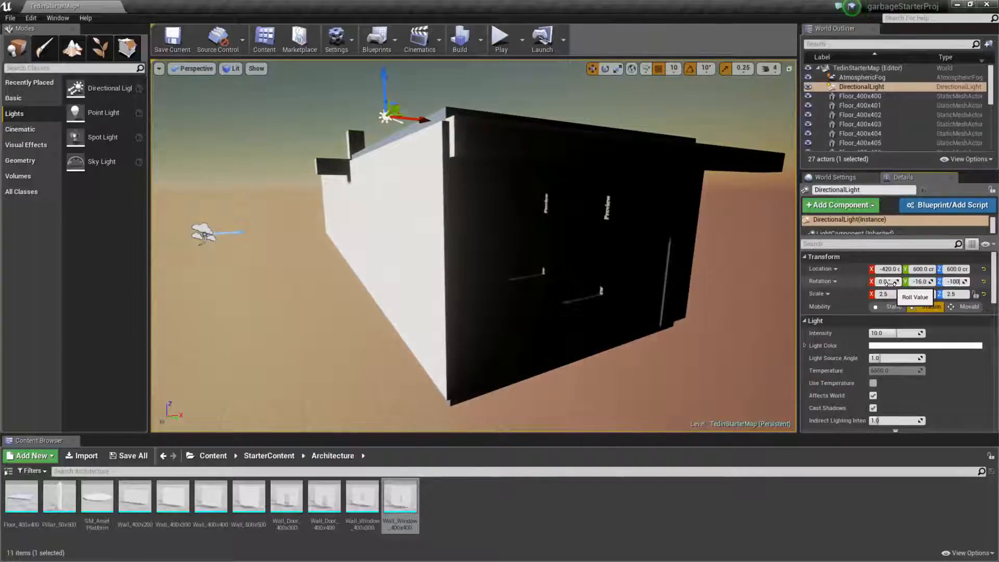
key(Return)
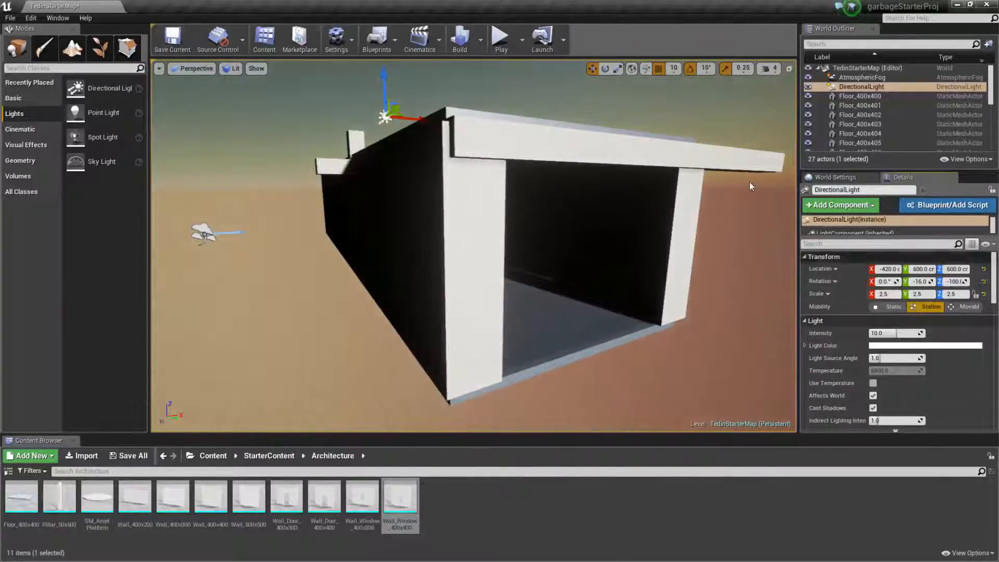
Examine the lit entrance and interior of the room, and review the directional light's light and light shaft properties.
drag(474, 250, 530, 286)
right_drag(619, 100, 651, 98)
drag(549, 171, 555, 144)
right_drag(556, 147, 445, 101)
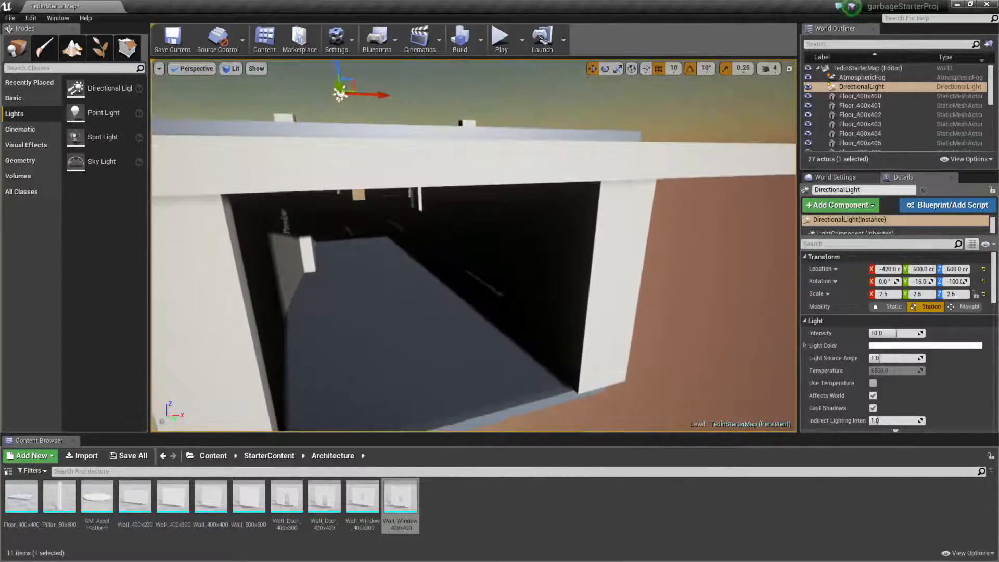
click(888, 294)
scroll(957, 383, down, 3)
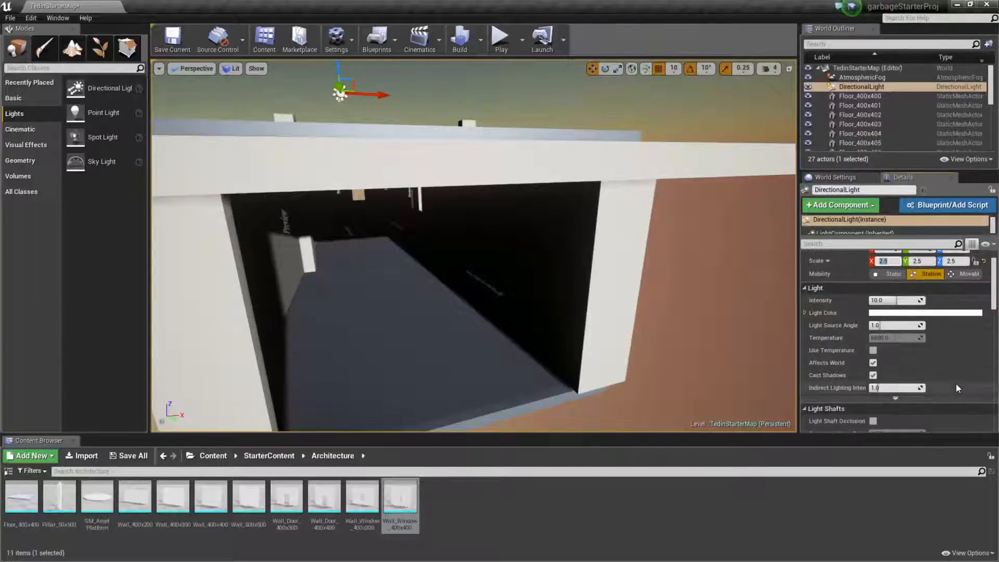
scroll(970, 376, down, 3)
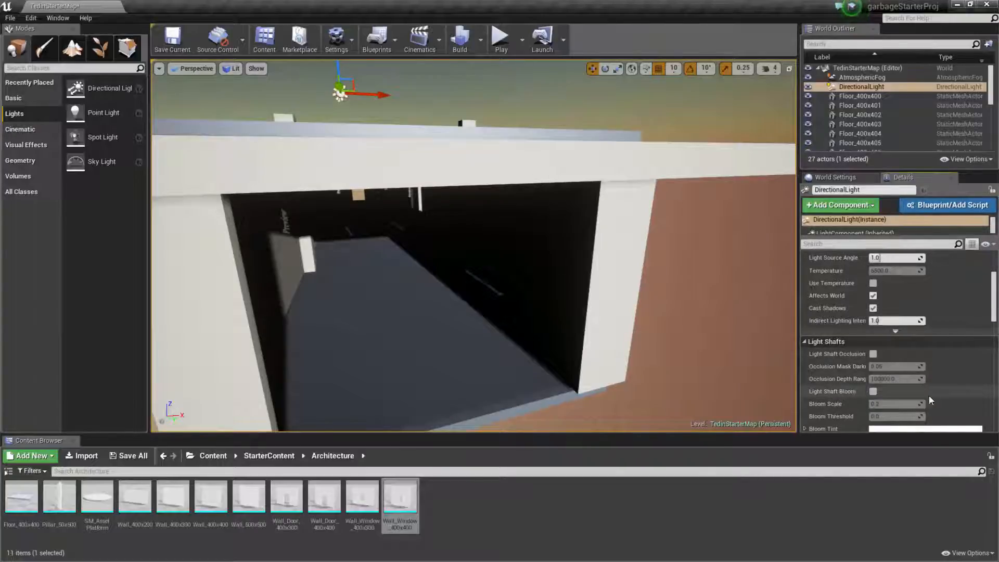
scroll(975, 382, up, 2)
scroll(954, 287, up, 2)
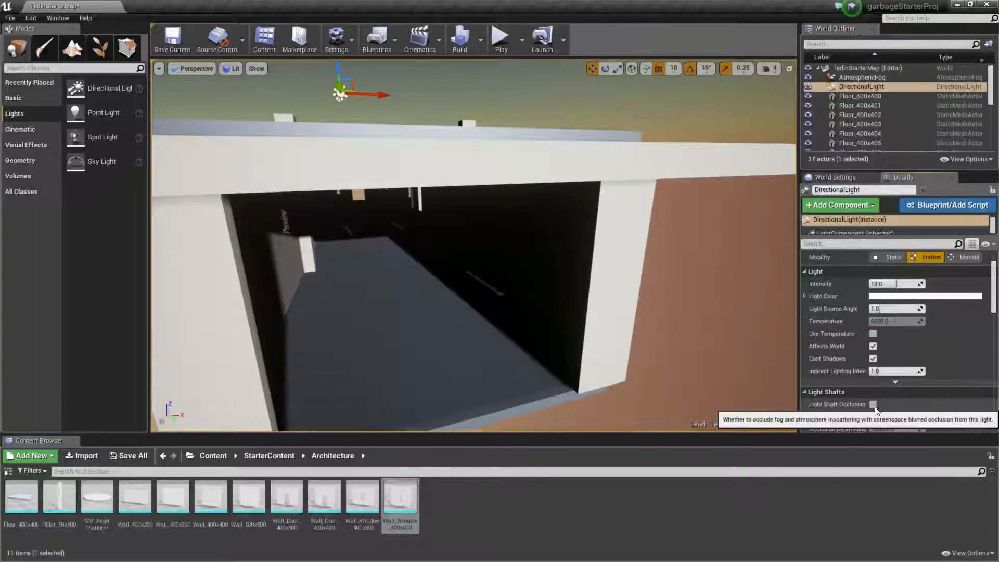
scroll(914, 363, down, 3)
mouse_move(991, 284)
mouse_down()
mouse_move(991, 315)
mouse_move(993, 298)
mouse_up()
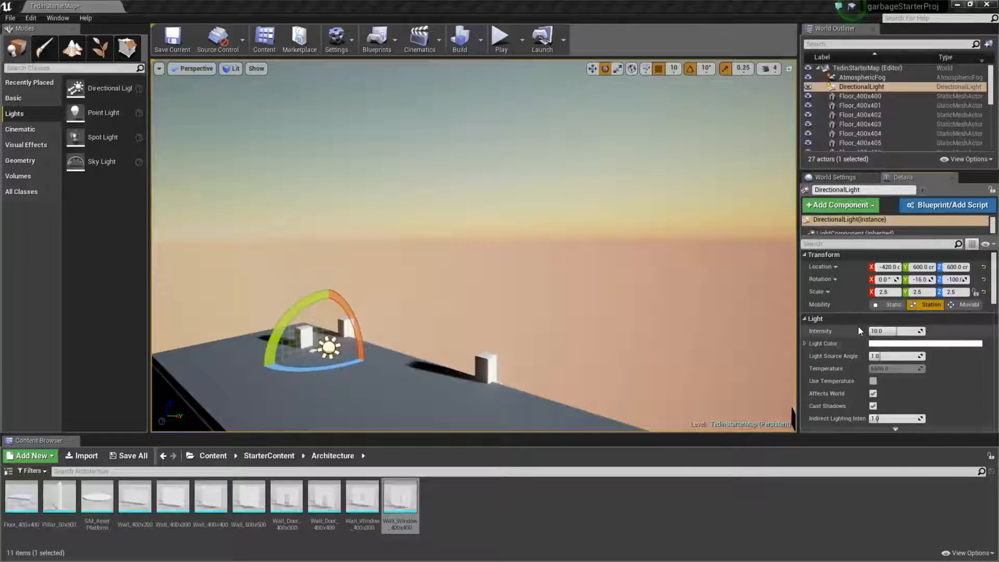
Reveal the directional light's advanced light properties and enable Atmosphere Sun Light.
scroll(843, 345, down, 3)
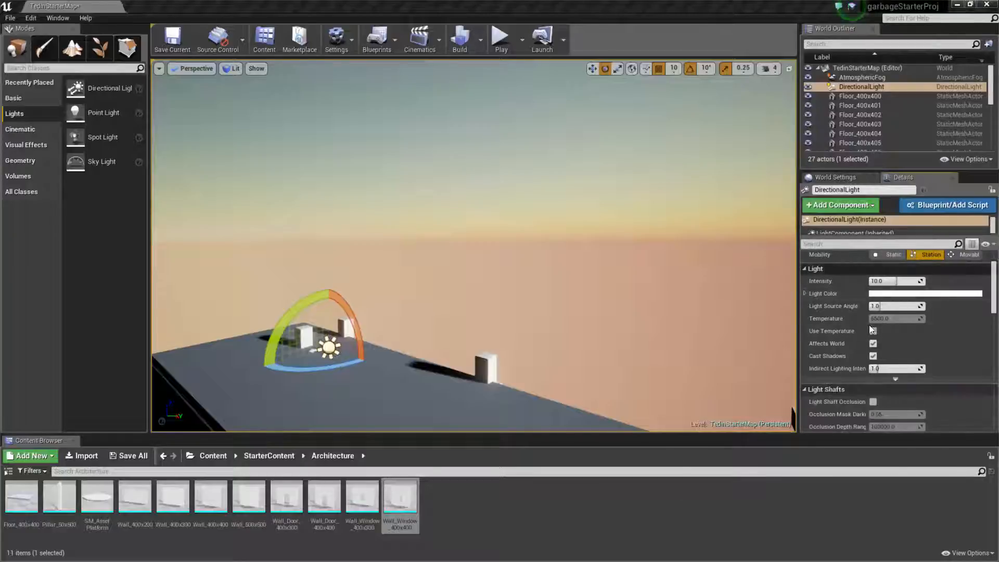
click(896, 379)
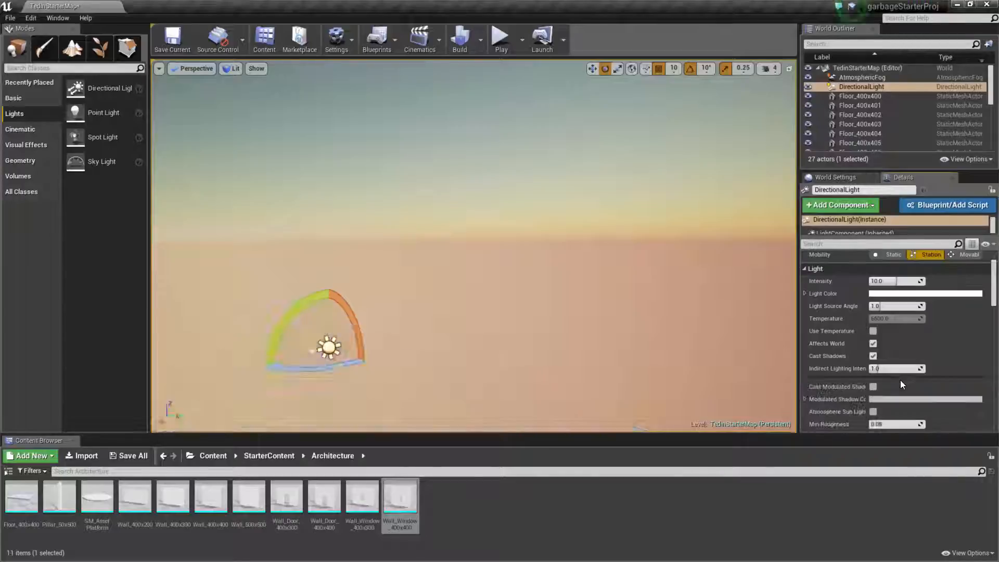
scroll(929, 367, down, 4)
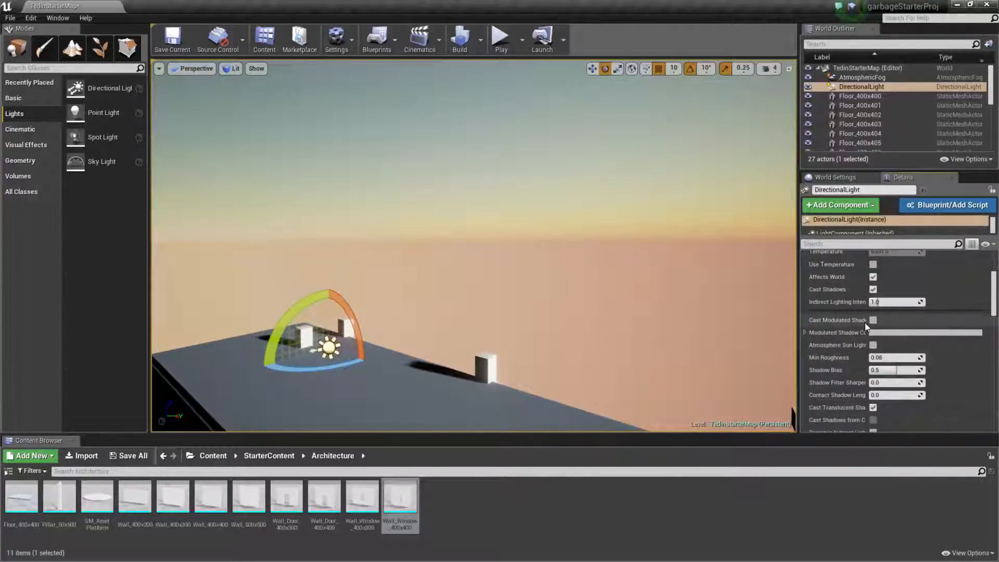
click(873, 345)
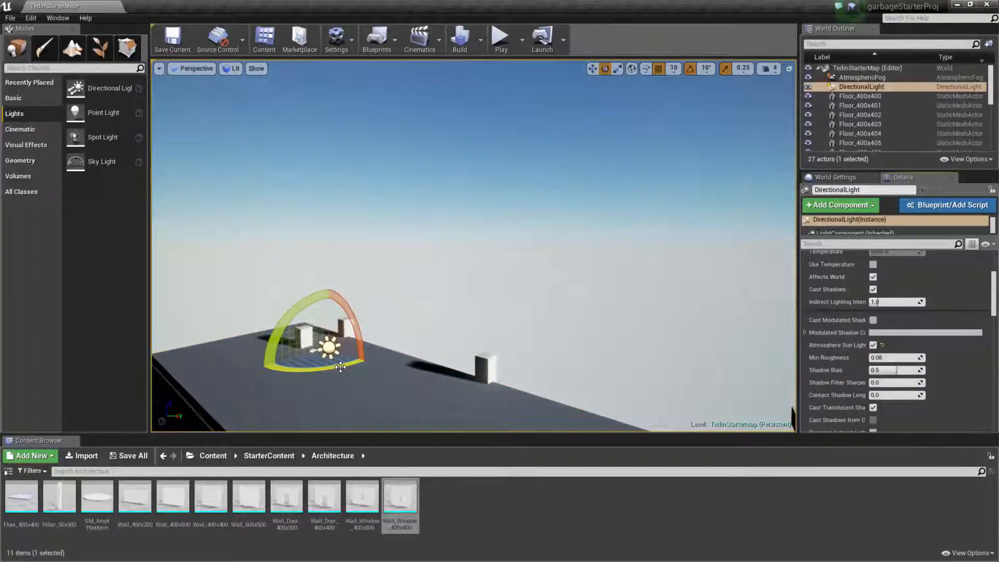
Try rotating the directional light horizontally, undo that rotation, and tilt the light instead to test the sky color.
drag(340, 367, 476, 375)
key(ctrl+z)
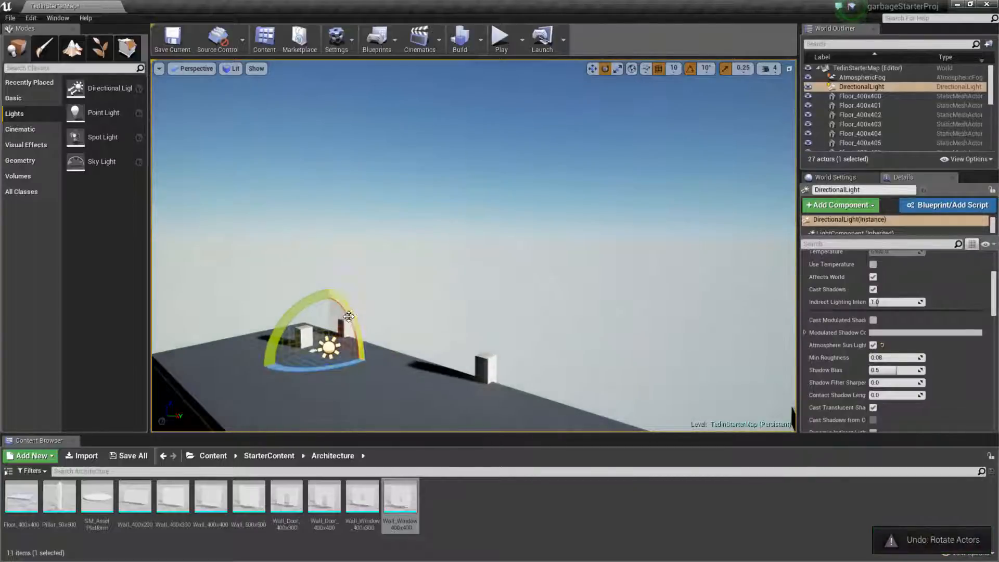
drag(348, 316, 364, 317)
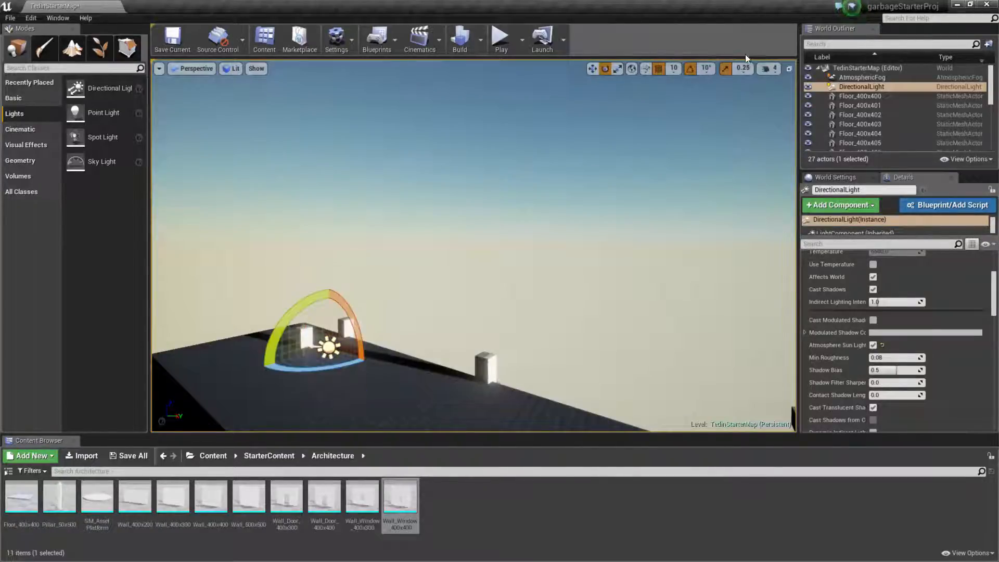
Set the rotation snap to 5° and tilt the directional light further toward the horizon.
click(706, 68)
click(710, 90)
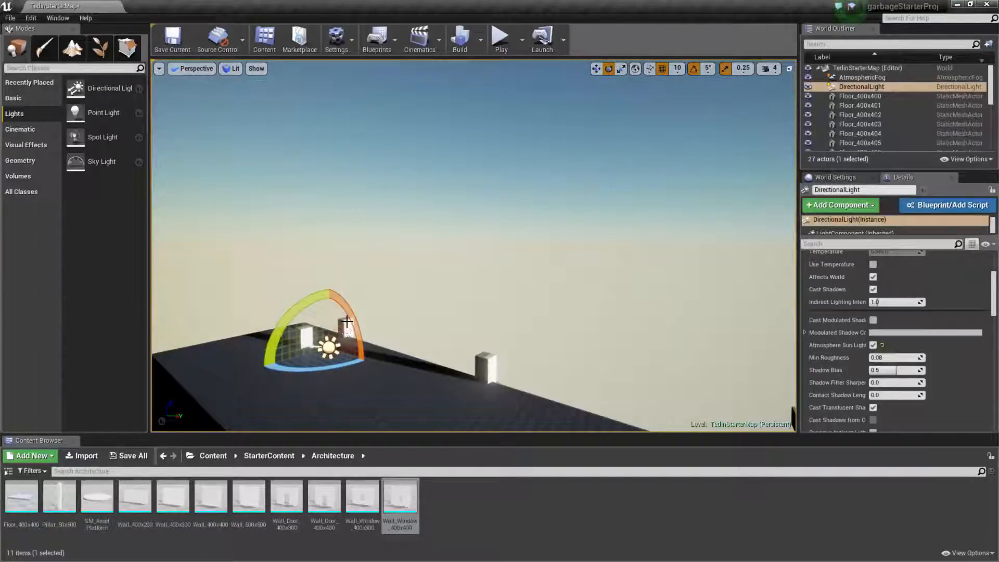
drag(360, 320, 364, 320)
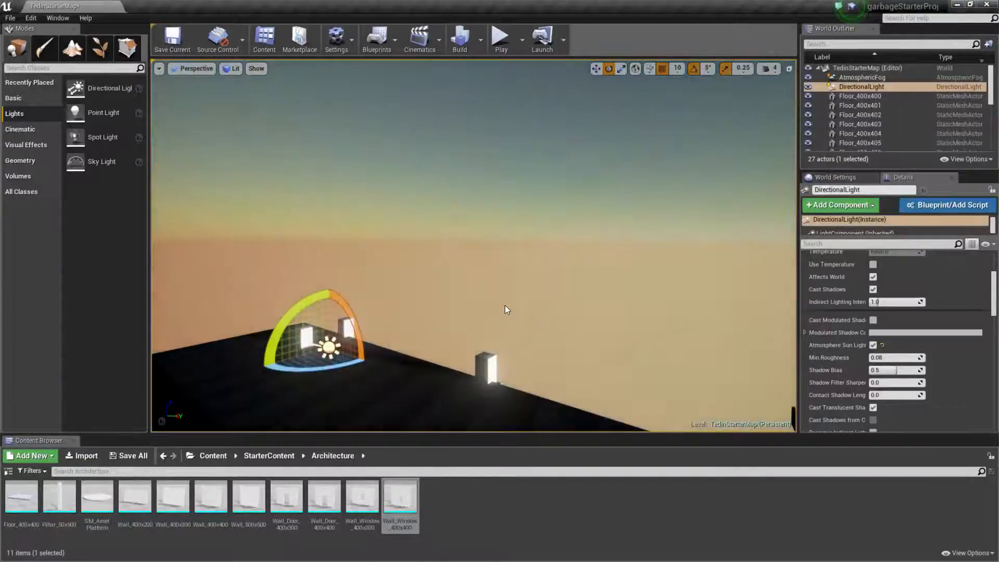
Try further rotations of the directional light above the roof to change the sky from sunset to daylight.
right_drag(504, 305, 513, 283)
key(f)
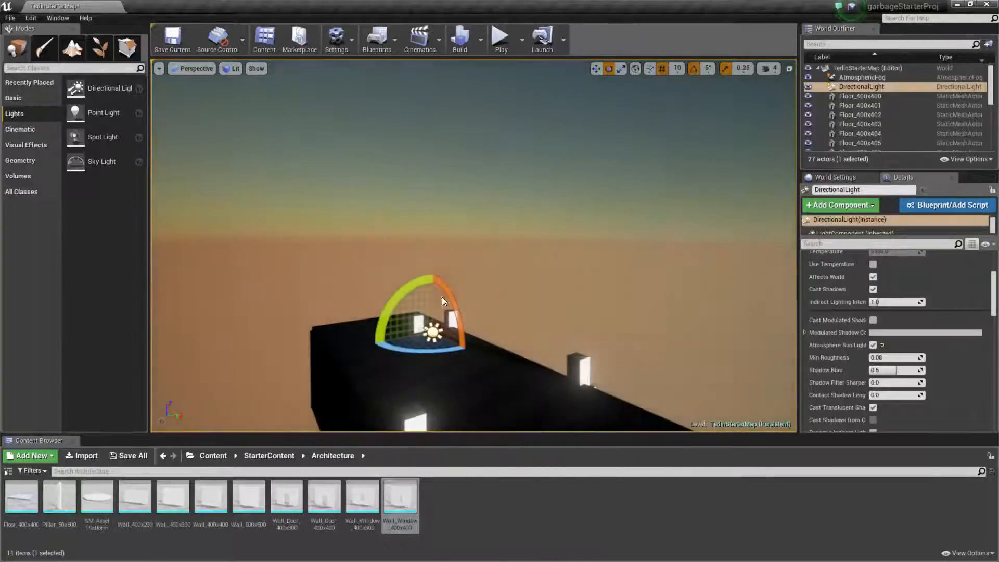
drag(442, 297, 443, 330)
right_drag(443, 330, 604, 327)
key(f)
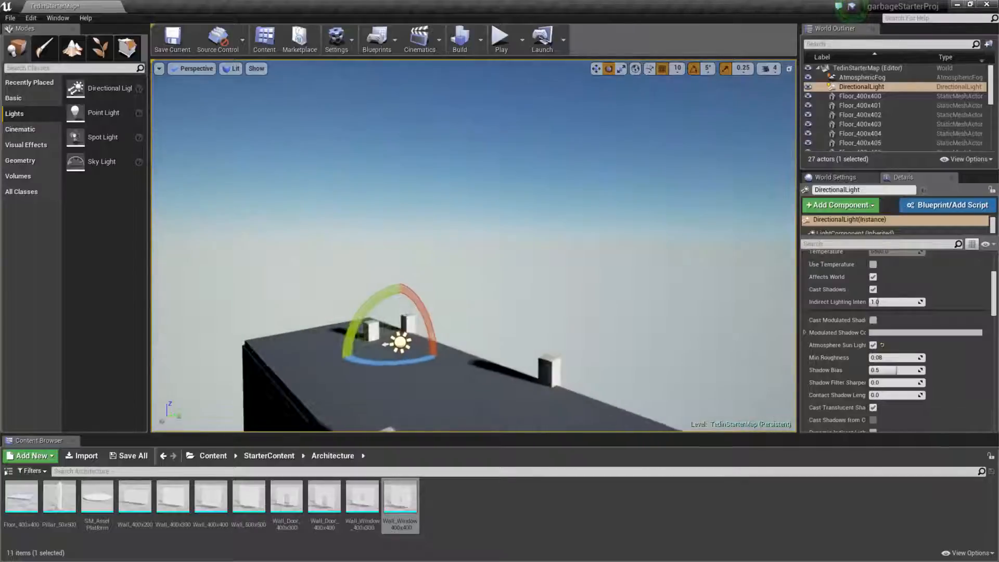
Undo the directional light's test rotations and earlier light property edits, and enable Atmosphere Sun Light again.
key(ctrl+z)
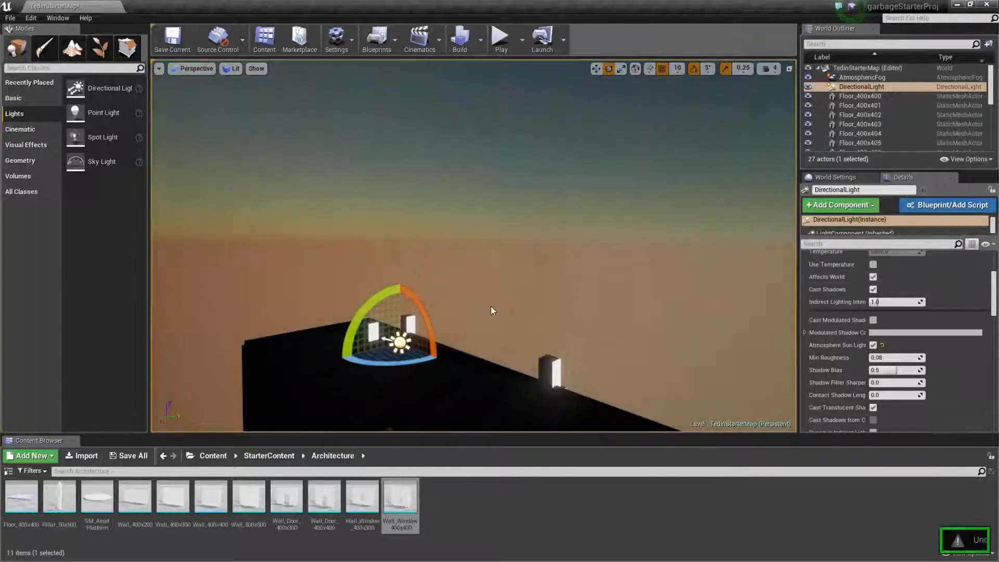
key(ctrl+z)
key(ctrl+z)
key(ctrl+z)
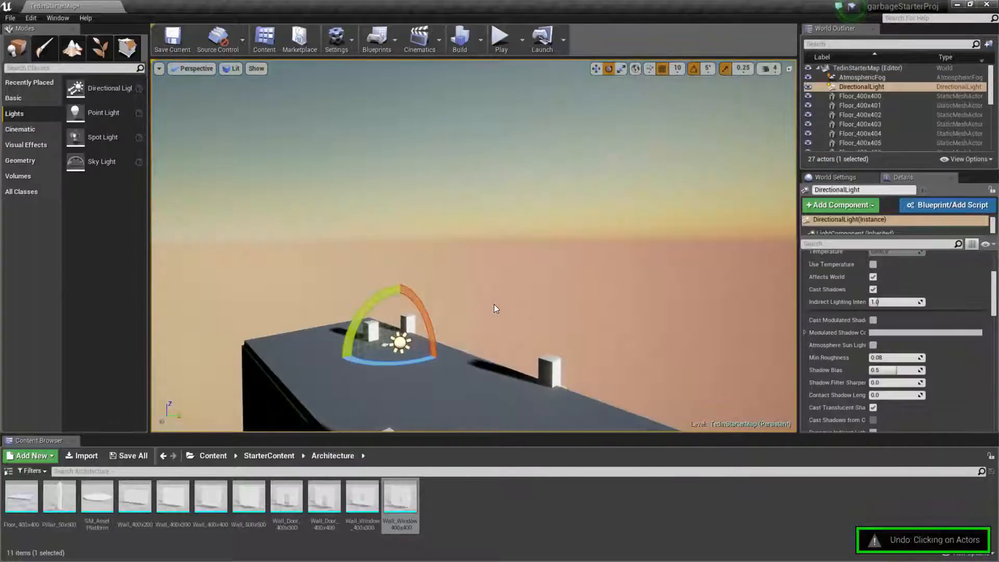
click(873, 345)
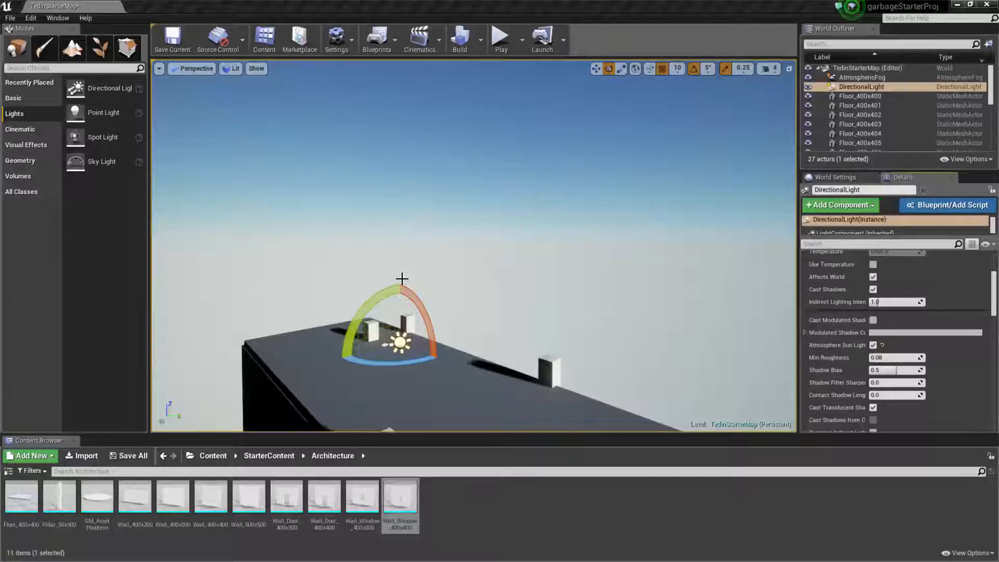
Try a slight rotation of the directional light and undo it.
drag(402, 278, 395, 285)
scroll(995, 284, up, 5)
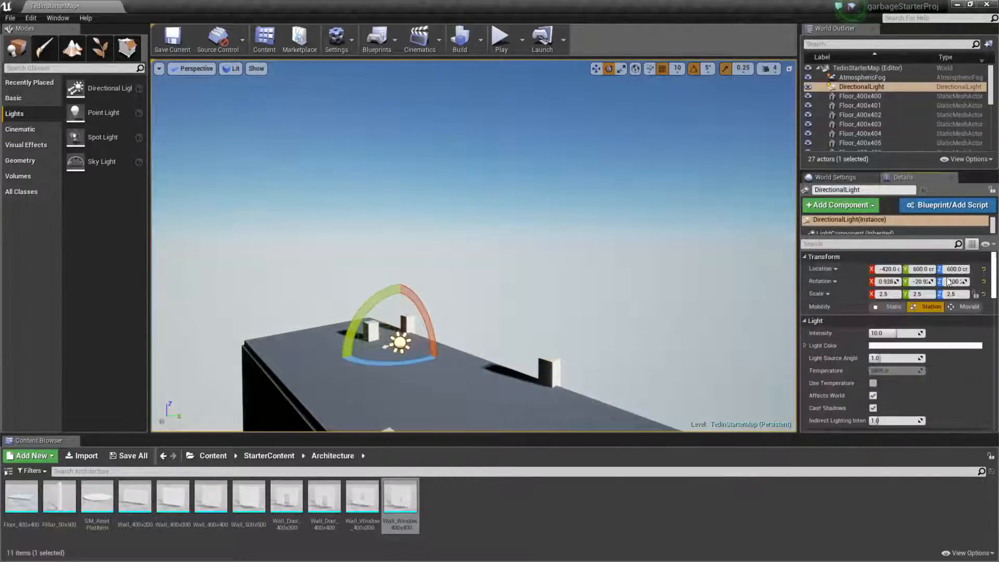
key(ctrl+z)
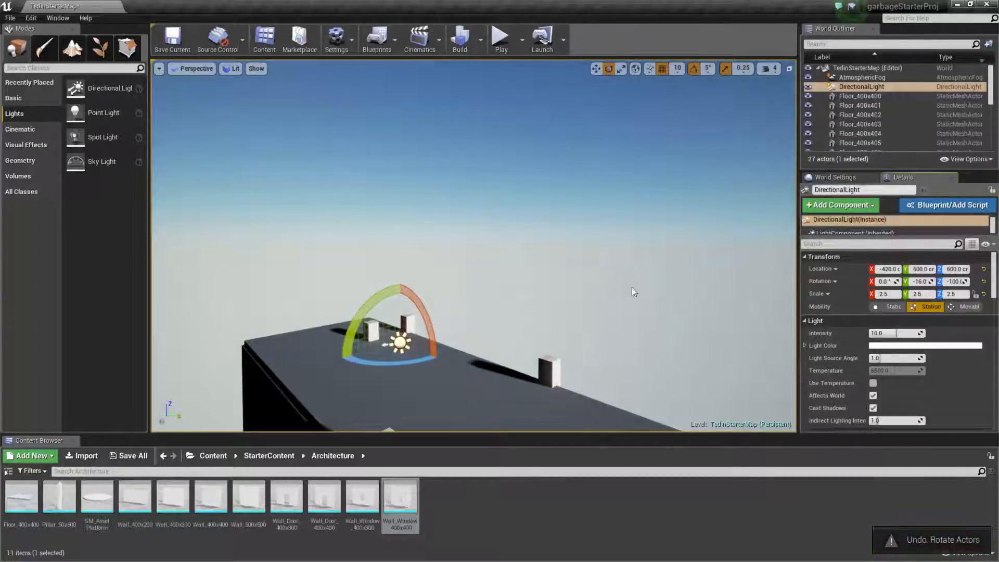
Tint the directional light a warm yellow by setting its Light Color to green 235 and blue 181.
click(631, 261)
right_drag(607, 296, 395, 326)
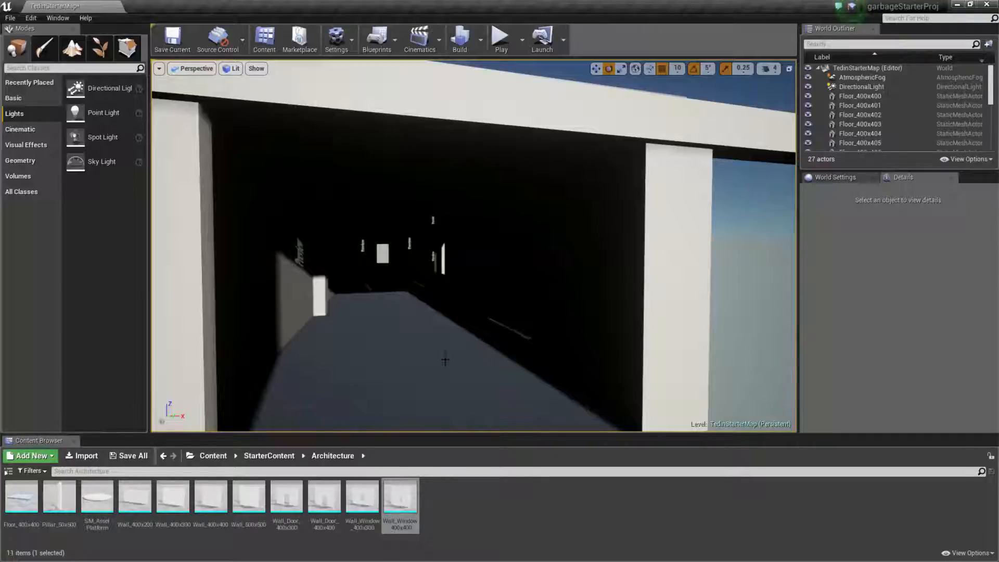
key(s)
mouse_move(445, 361)
right_down()
mouse_move(502, 362)
mouse_move(443, 357)
right_up()
key(e)
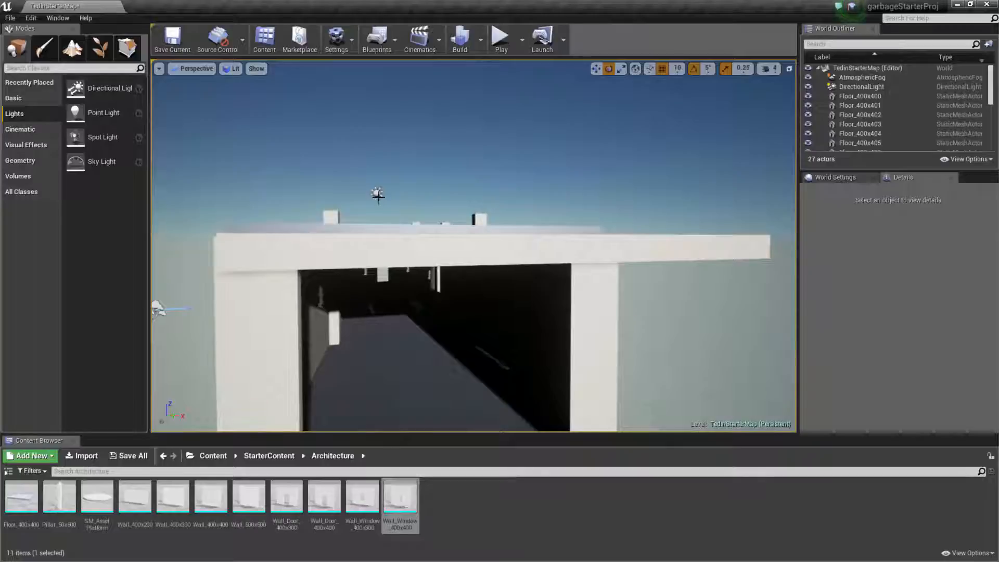
click(377, 195)
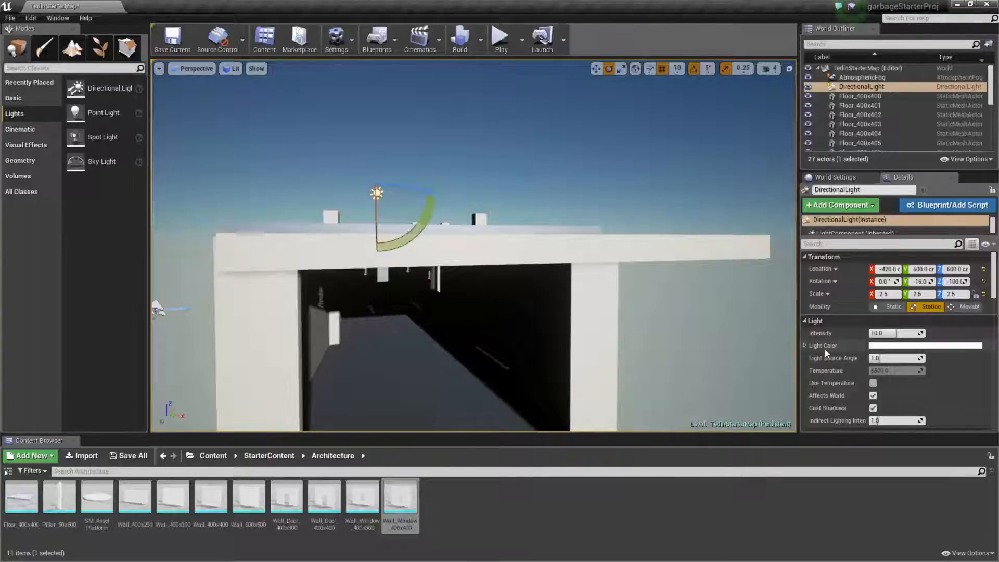
click(805, 346)
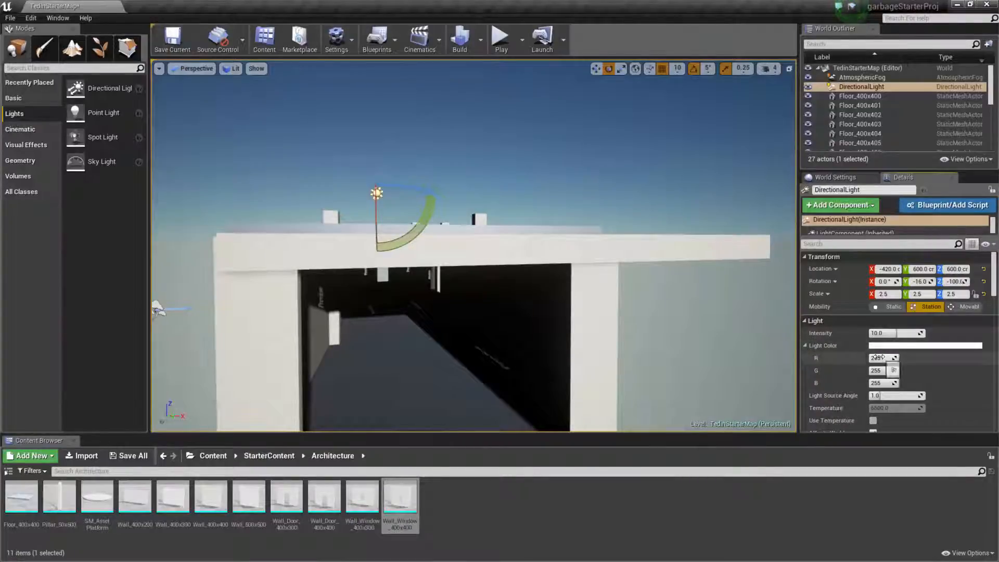
click(881, 358)
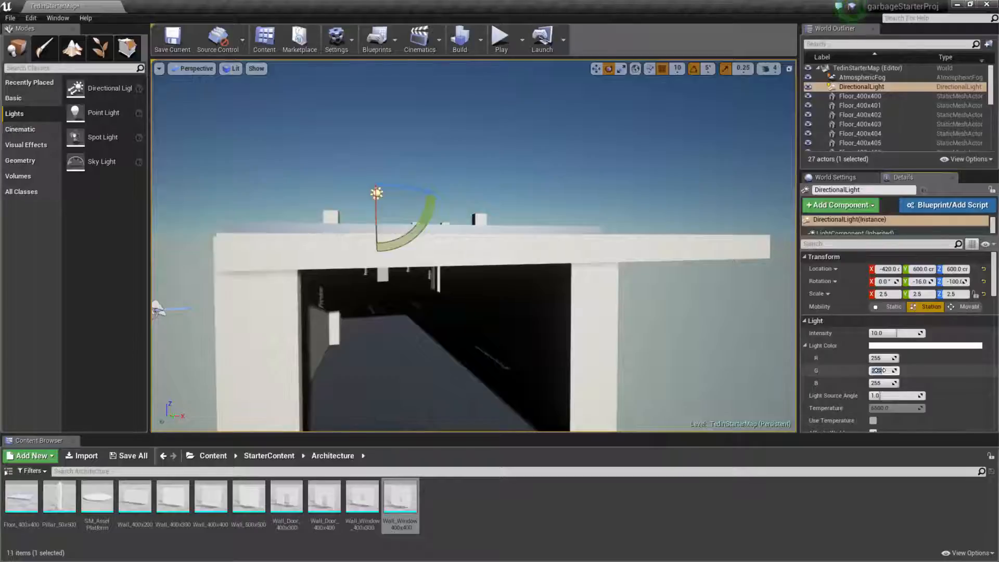
drag(880, 370, 871, 371)
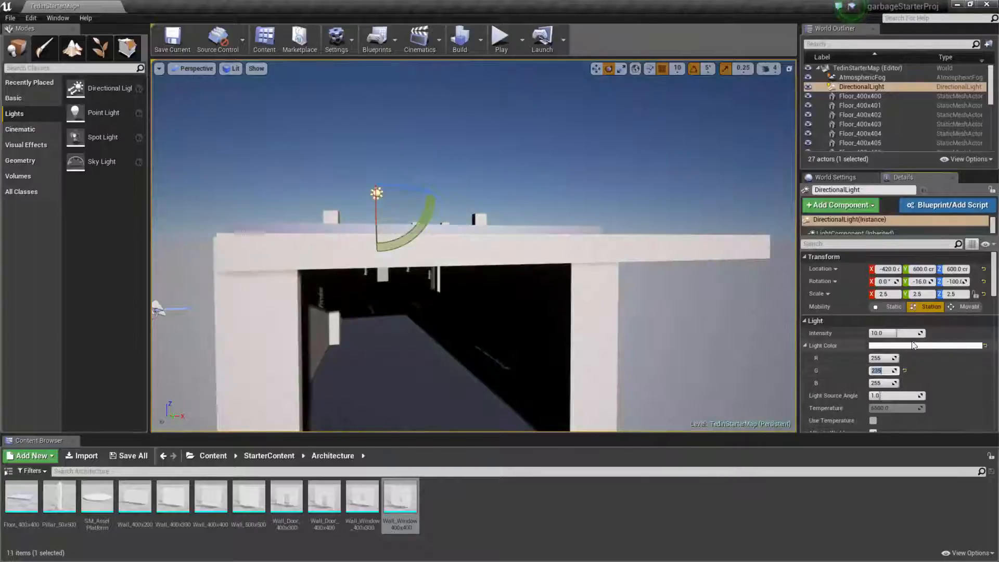
click(879, 383)
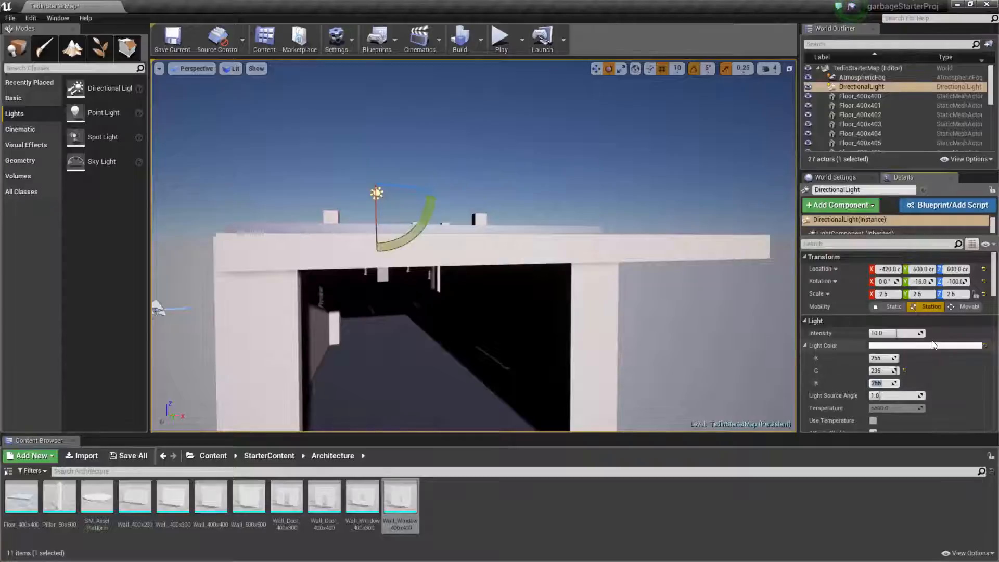
text(181)
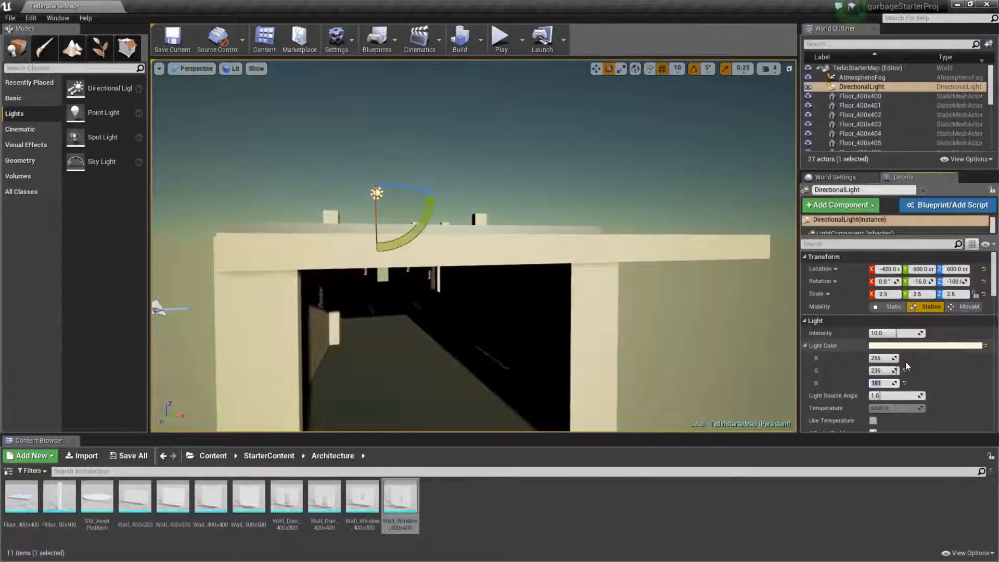
Start a play preview of the level, viewing the building from in front of its open entrance.
key(a)
right_drag(576, 287, 662, 304)
key(d)
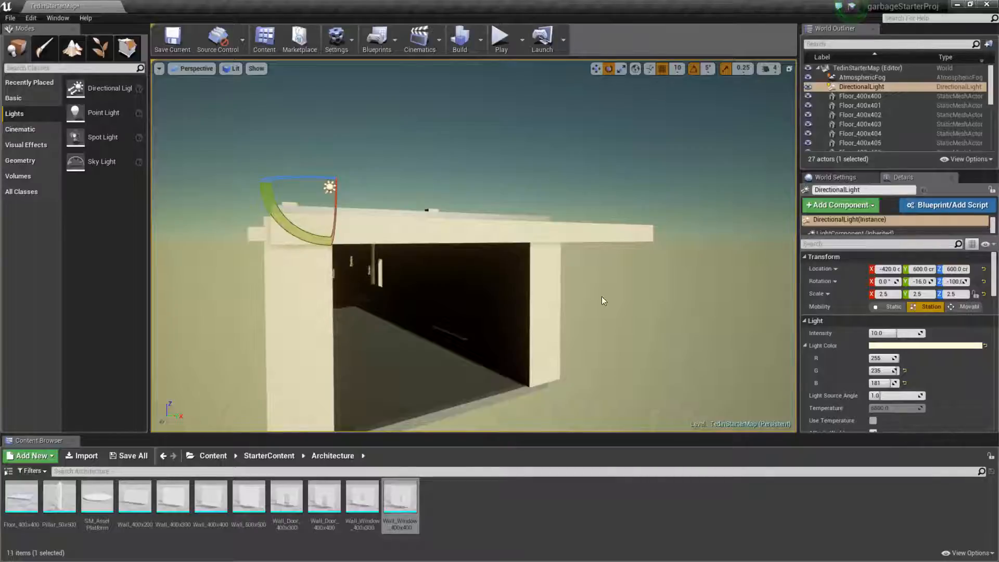
right_drag(474, 245, 453, 246)
mouse_move(526, 222)
right_down()
mouse_move(557, 223)
mouse_move(526, 223)
right_up()
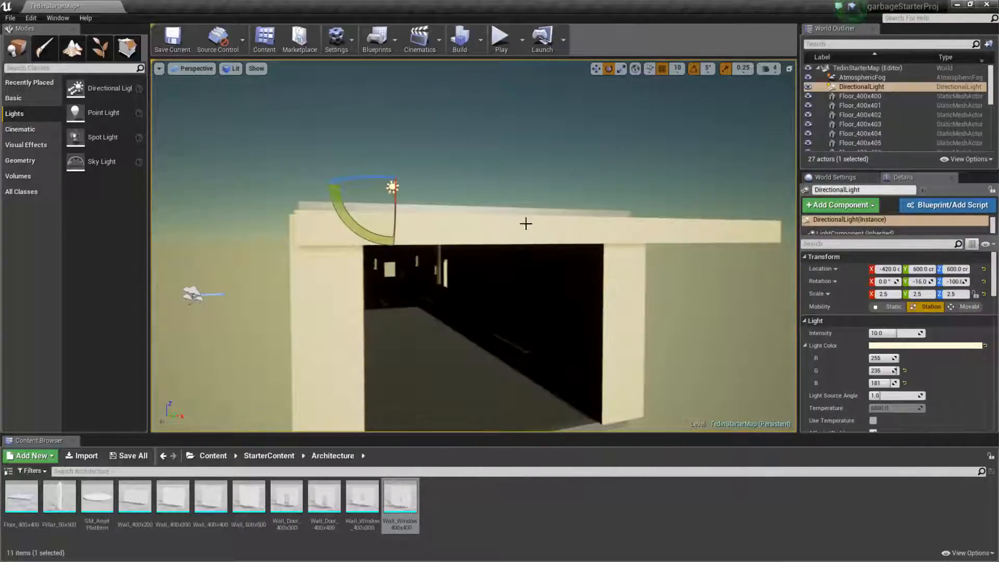
click(480, 40)
mouse_move(517, 81)
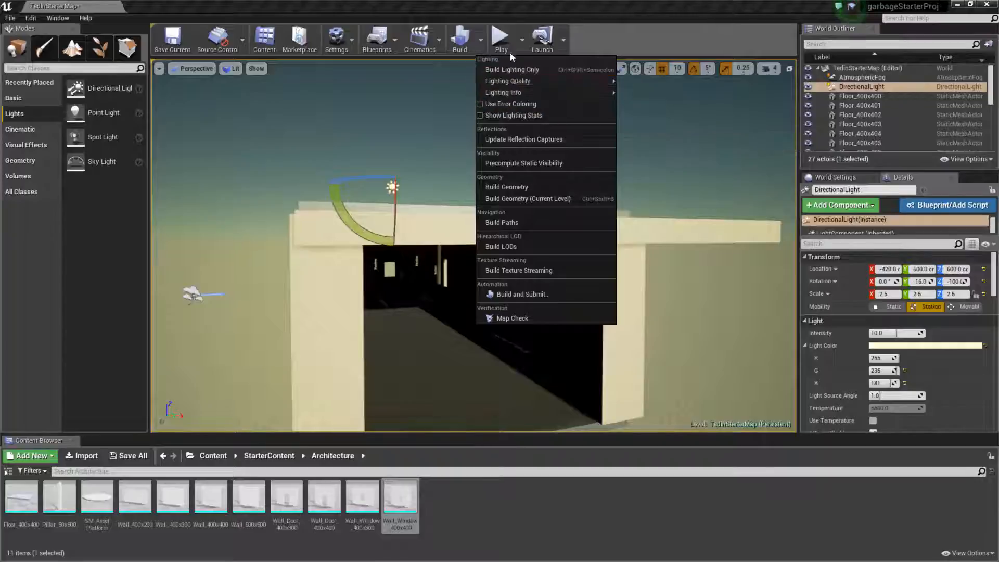
click(501, 42)
click(501, 42)
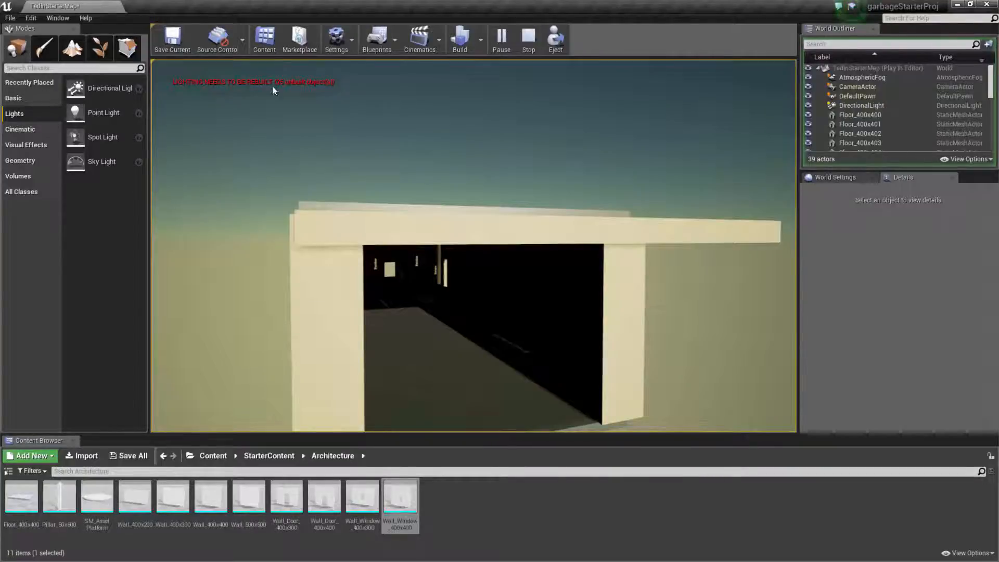
Build the level's lighting and exit the play preview.
click(460, 39)
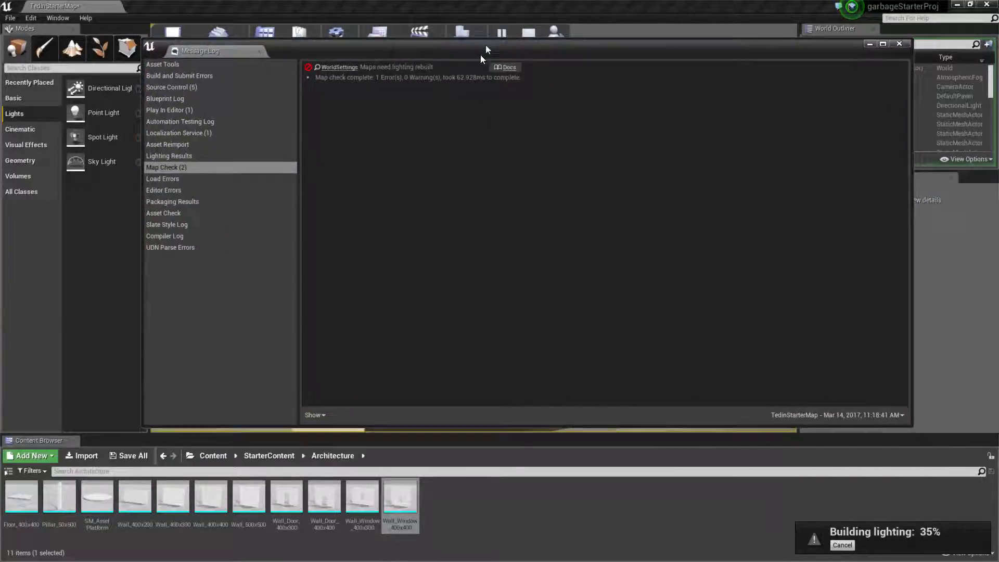
drag(485, 45, 470, 66)
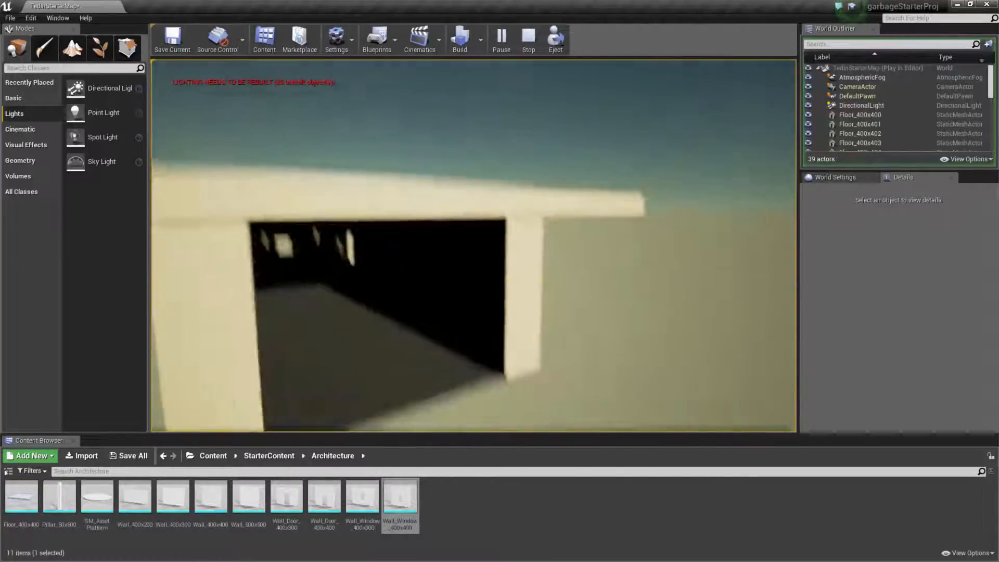
key(Escape)
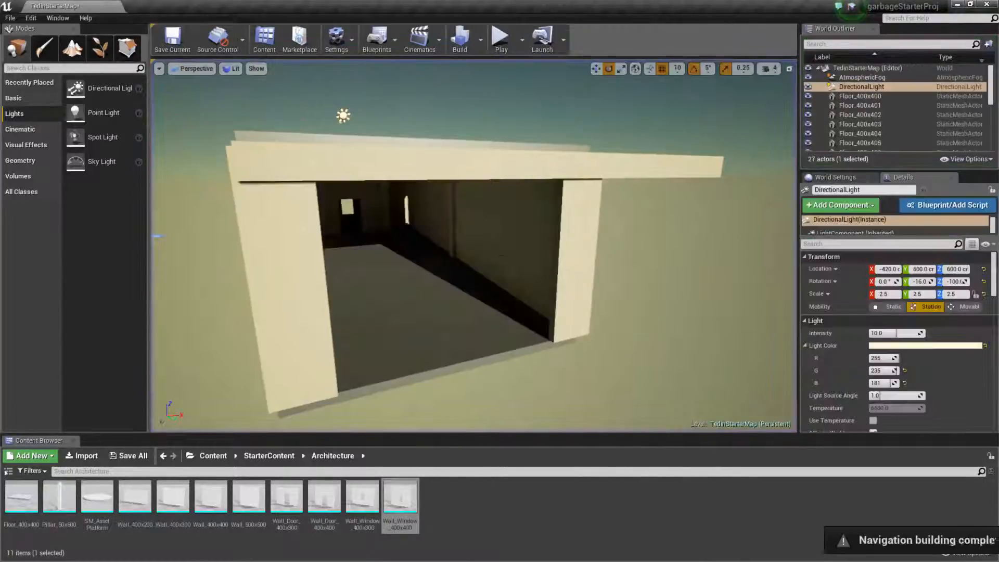
Examine the built lighting inside the corridor and back rooms, including bounced light and wall shadows, and return to the entrance.
key(w)
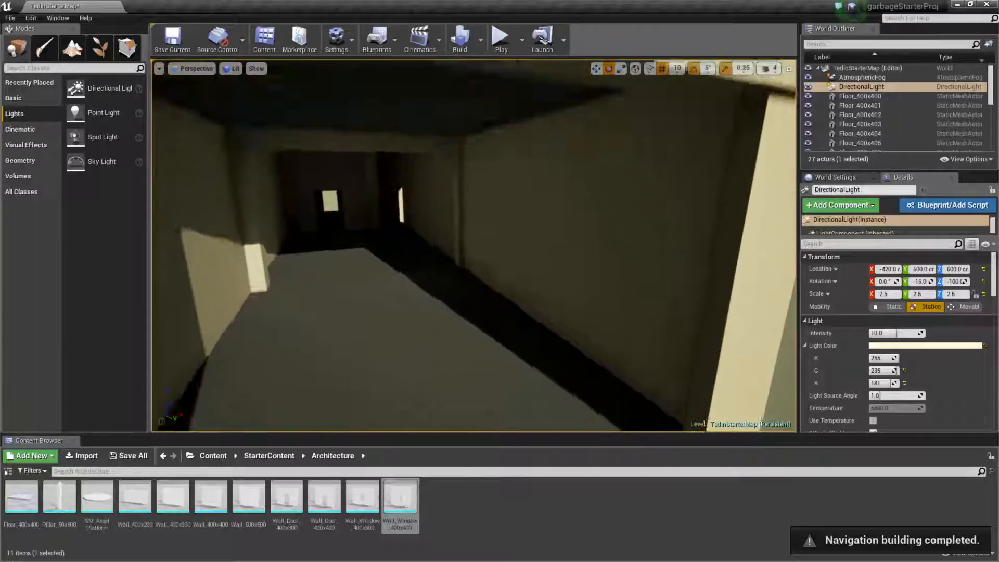
key(w)
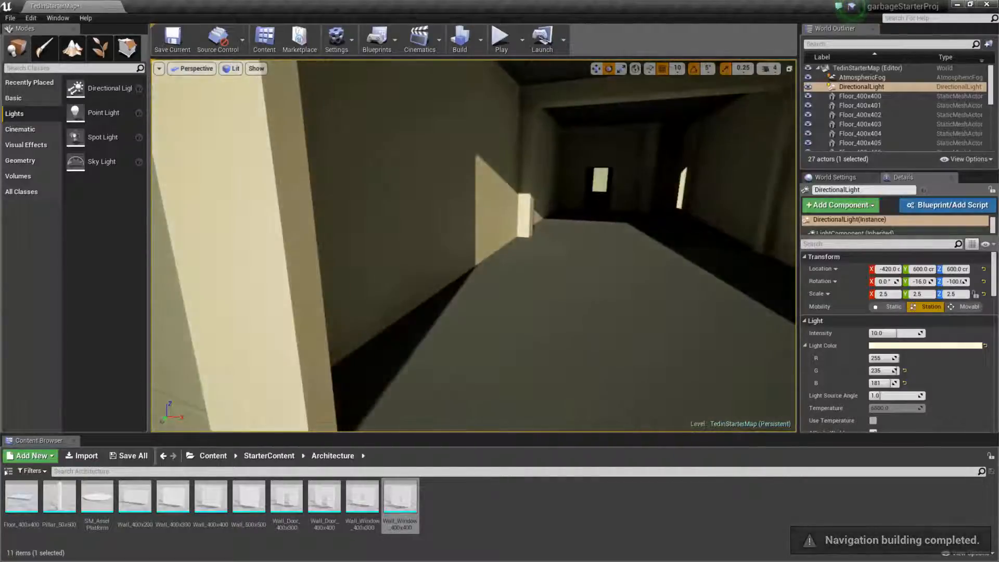
key(w)
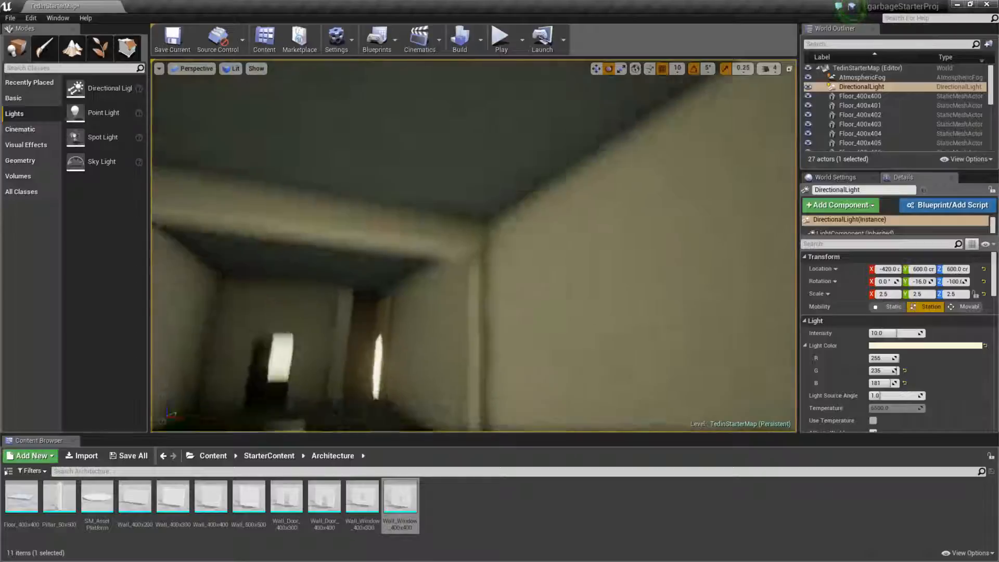
right_drag(474, 246, 328, 218)
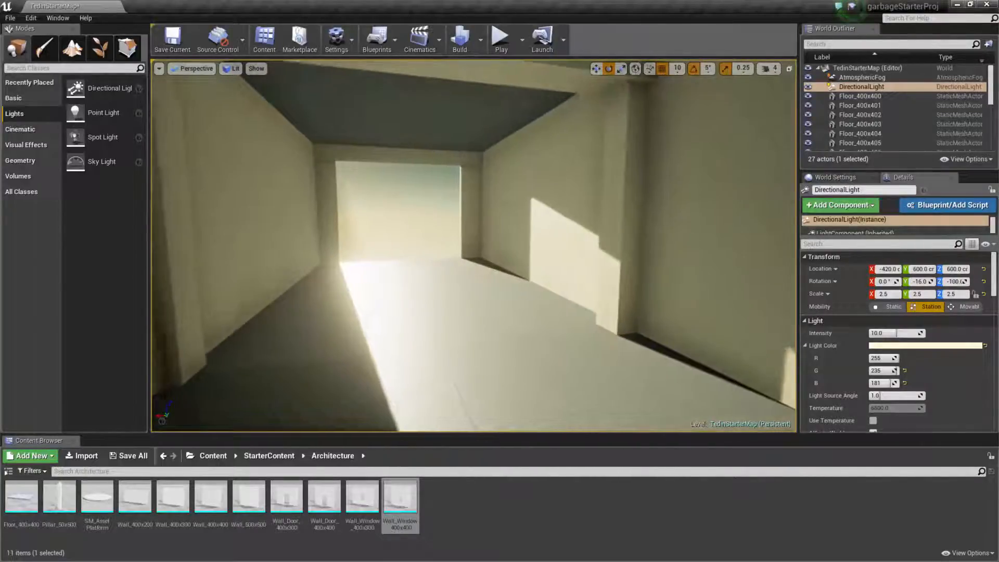
key(s)
right_drag(474, 246, 723, 227)
key(w)
key(s)
key(w)
key(s)
key(q)
key(e)
key(q)
key(w)
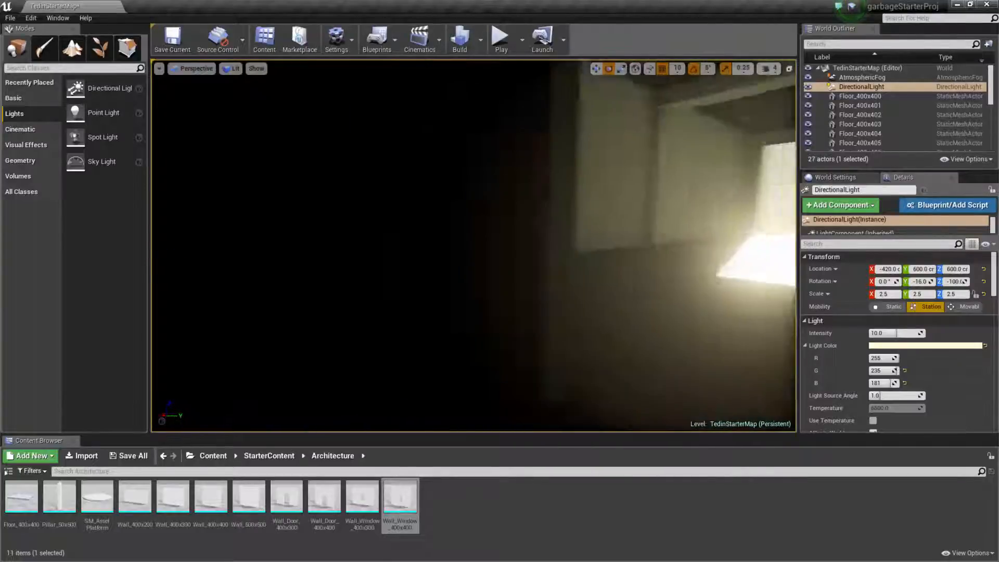
right_drag(493, 234, 520, 241)
key(w)
key(w)
key(w)
right_drag(520, 281, 437, 198)
key(s)
key(w)
key(s)
mouse_move(458, 286)
right_down()
mouse_move(411, 284)
mouse_move(380, 312)
mouse_move(386, 349)
mouse_move(458, 268)
mouse_move(533, 263)
mouse_move(497, 257)
mouse_move(516, 259)
mouse_move(512, 250)
mouse_move(462, 284)
right_up()
key(w)
key(e)
key(w)
key(s)
key(d)
key(s)
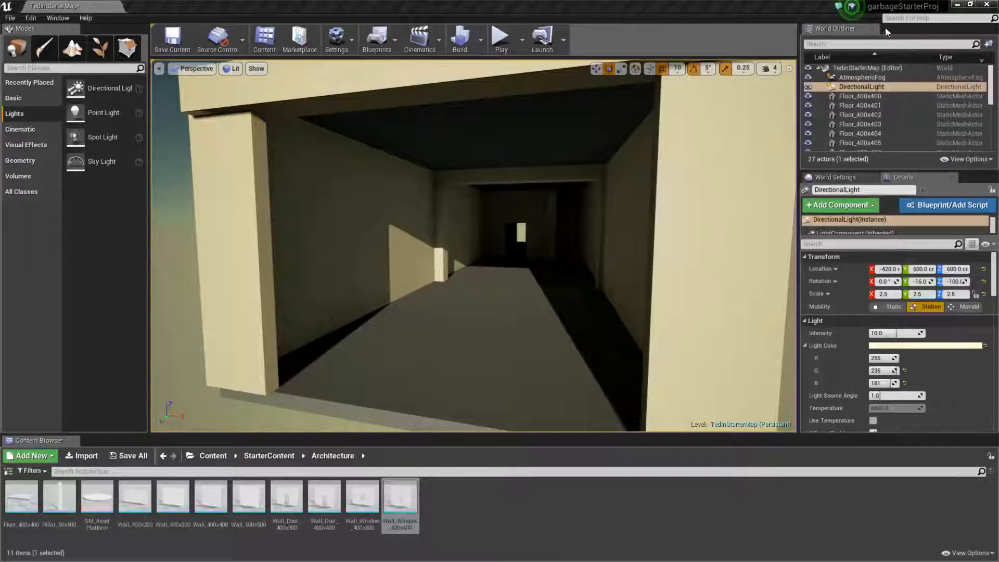
Set the lighting build quality to Medium and rebuild the level.
click(853, 88)
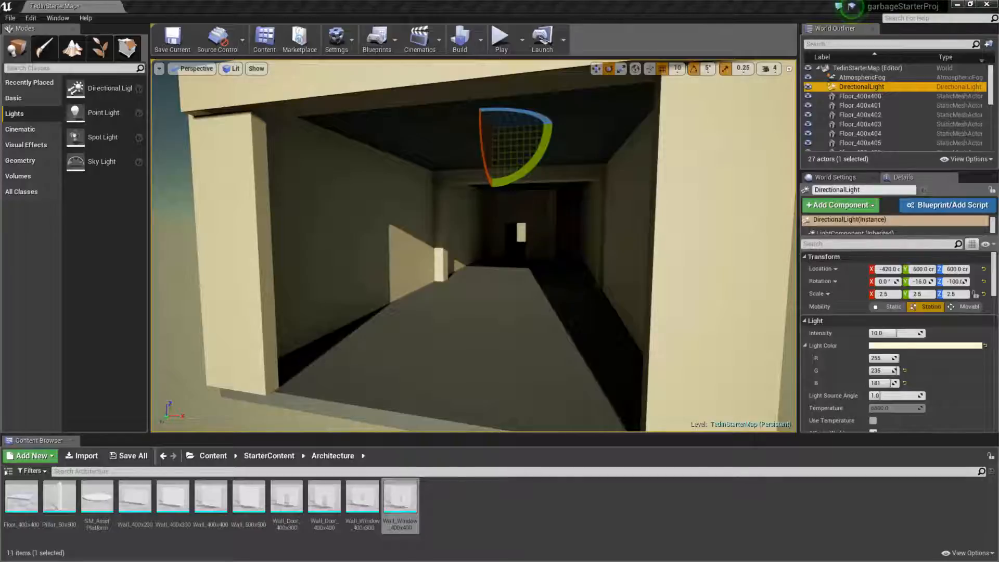
click(480, 39)
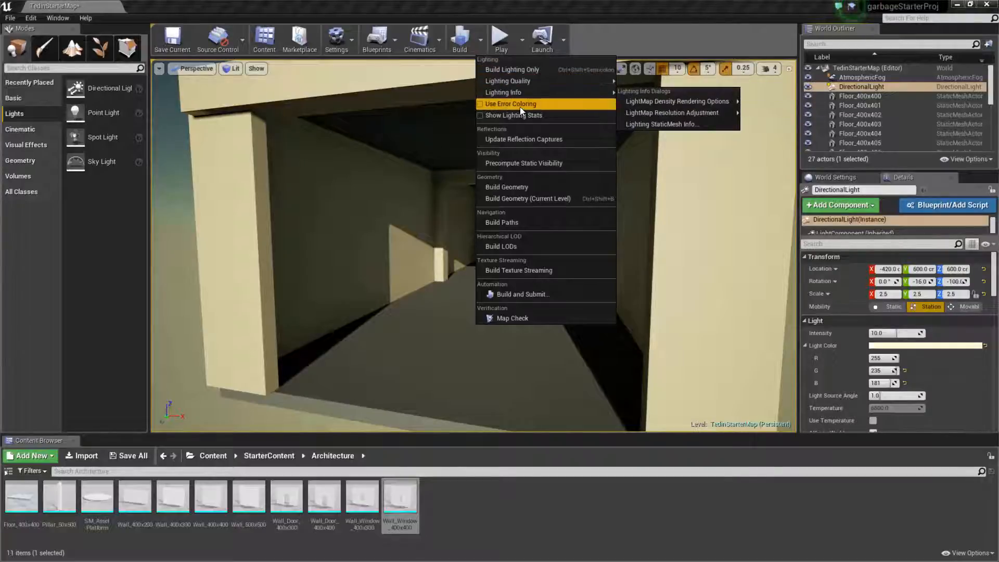
mouse_move(538, 82)
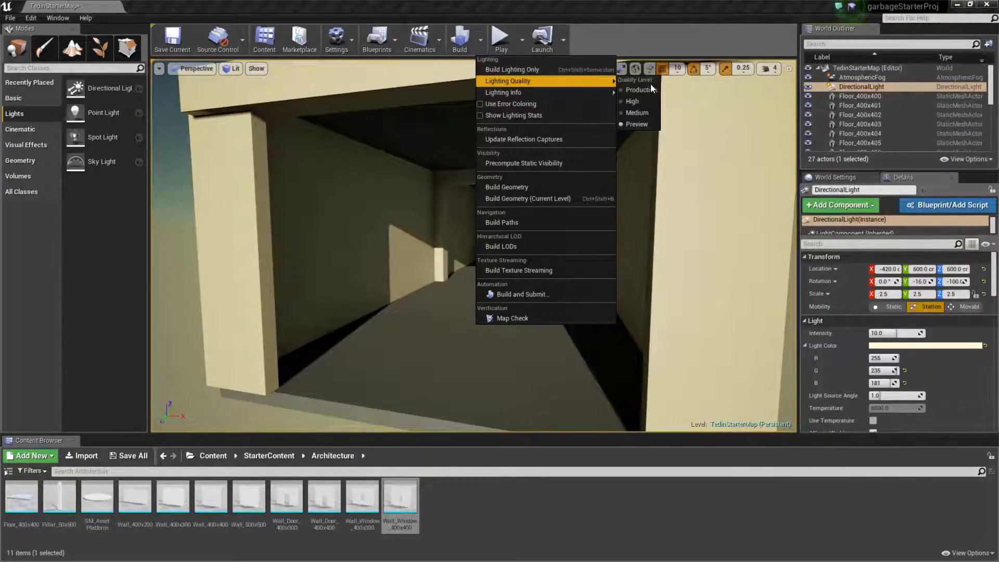
click(635, 114)
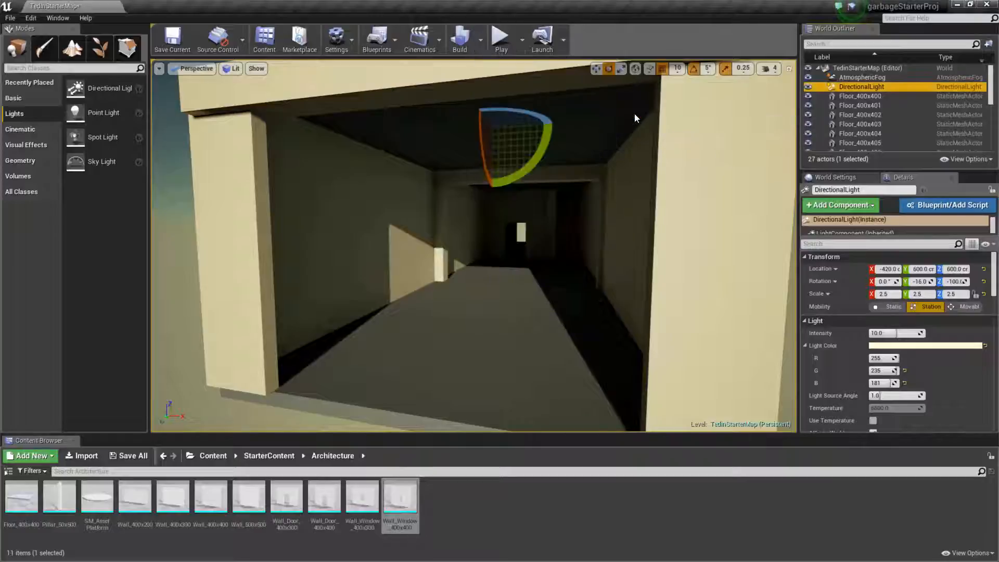
click(502, 41)
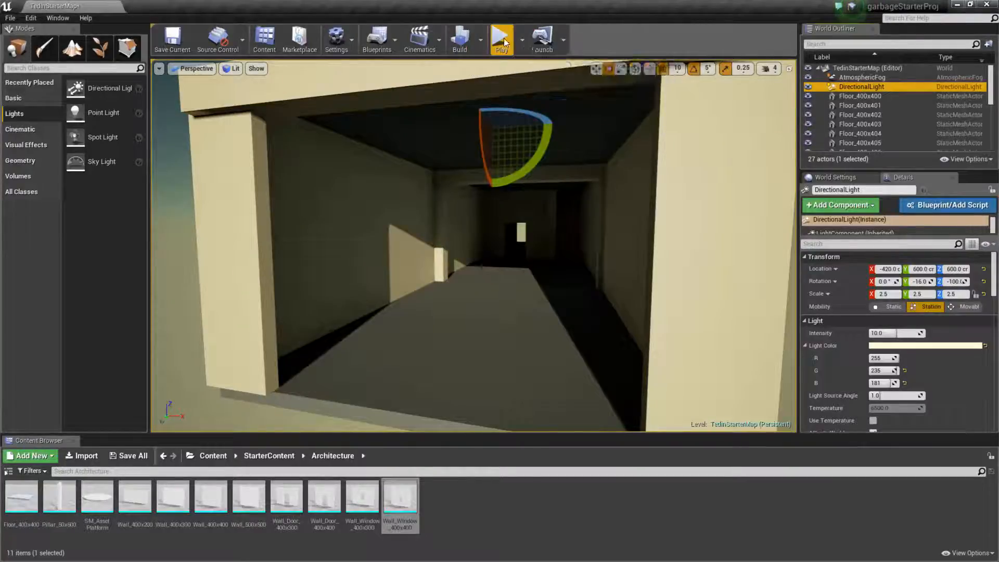
click(460, 41)
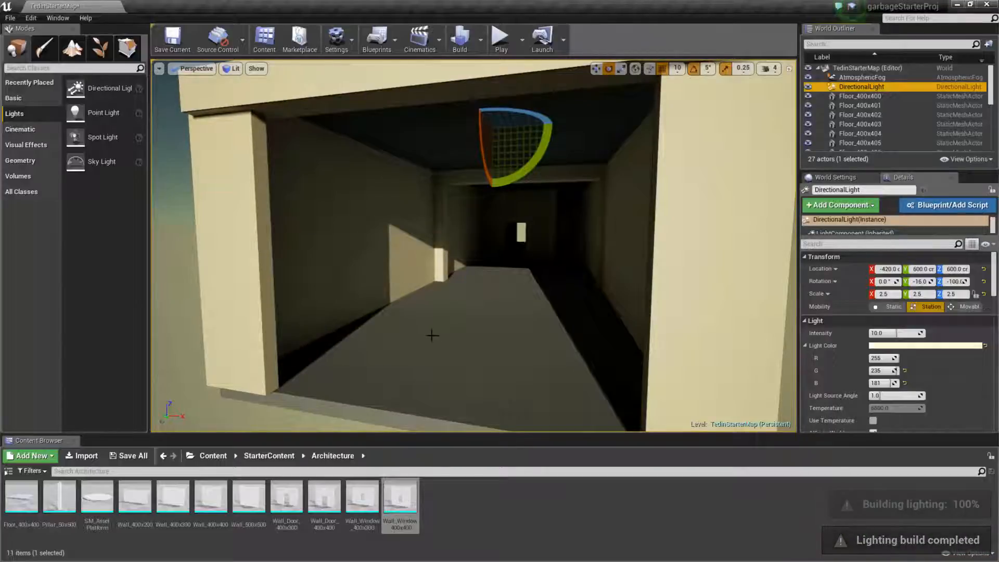
Inspect the Medium-quality lighting and shadows throughout the building's interior and around its entrance.
right_drag(490, 350, 435, 366)
key(w)
key(s)
key(w)
key(w)
key(w)
key(s)
key(w)
key(s)
key(w)
key(w)
key(w)
key(s)
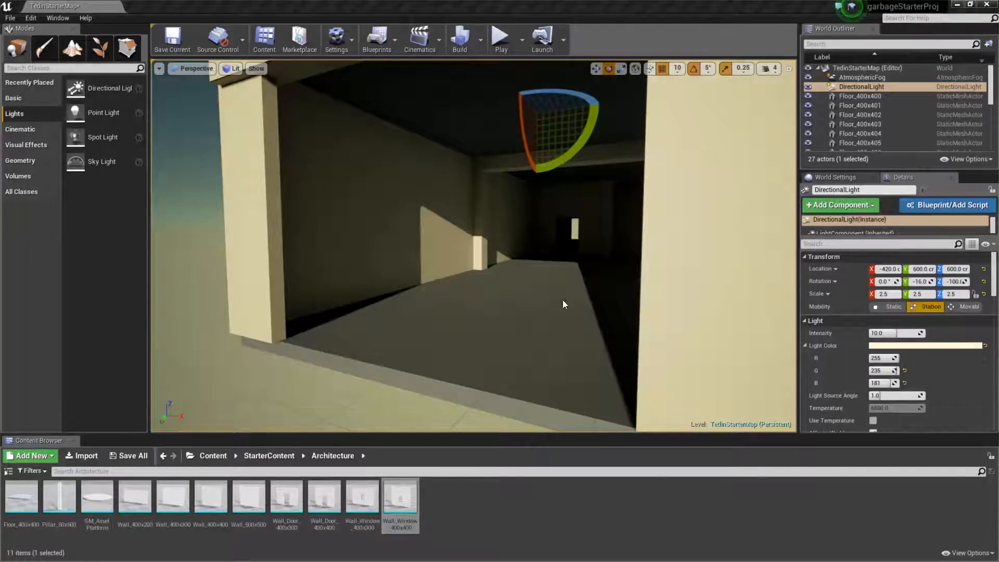
drag(550, 294, 577, 301)
mouse_move(578, 300)
middle_down()
mouse_move(575, 250)
mouse_move(582, 289)
middle_up()
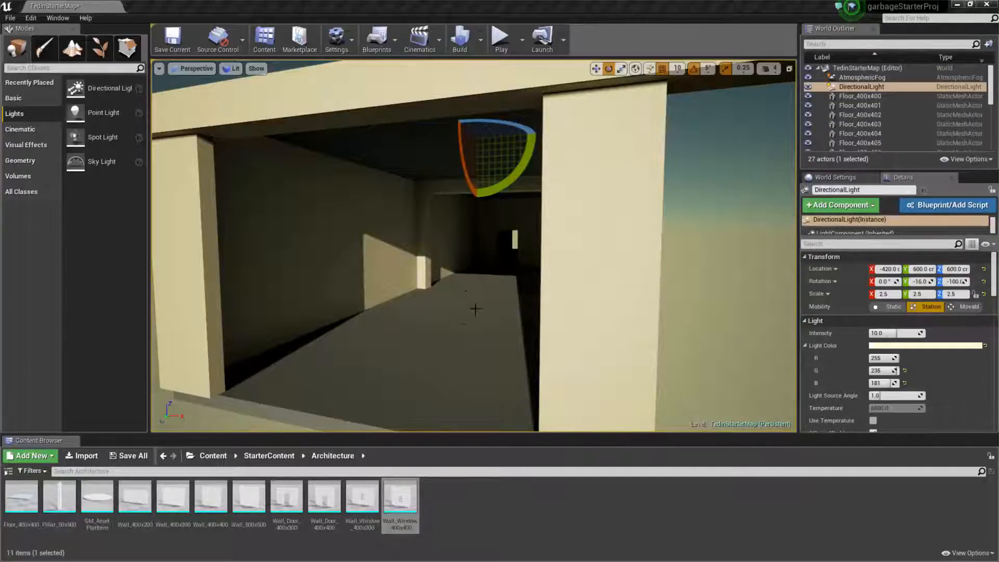
Place a point light on the floor of the small room beyond the far doorway.
key(w)
right_drag(476, 309, 319, 316)
key(w)
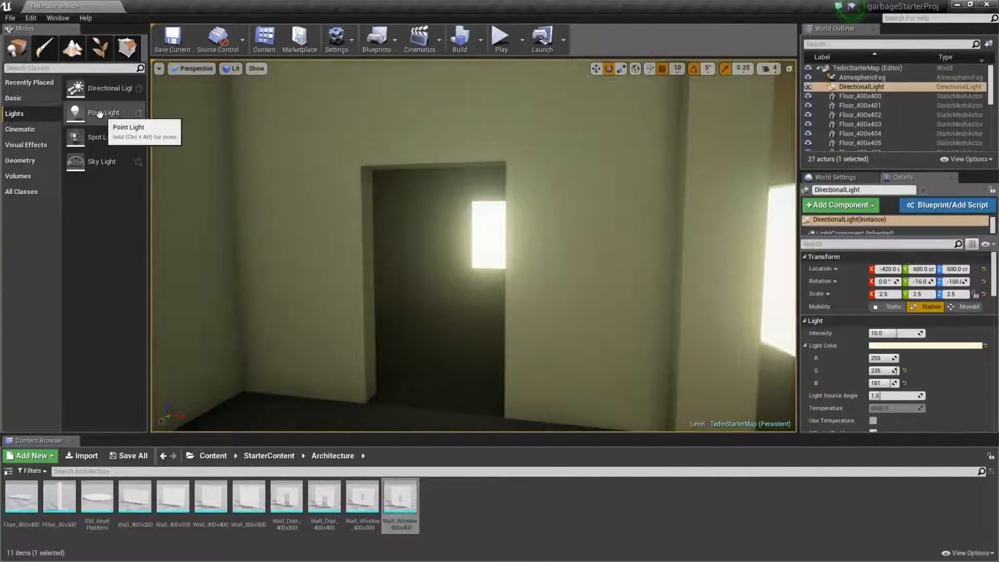
drag(99, 113, 455, 343)
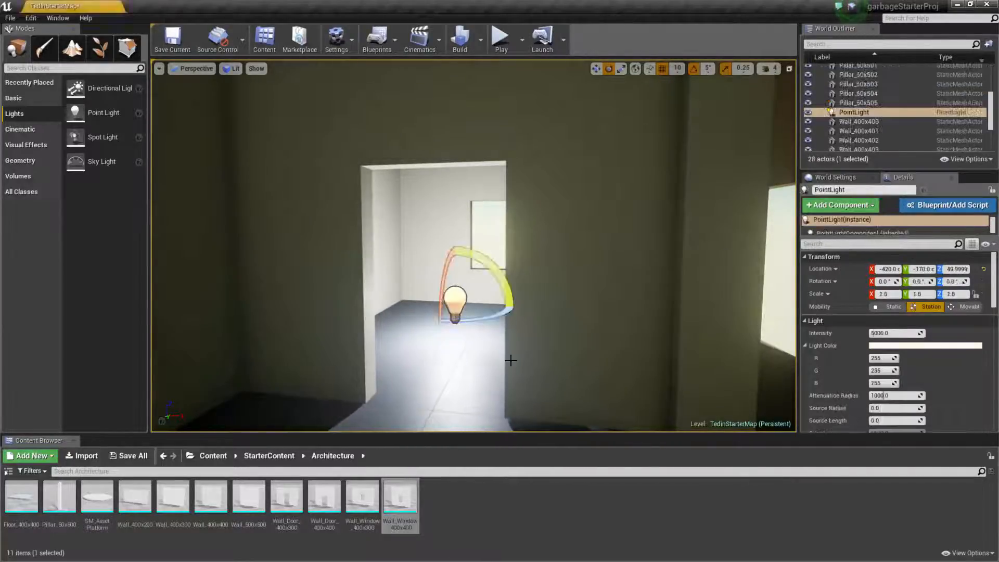
Set the small room's point light location to X -387 and Y -208, and raise its Z position to near the ceiling.
key(w)
right_drag(479, 383, 169, 388)
key(w)
key(w)
key(q)
key(e)
key(q)
key(w)
key(s)
key(a)
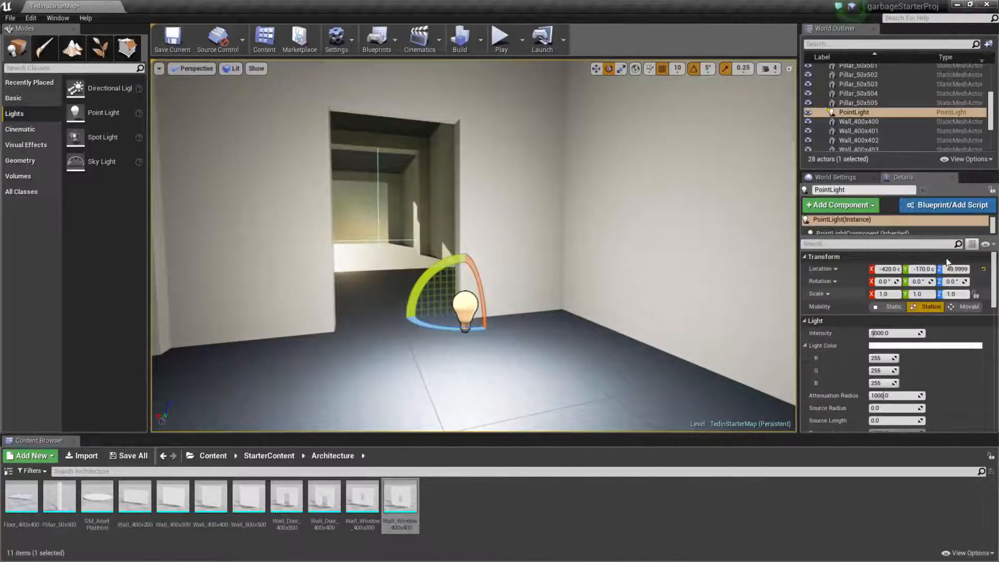
click(889, 269)
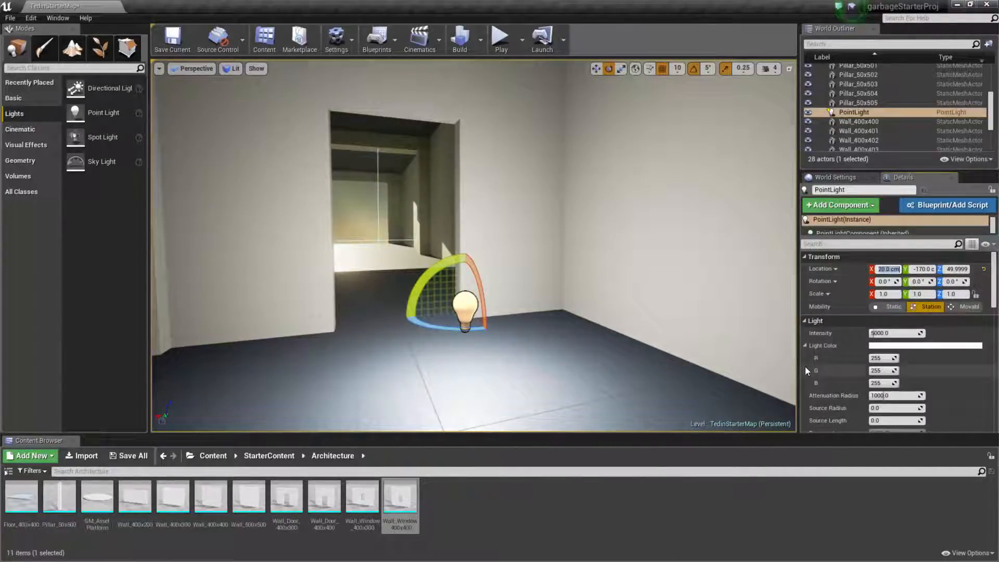
text(0)
text(387)
key(Tab)
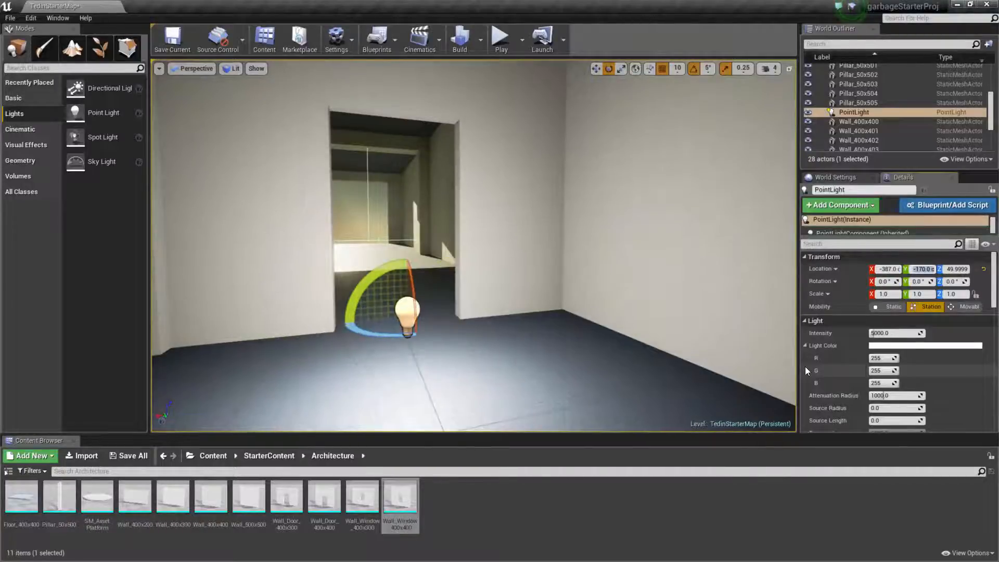
text(-208)
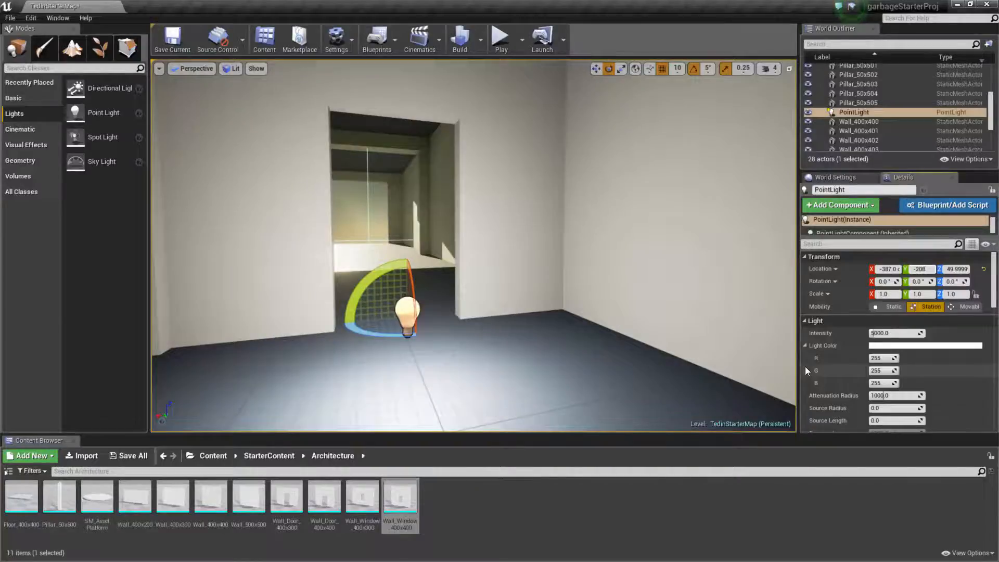
key(Tab)
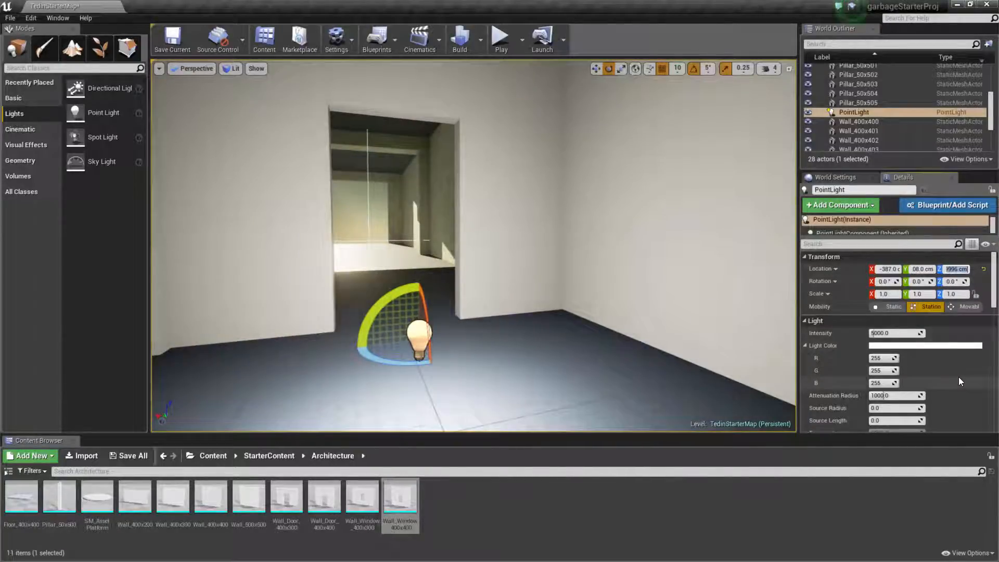
text(70)
key(Return)
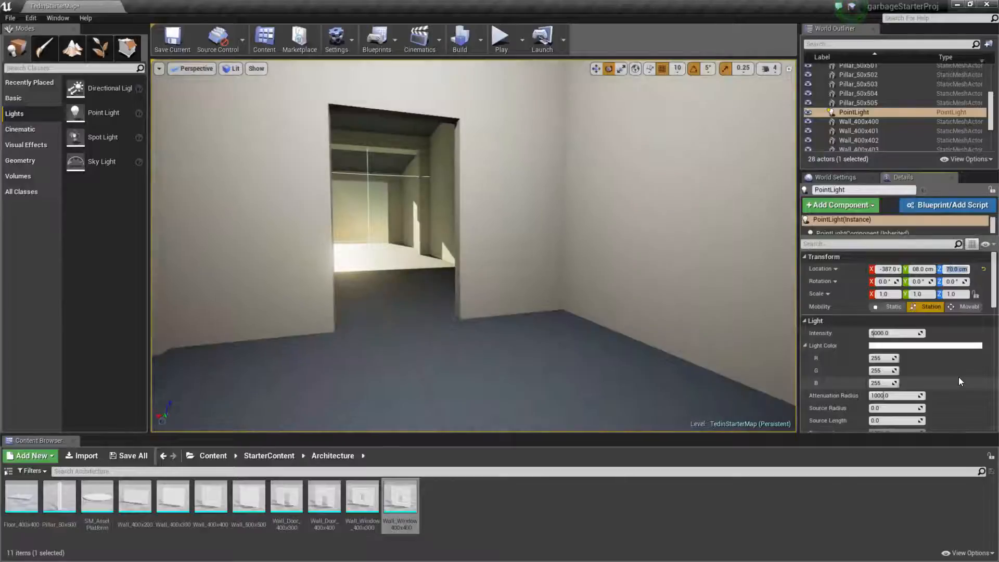
Give the point light a pale blue colour with R 206 and G 248.
mouse_move(513, 251)
right_down()
mouse_move(583, 253)
mouse_move(515, 250)
right_up()
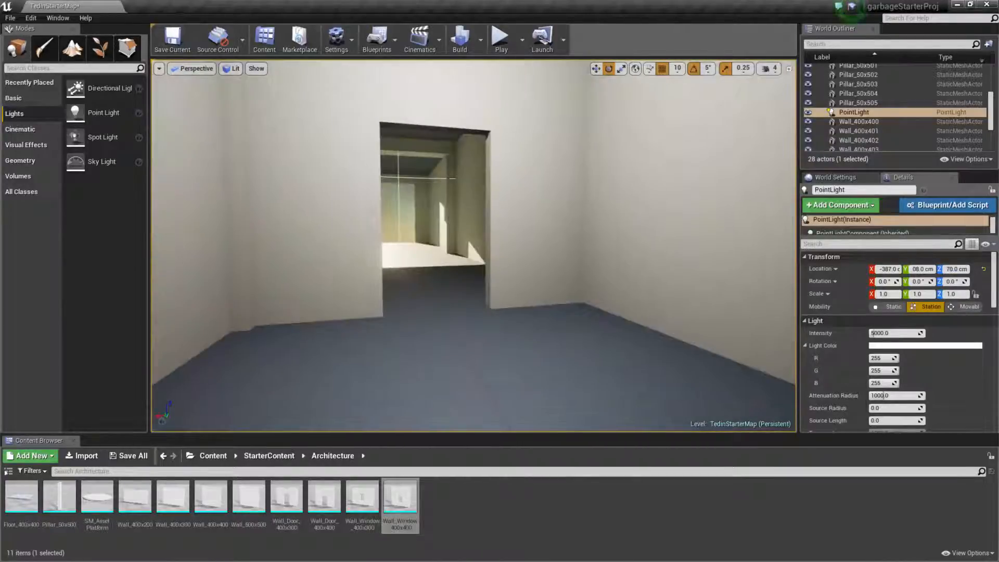
mouse_move(507, 213)
right_down()
mouse_move(500, 140)
mouse_move(502, 208)
right_up()
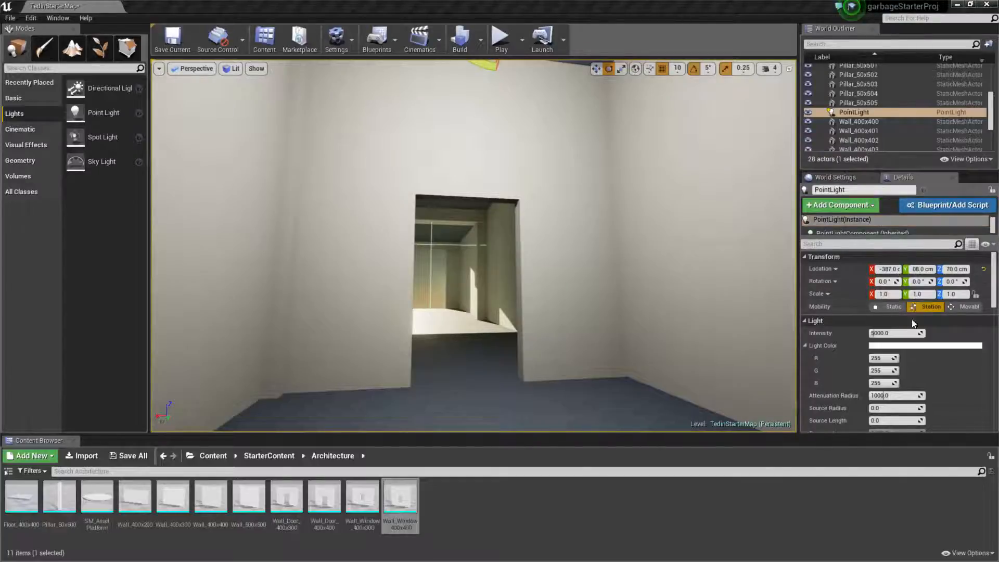
click(879, 359)
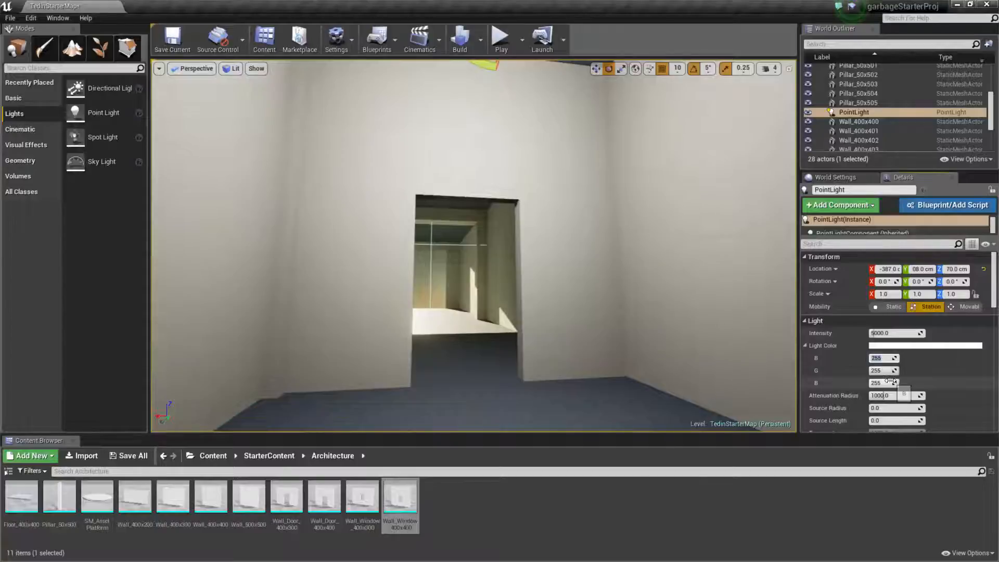
key(Tab)
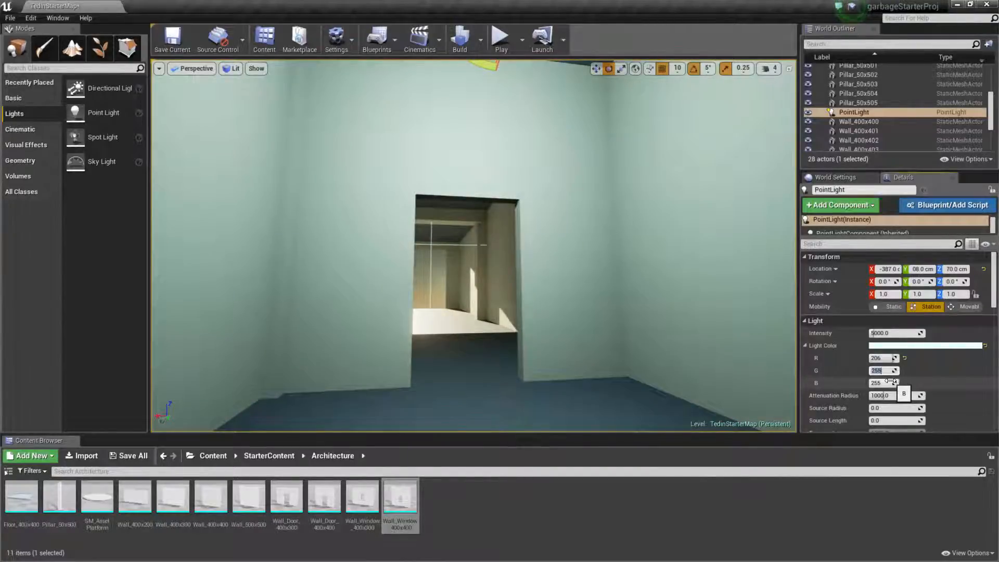
text(248)
key(Tab)
click(960, 375)
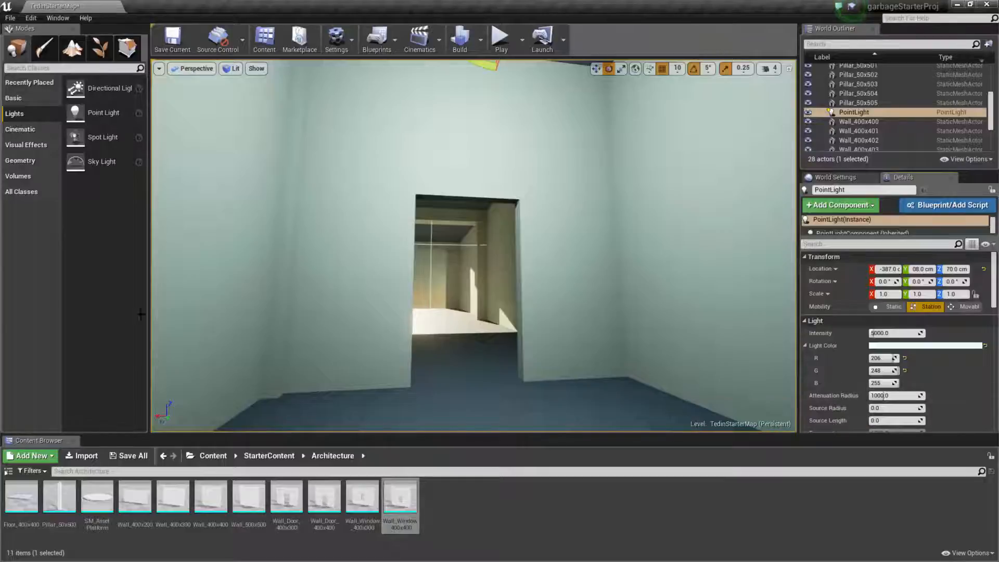
Set the point light's intensity to 100.
scroll(975, 335, down, 4)
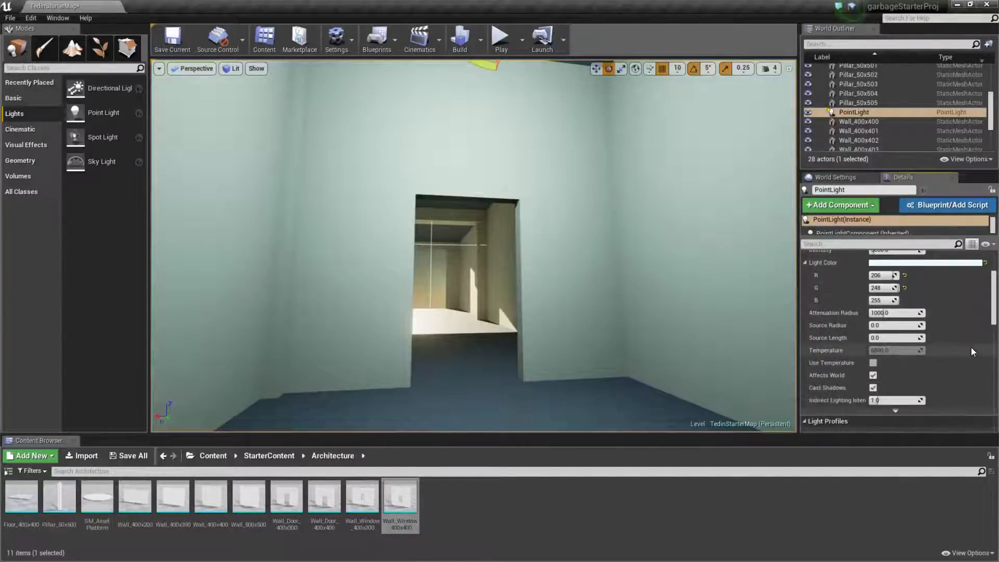
scroll(955, 335, up, 2)
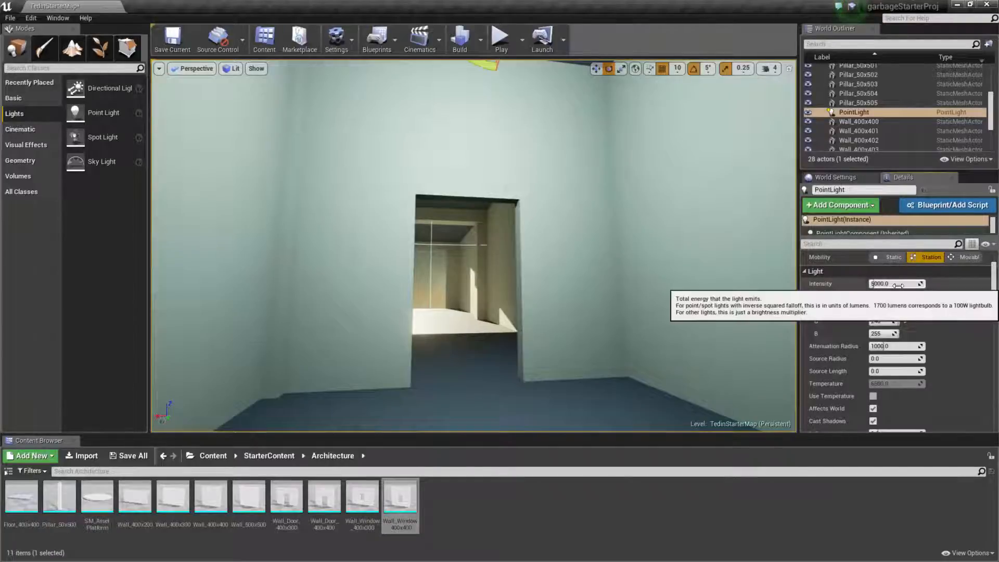
text(100)
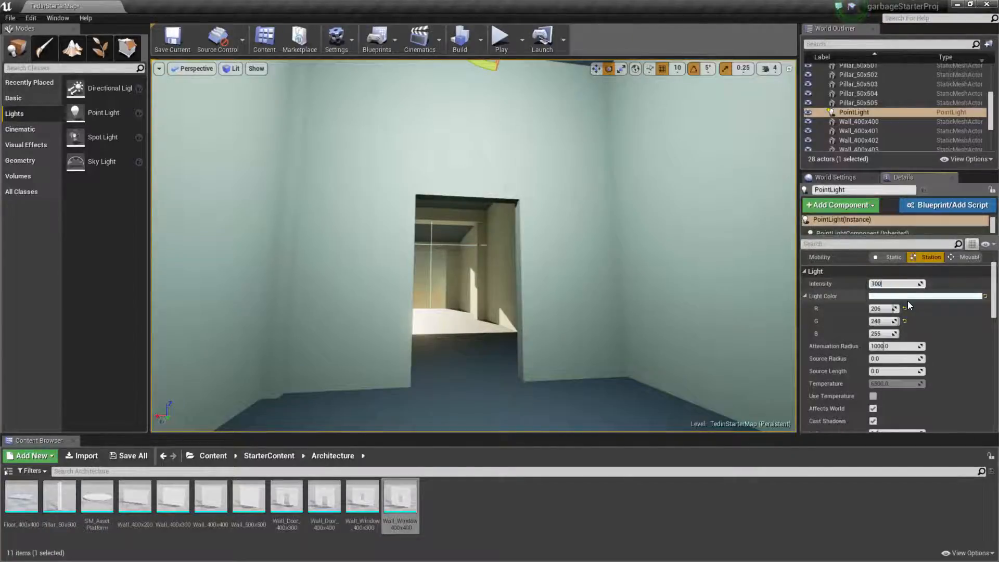
key(Return)
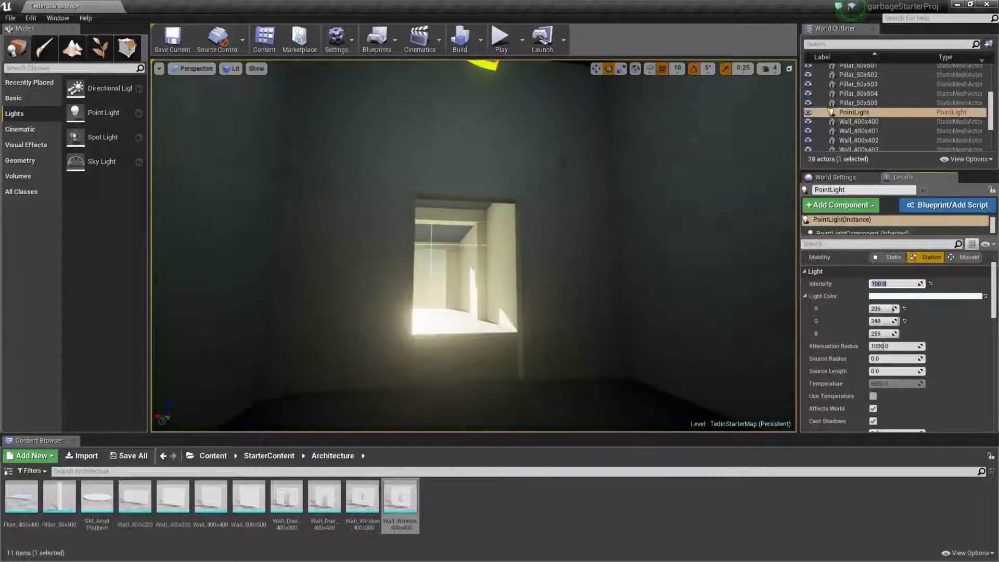
Inspect the small room around the ceiling point light and undo the accidental actor rotation.
right_drag(559, 297, 246, 305)
key(w)
key(w)
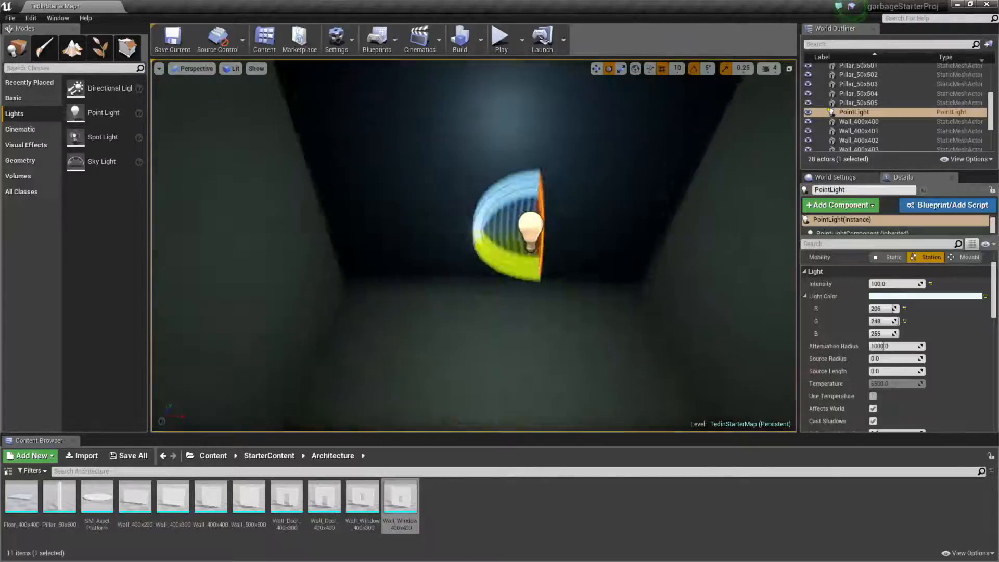
key(f)
right_drag(246, 304, 203, 359)
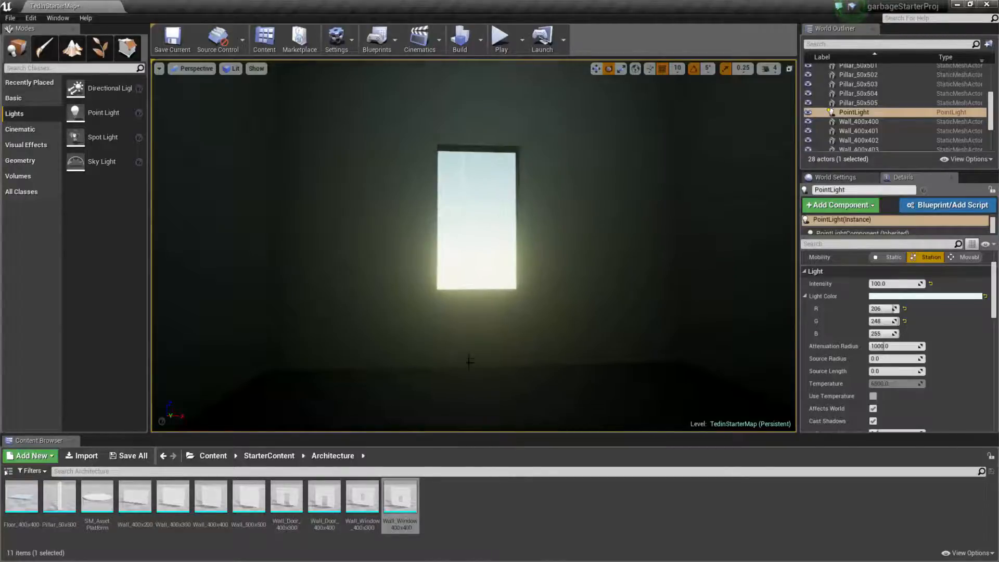
mouse_move(468, 356)
mouse_down()
mouse_move(467, 411)
mouse_move(469, 312)
mouse_move(469, 350)
mouse_up()
key(ctrl+z)
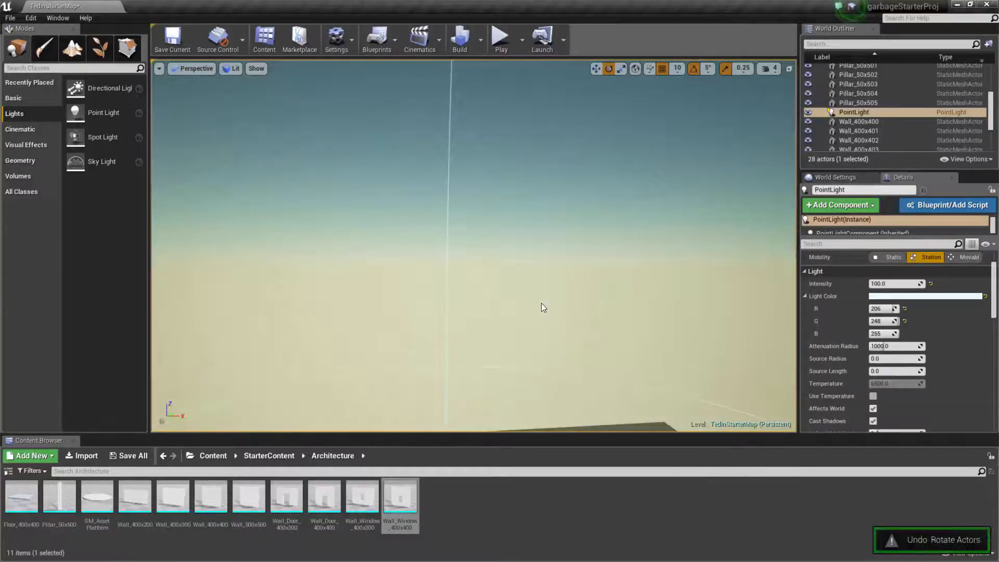
Set the point light's attenuation radius to 350, with its range sphere in view from outside the building.
scroll(533, 312, down, 5)
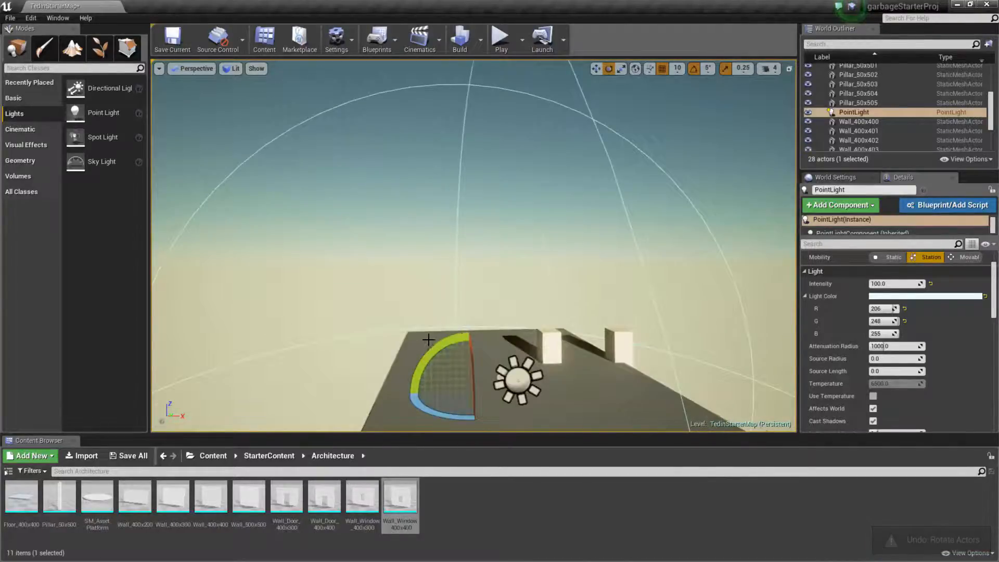
scroll(430, 341, down, 3)
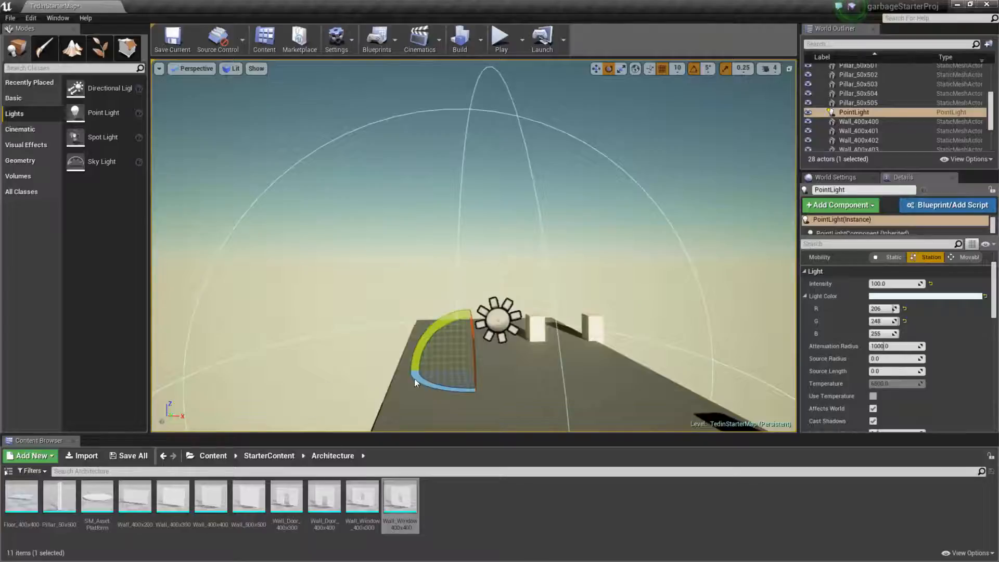
right_drag(739, 239, 771, 269)
right_drag(592, 333, 561, 315)
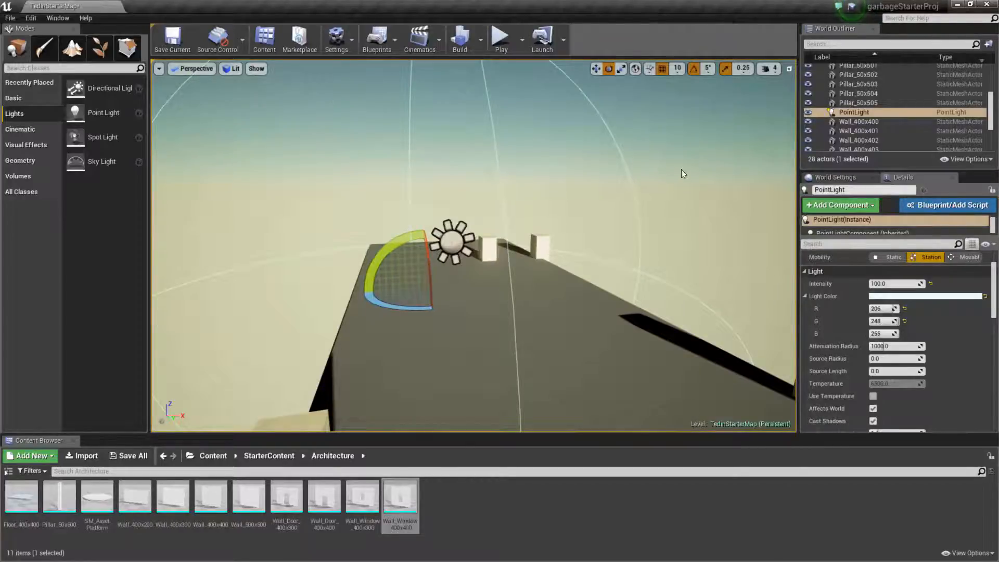
scroll(678, 210, down, 5)
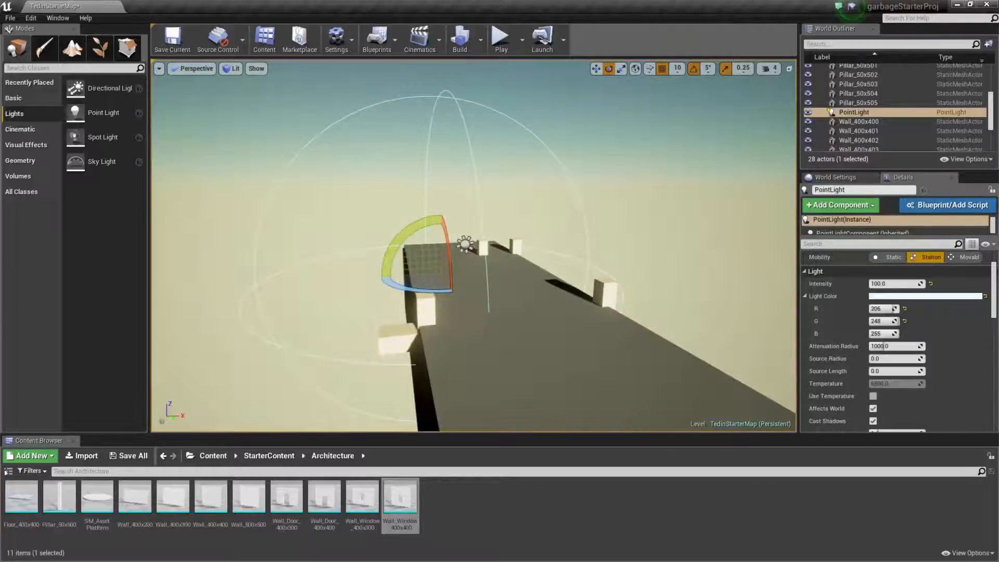
drag(884, 347, 874, 348)
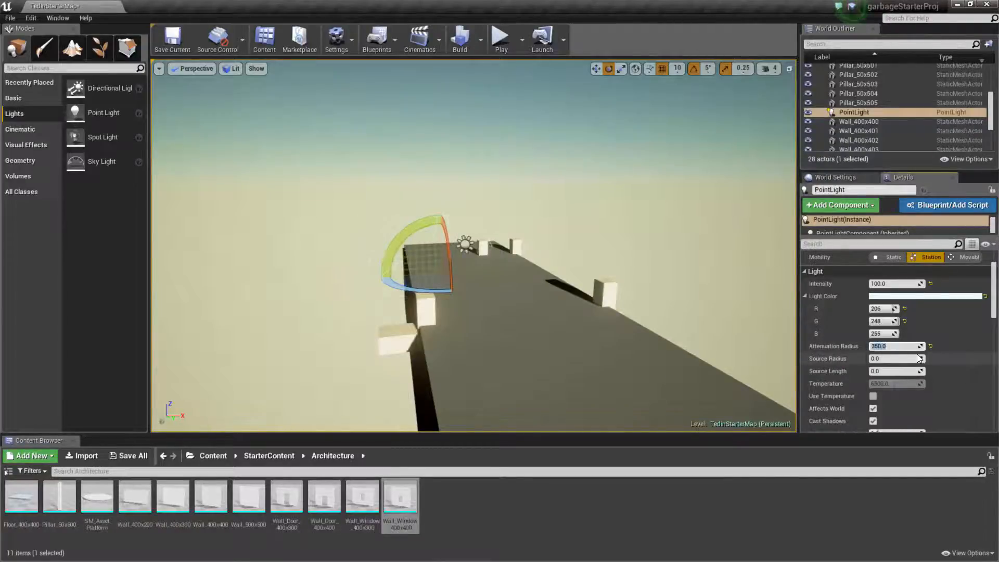
Examine the point light's attenuation range from outside the building, and go back inside to the small room.
drag(641, 267, 588, 260)
drag(728, 337, 757, 345)
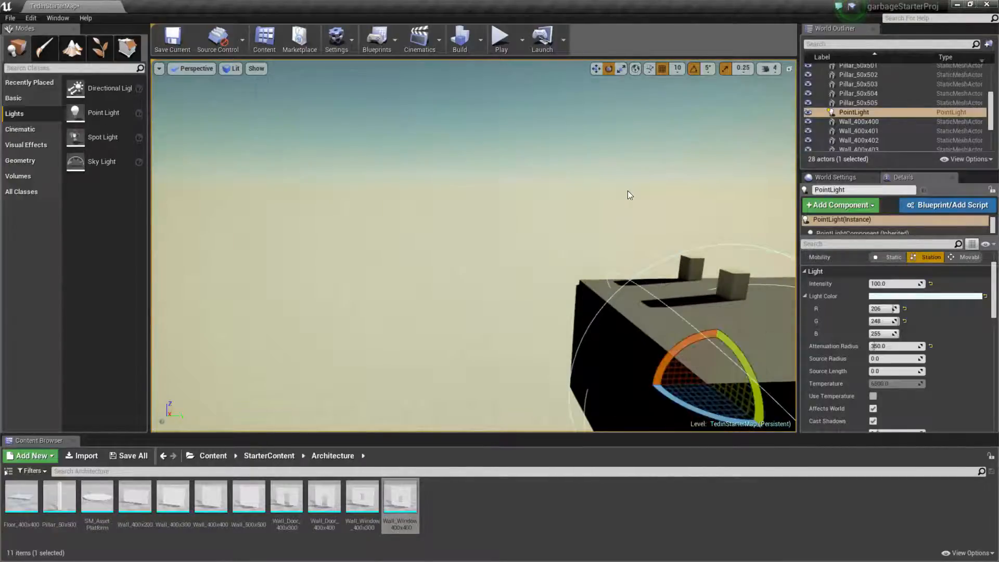
key(ctrl+z)
drag(364, 135, 333, 135)
right_drag(333, 135, 414, 131)
key(w)
key(w)
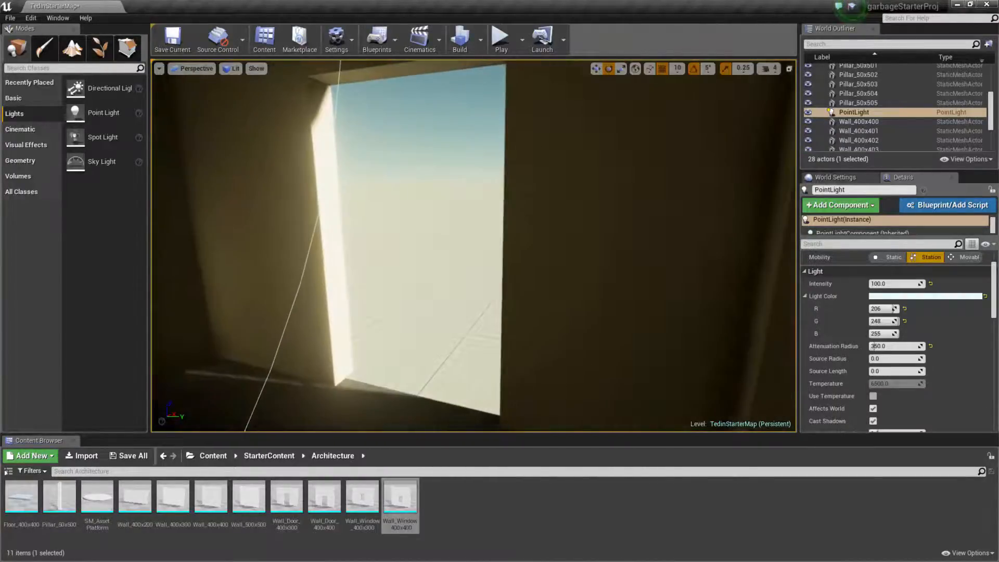
right_drag(460, 192, 334, 168)
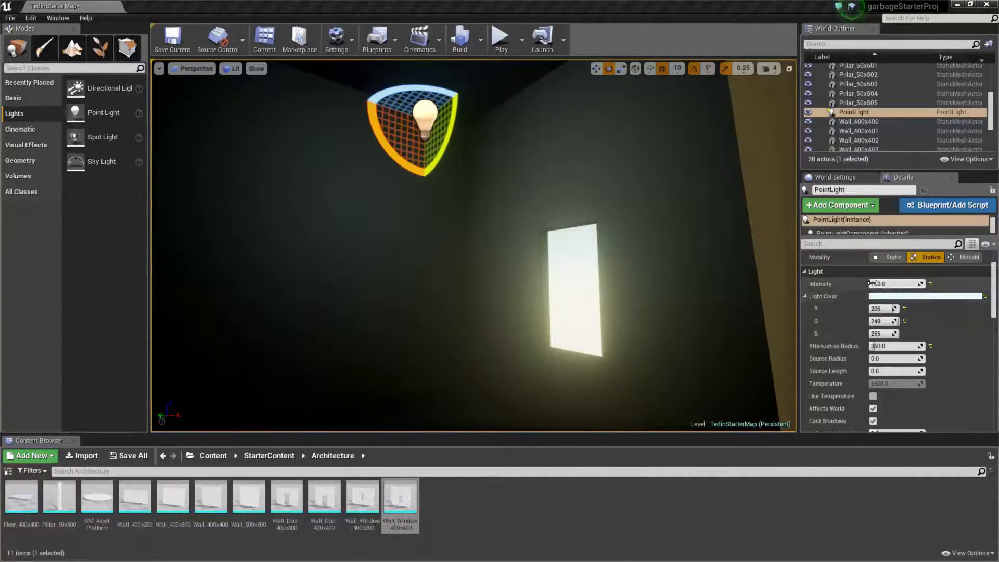
Try a point light intensity of about 922 and view its effect inside the small room and through its doorway.
drag(895, 283, 926, 283)
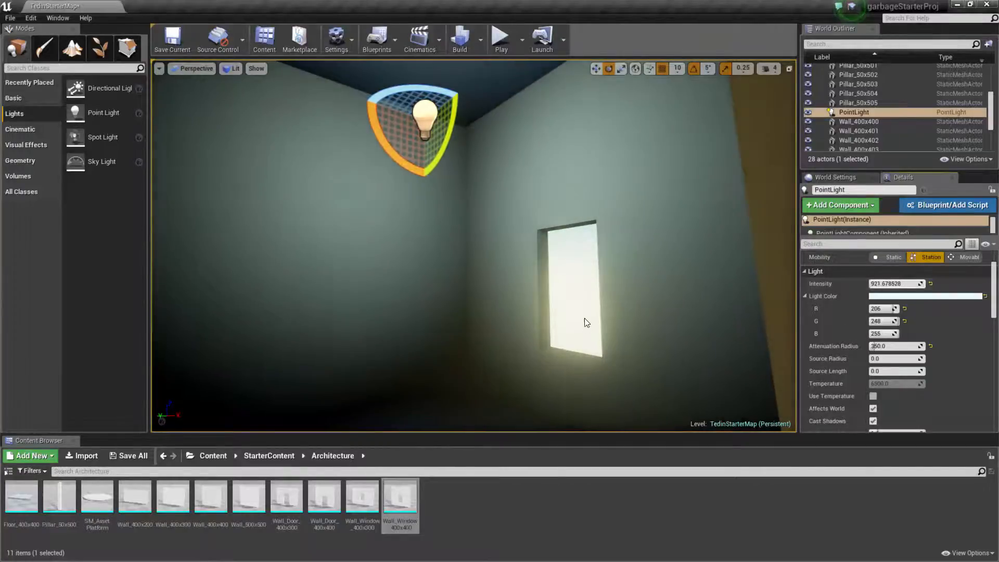
drag(573, 295, 571, 290)
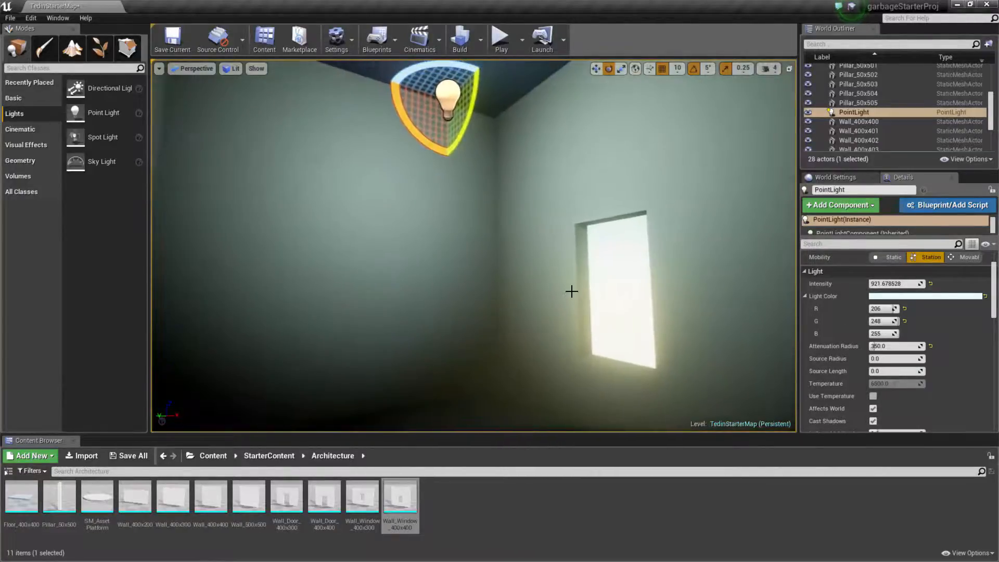
right_drag(571, 290, 564, 318)
drag(571, 265, 676, 306)
right_drag(676, 306, 663, 306)
right_drag(474, 245, 526, 247)
right_drag(208, 235, 177, 235)
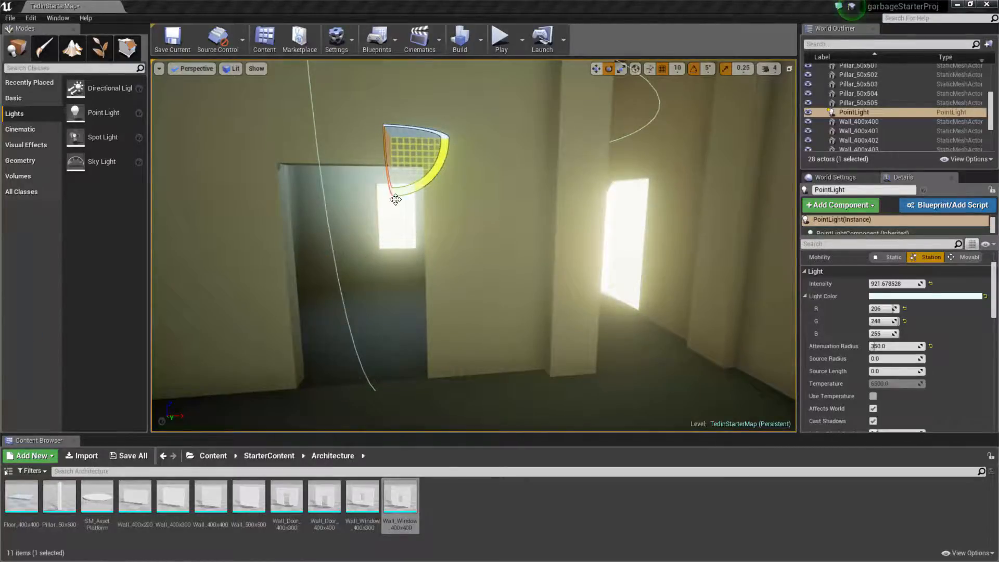
Set the point light's intensity to 100 and rebuild the level's lighting.
click(896, 283)
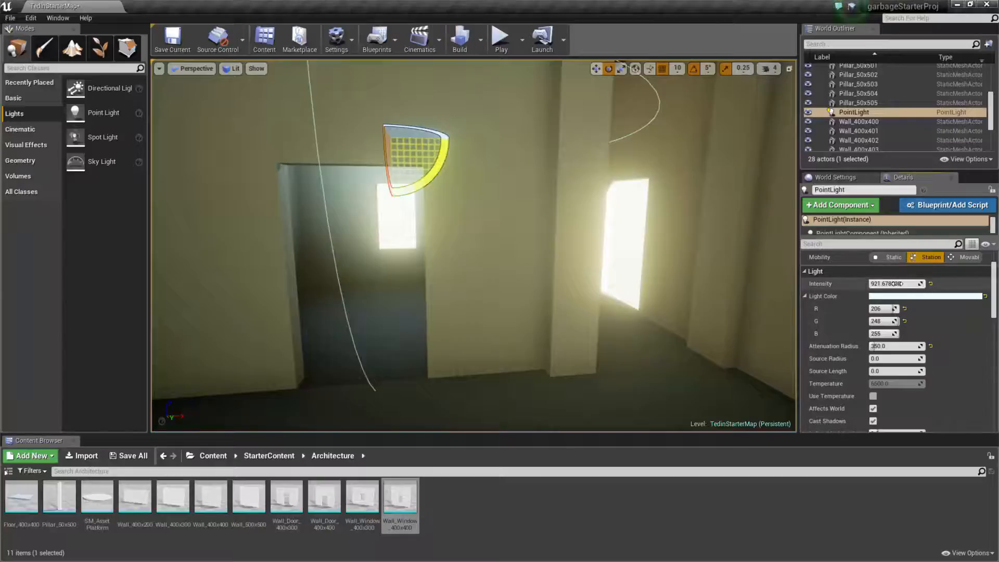
text(100)
key(Return)
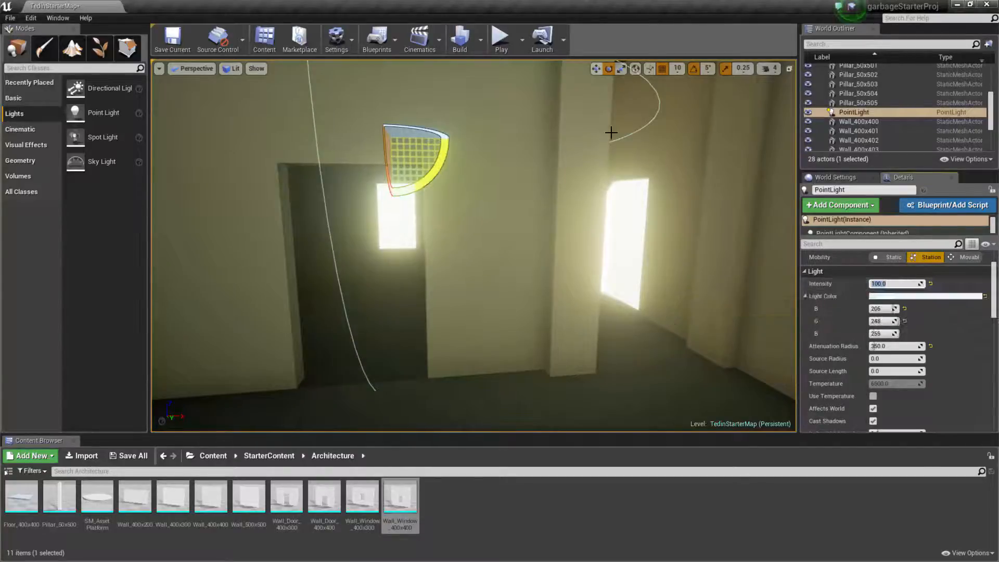
click(465, 42)
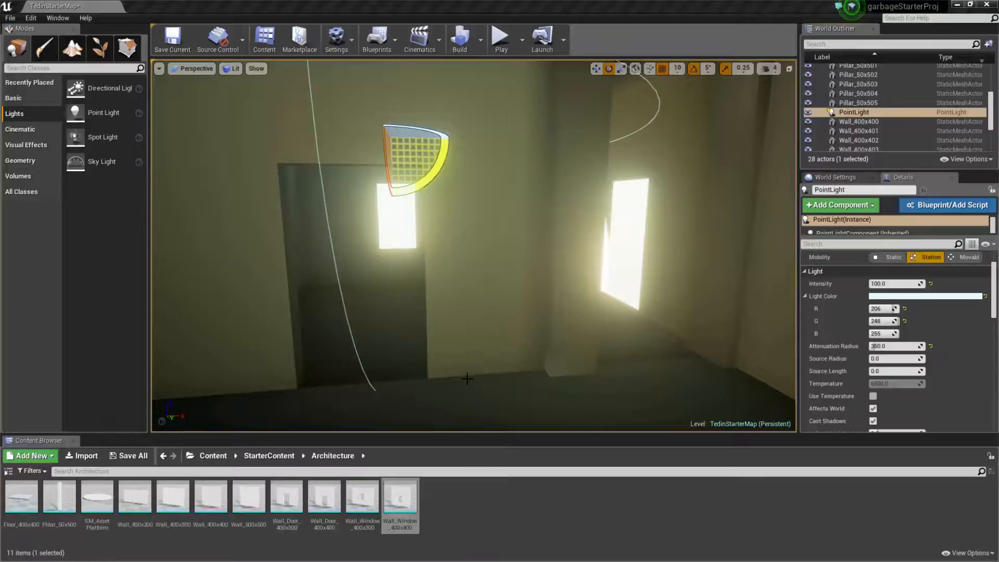
Deselect the point light and inspect the rebuilt lighting in the small room and the adjoining hall.
right_drag(468, 379, 579, 286)
key(w)
key(s)
key(w)
key(Escape)
key(w)
key(s)
key(w)
key(s)
key(d)
key(q)
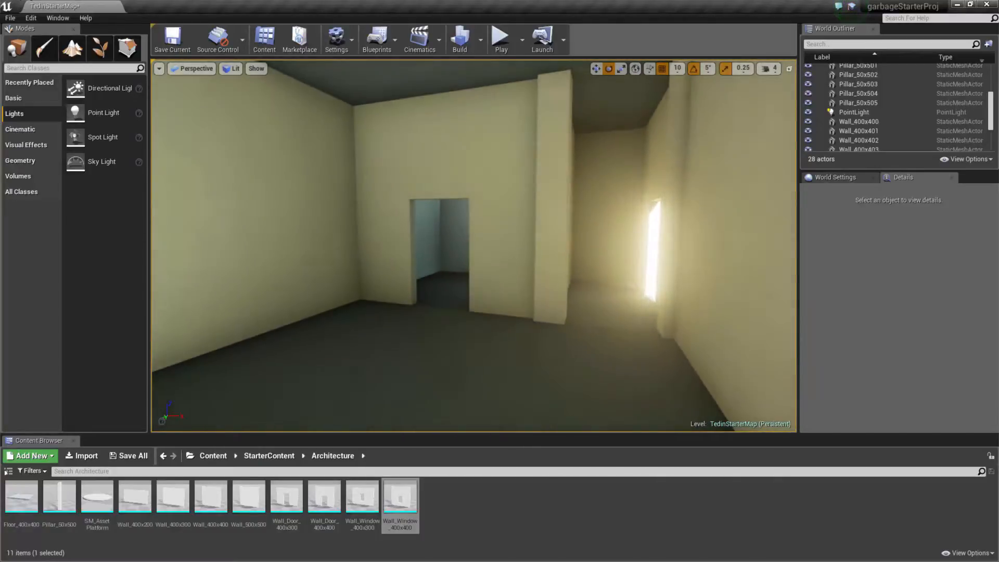